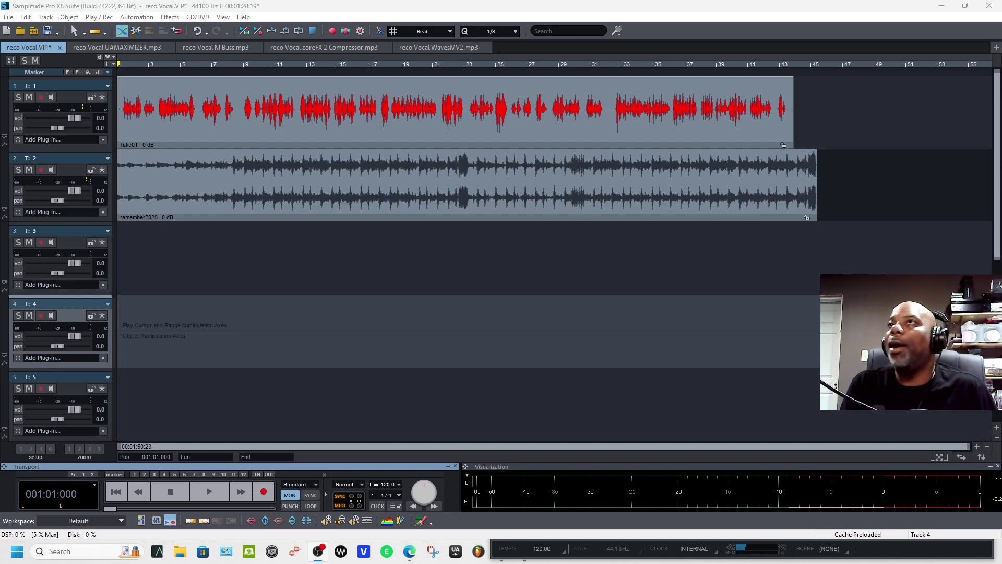
Switch to OBS, bring its window fully into view, and review the uad source's device, format and channel properties.
{"action": "key", "text": "alt+Tab"}
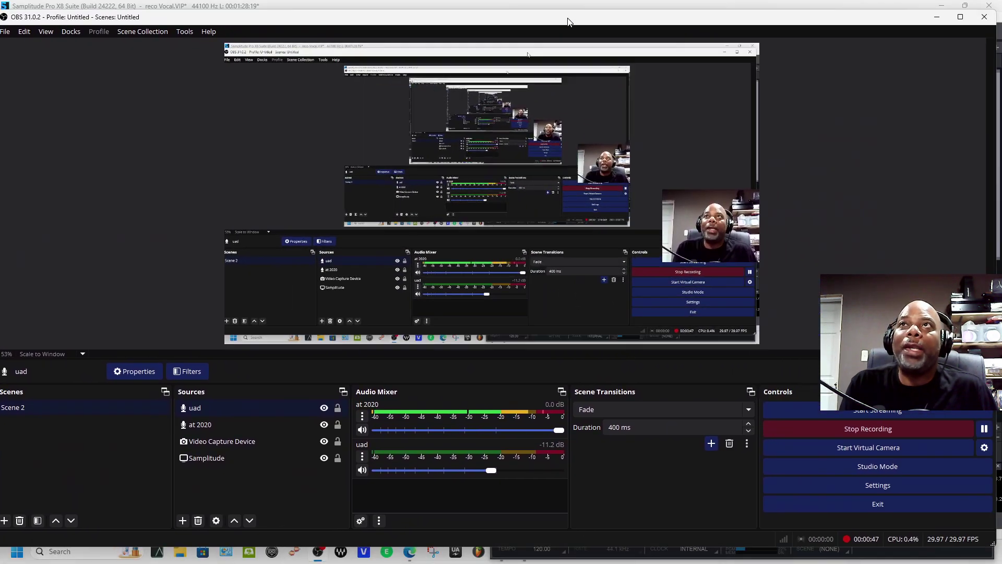
{"action": "left_click_drag", "start_coordinate": [568, 21], "coordinate": [578, 31]}
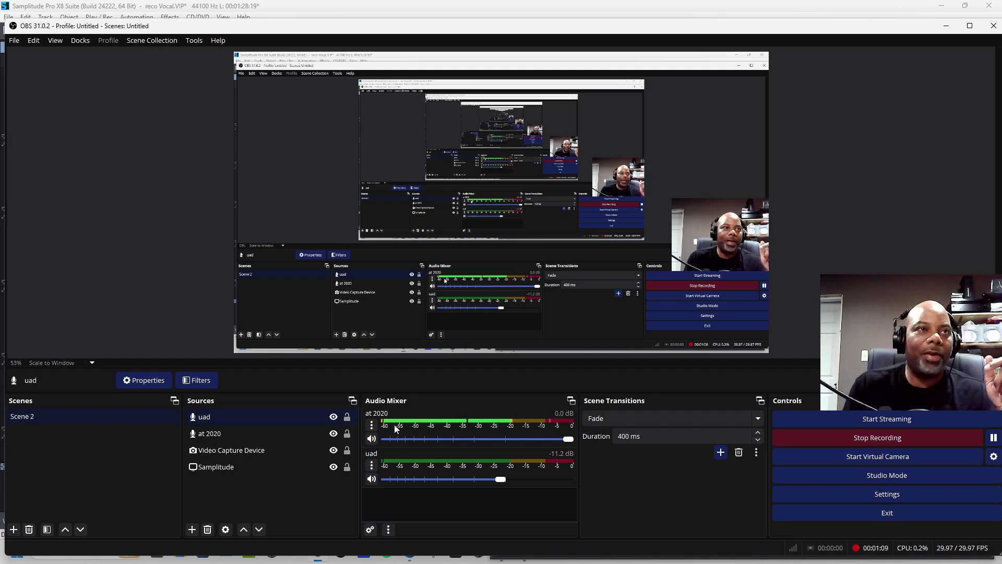
{"action": "left_click", "coordinate": [287, 424]}
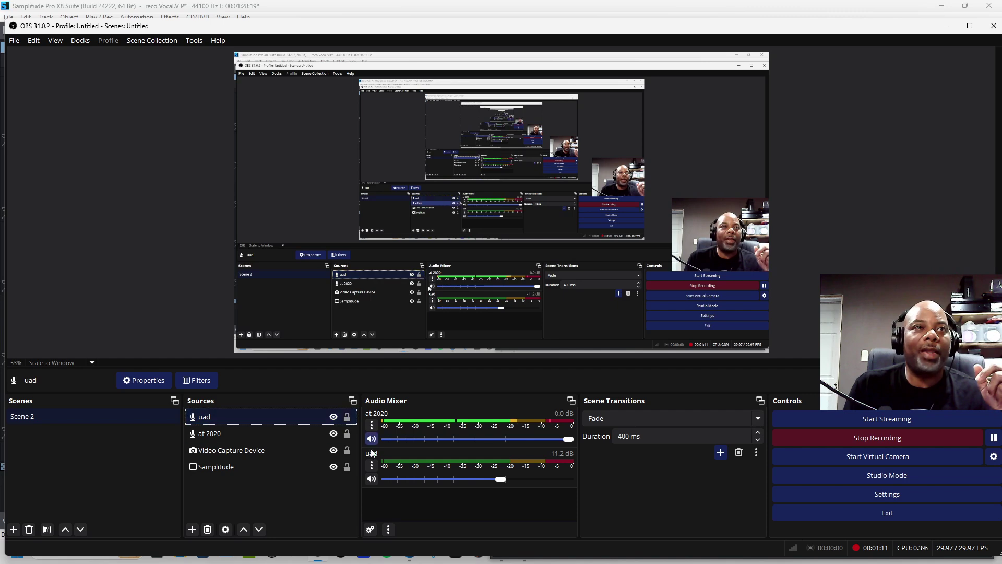
{"action": "left_click", "coordinate": [271, 432]}
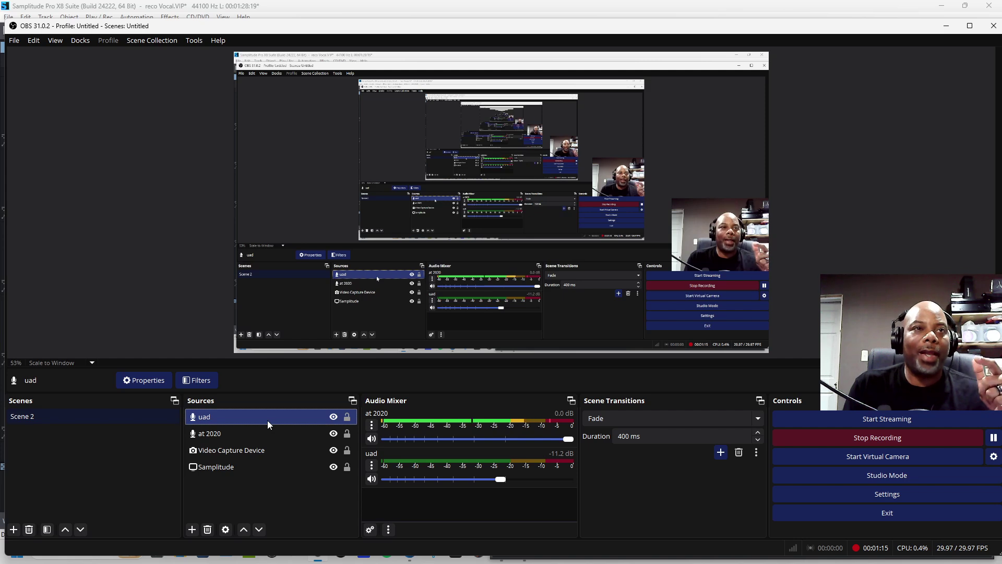
{"action": "left_click", "coordinate": [267, 421]}
{"action": "left_click", "coordinate": [371, 466]}
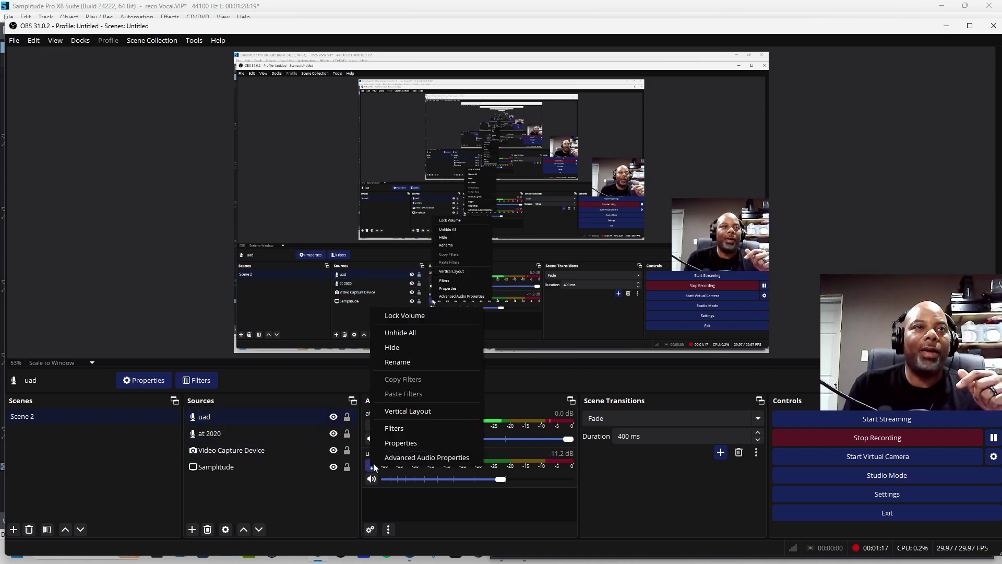
{"action": "left_click", "coordinate": [394, 441]}
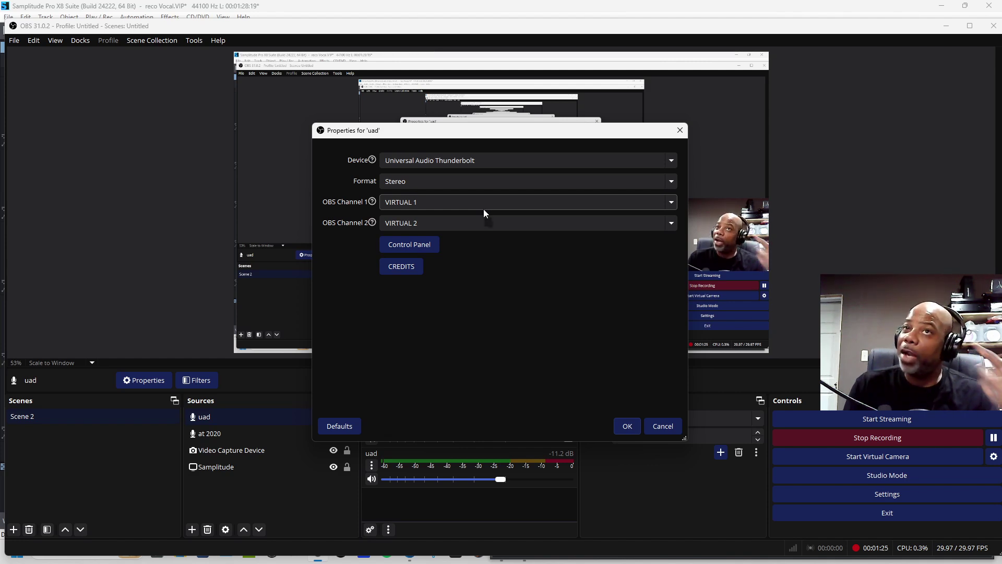
{"action": "left_click", "coordinate": [627, 426]}
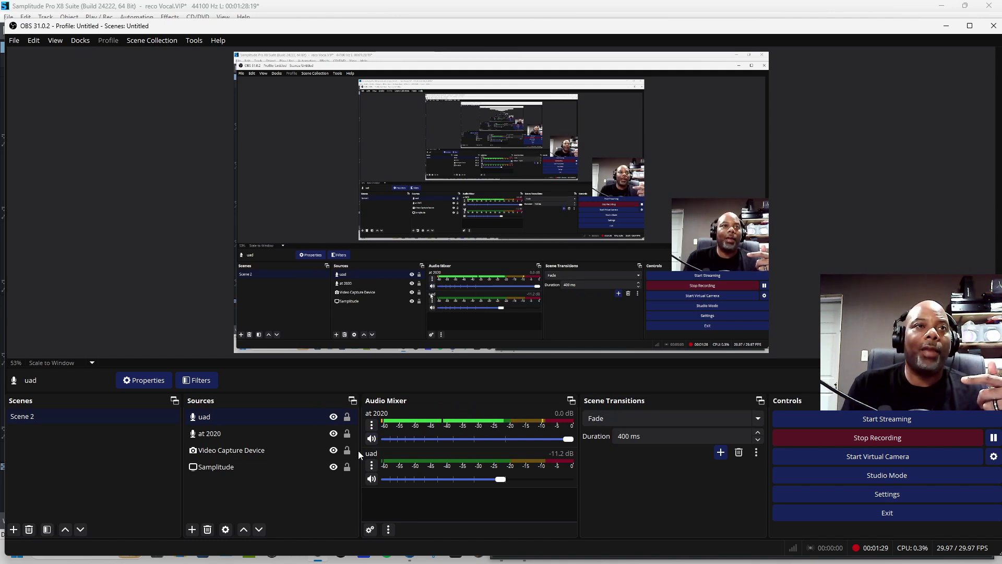
Review the at 2020 microphone source's device, format and channel properties.
{"action": "left_click", "coordinate": [261, 433]}
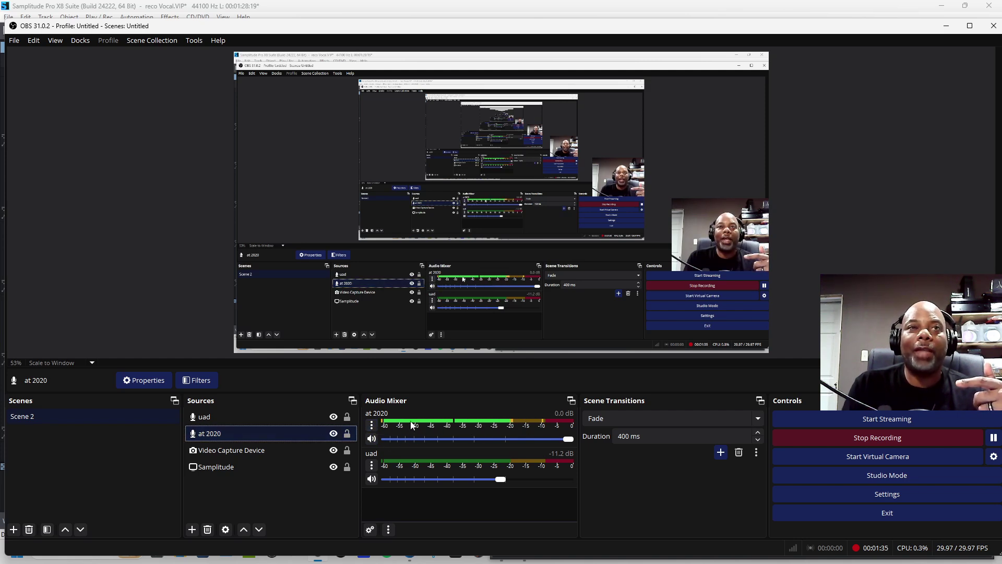
{"action": "left_click", "coordinate": [374, 426]}
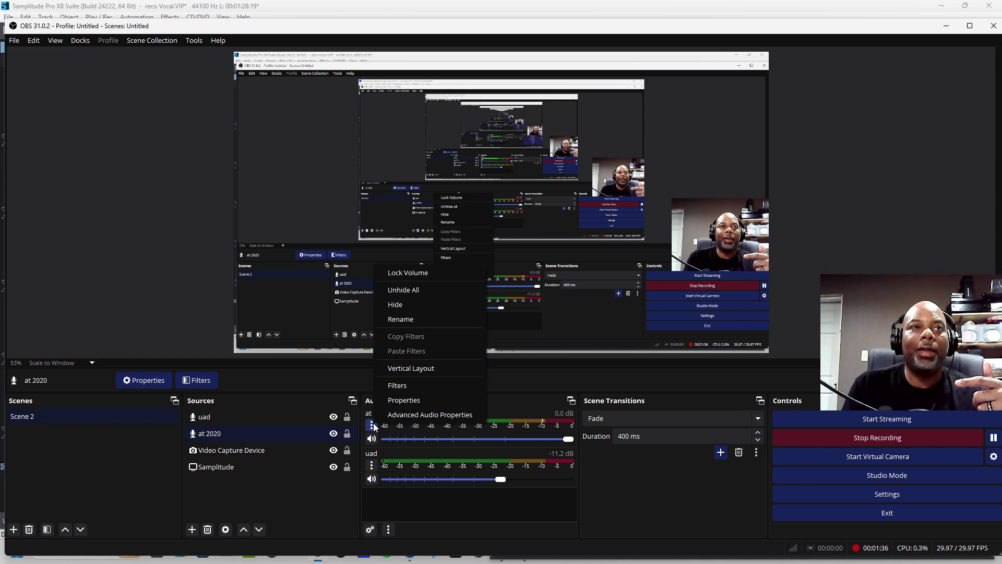
{"action": "left_click", "coordinate": [402, 400]}
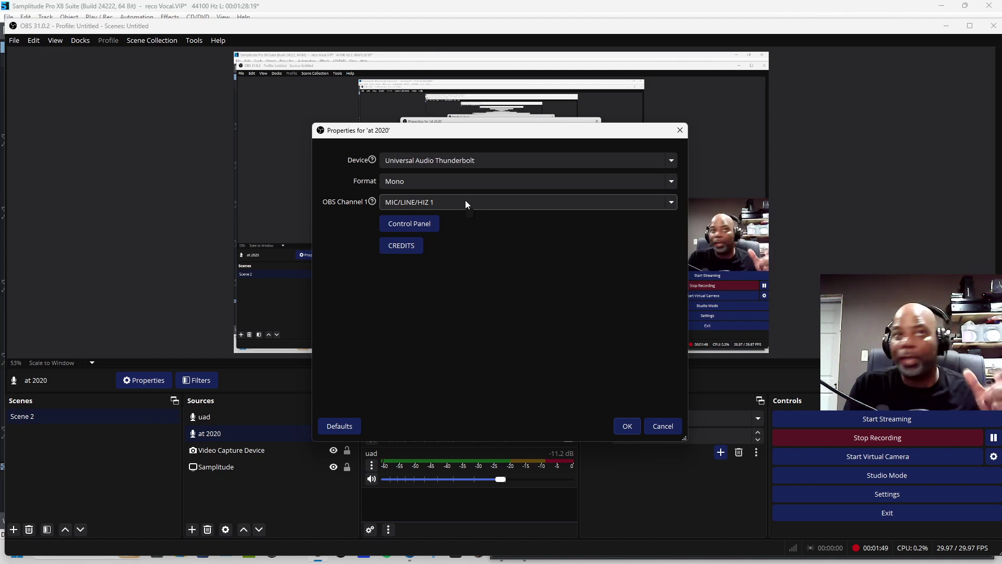
{"action": "left_click", "coordinate": [627, 426]}
Recheck the uad source's audio properties and select the Samplitude display source in the scene.
{"action": "left_click", "coordinate": [292, 416]}
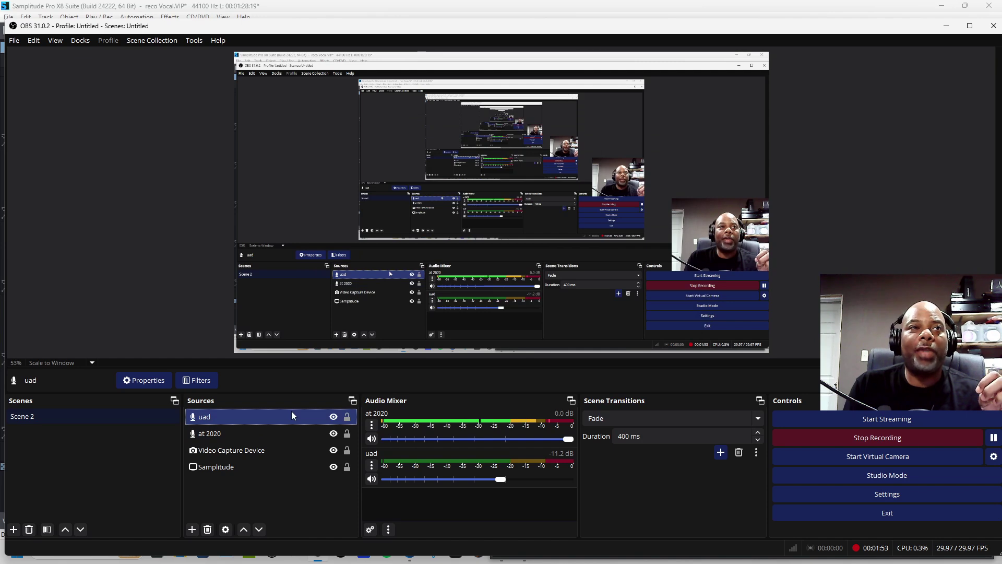
{"action": "left_click", "coordinate": [371, 465]}
{"action": "left_click", "coordinate": [398, 448]}
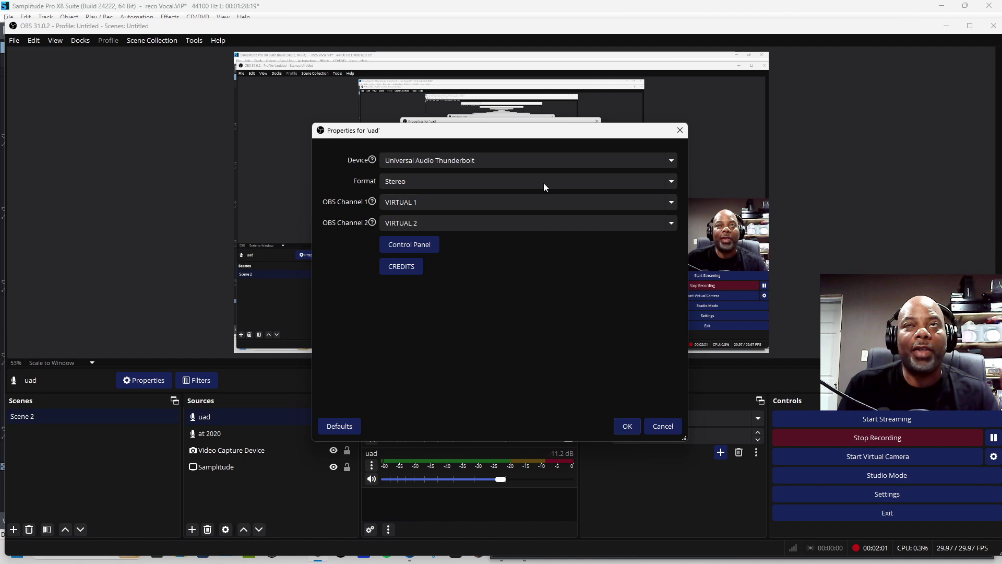
{"action": "left_click", "coordinate": [680, 130]}
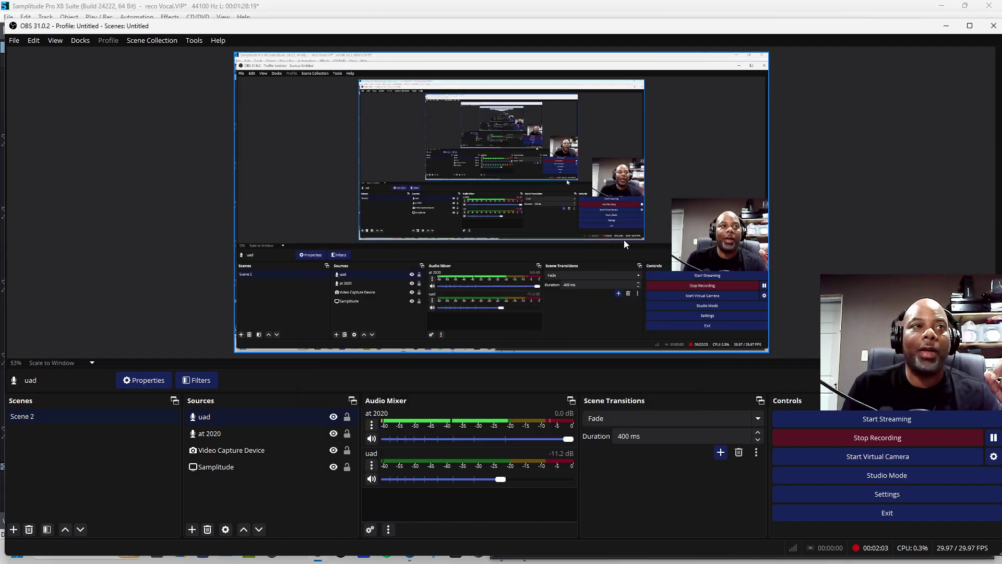
{"action": "left_click", "coordinate": [242, 469]}
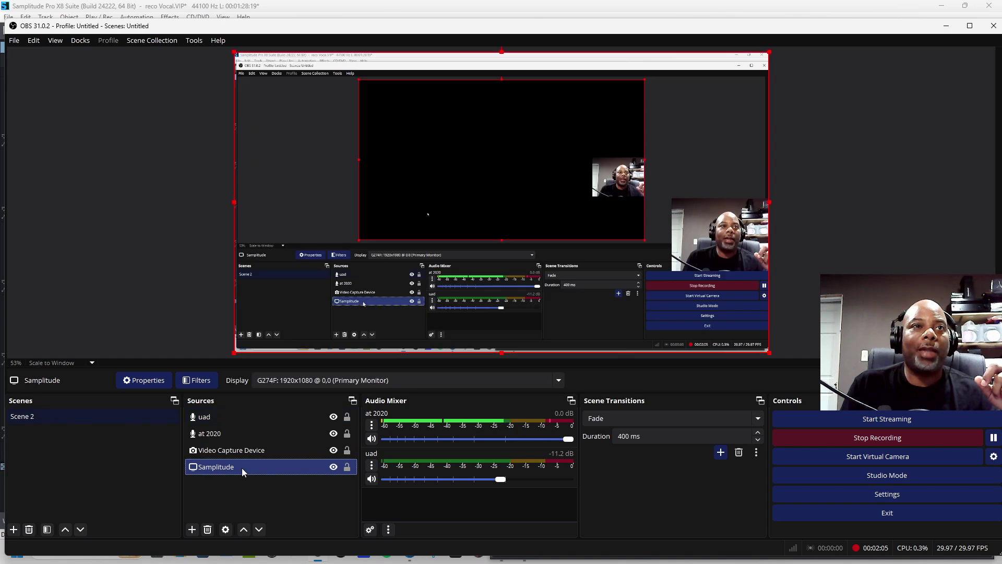
Move OBS off the screen and position UAD Console so its input channels show beside the Samplitude track headers.
{"action": "left_click_drag", "start_coordinate": [332, 26], "coordinate": [1001, 26]}
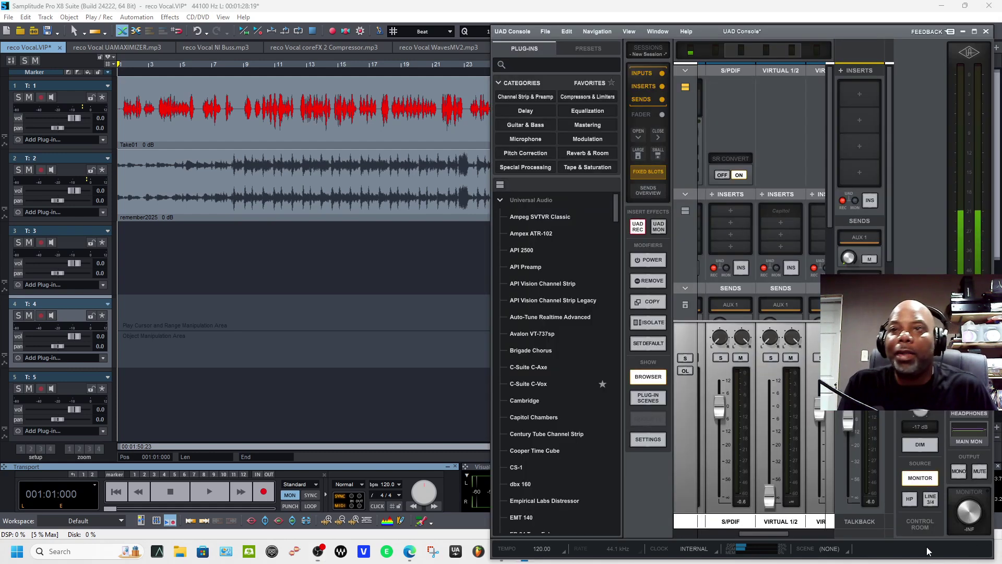
{"action": "left_click", "coordinate": [928, 557]}
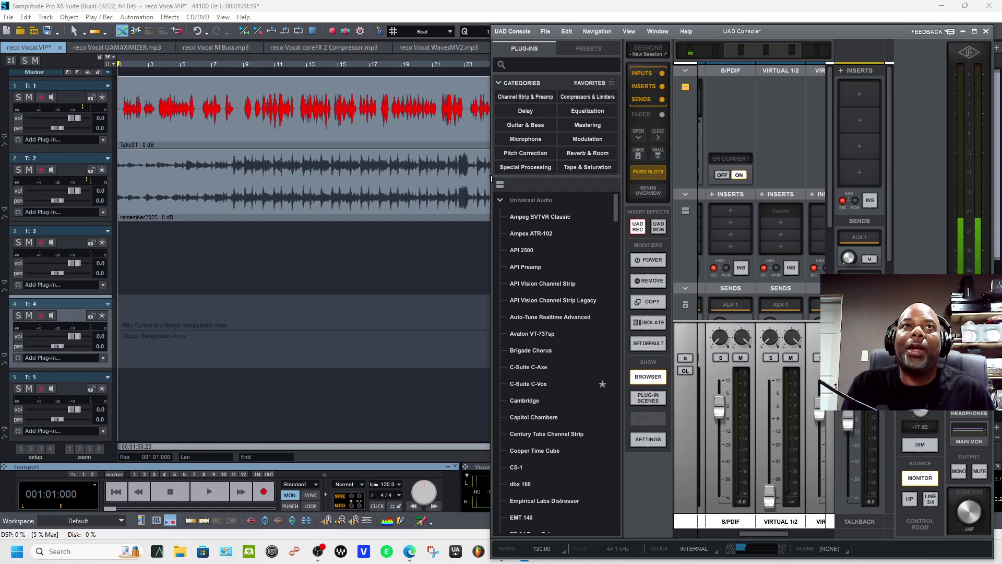
{"action": "left_click_drag", "start_coordinate": [491, 230], "coordinate": [74, 215]}
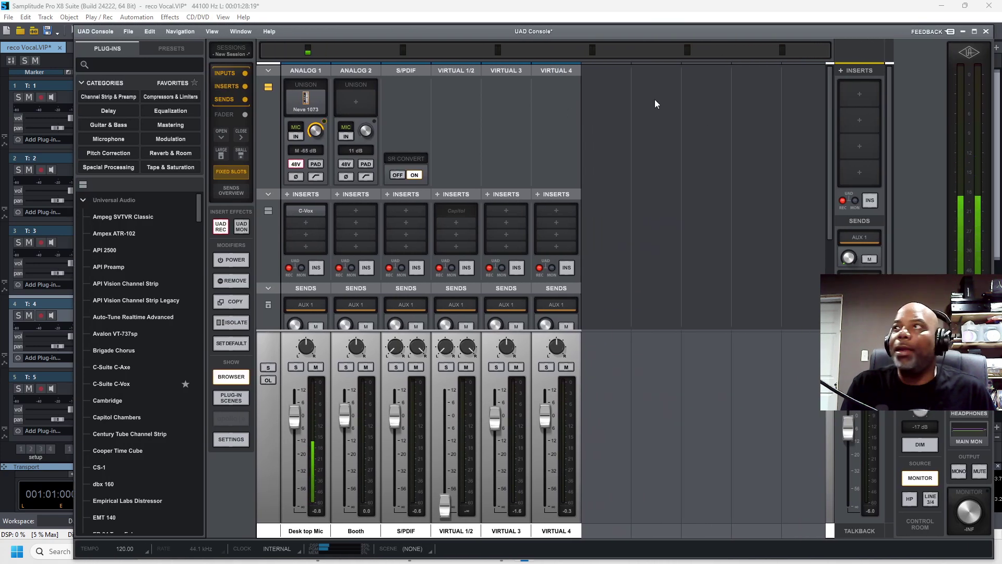
{"action": "mouse_move", "coordinate": [478, 215]}
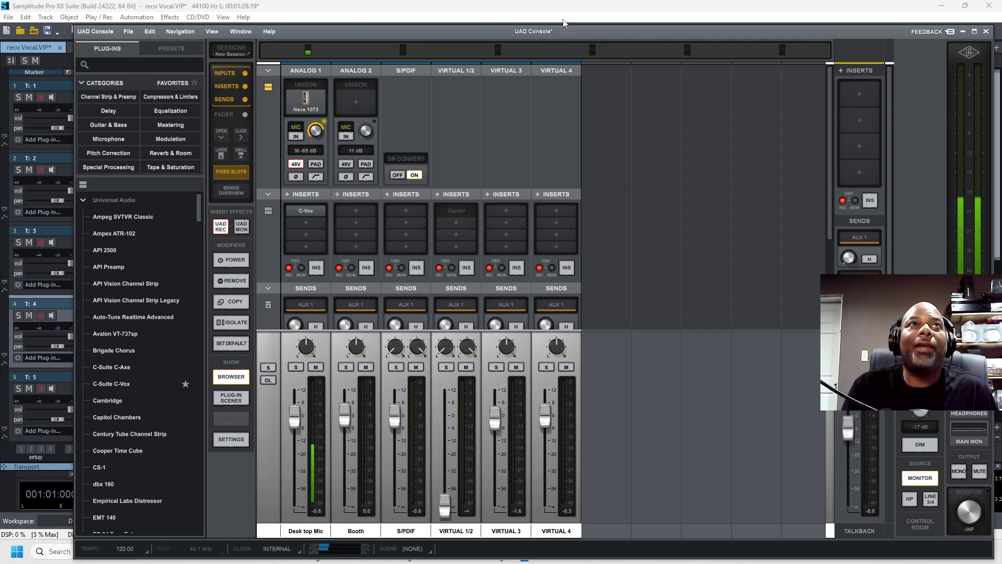
{"action": "left_click_drag", "start_coordinate": [593, 30], "coordinate": [885, 42]}
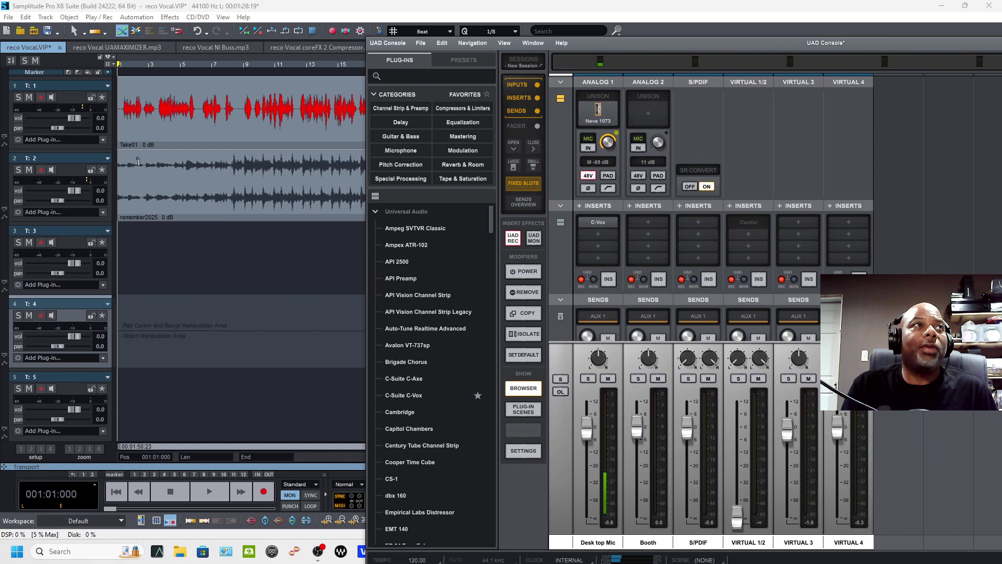
Return to Samplitude, open the mixer, and place it below the two audio tracks.
{"action": "left_click", "coordinate": [256, 427]}
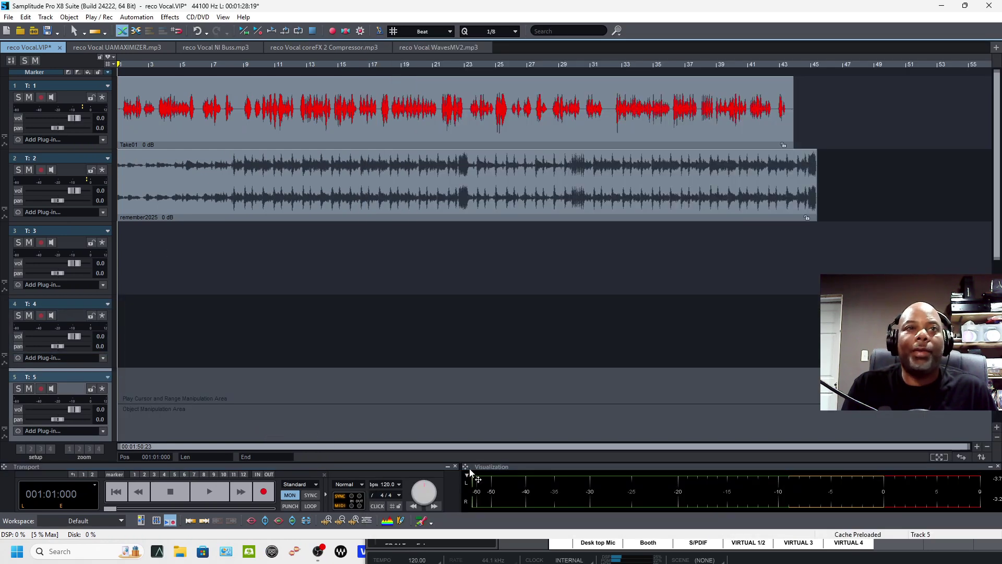
{"action": "key", "text": "m"}
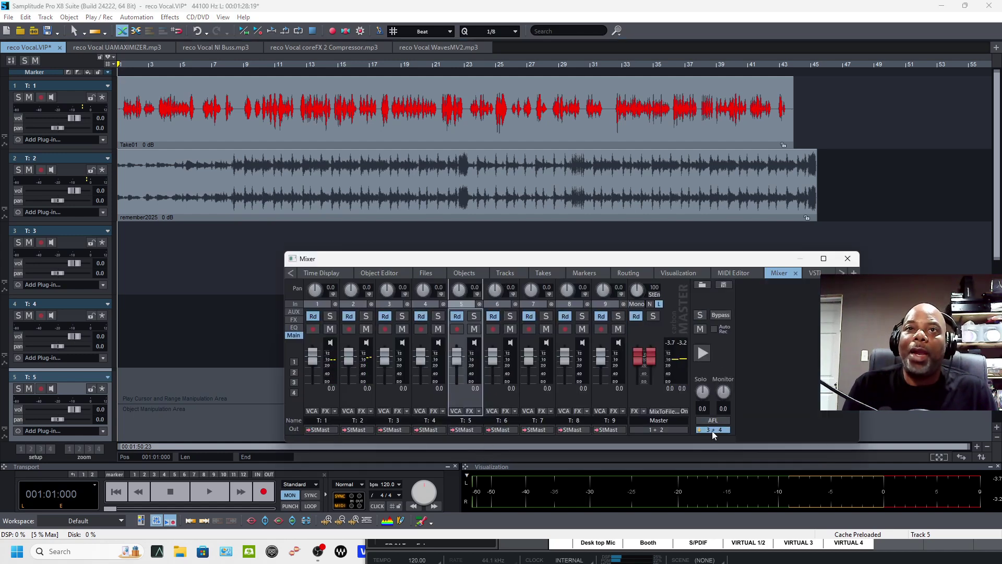
{"action": "left_click_drag", "start_coordinate": [690, 255], "coordinate": [510, 158]}
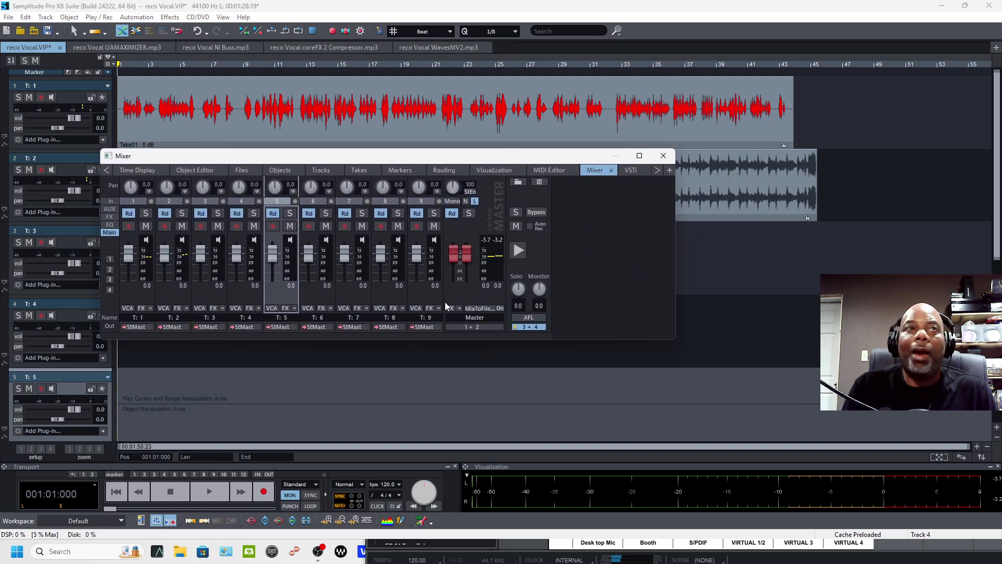
{"action": "left_click_drag", "start_coordinate": [384, 160], "coordinate": [418, 281]}
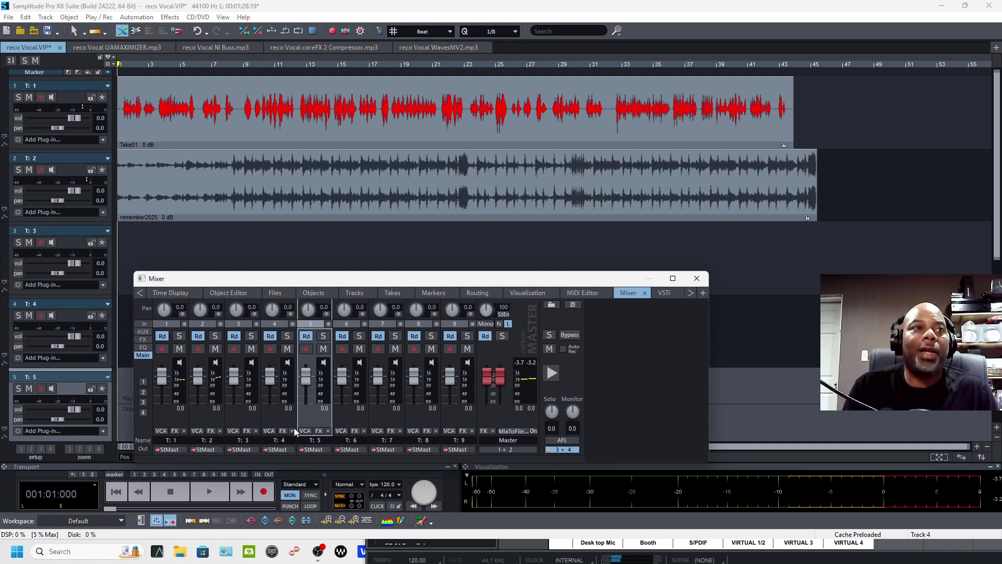
Play the project, stop it, and inspect the output assignment options of the mixer's monitor bus.
{"action": "left_click", "coordinate": [215, 493]}
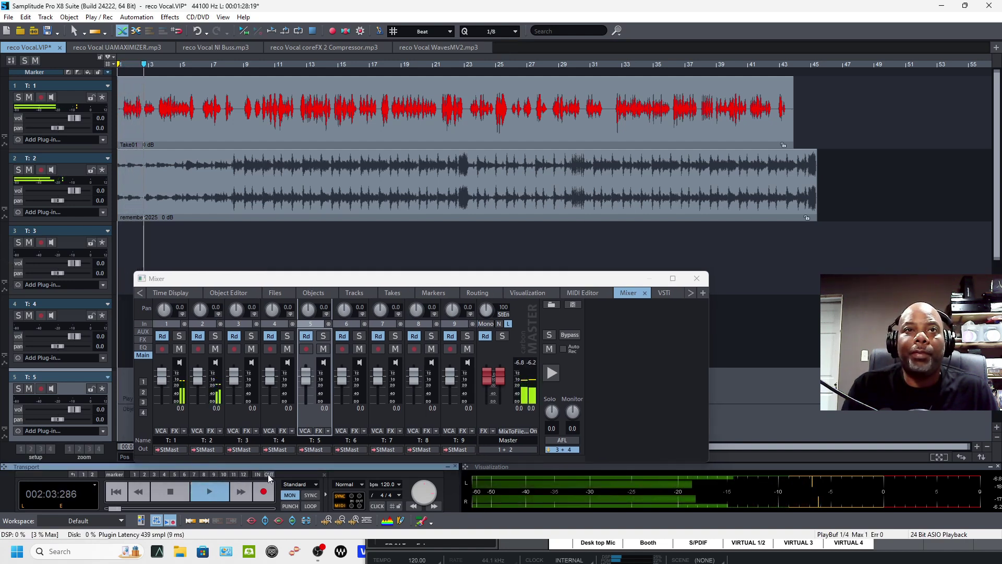
{"action": "left_click", "coordinate": [554, 450]}
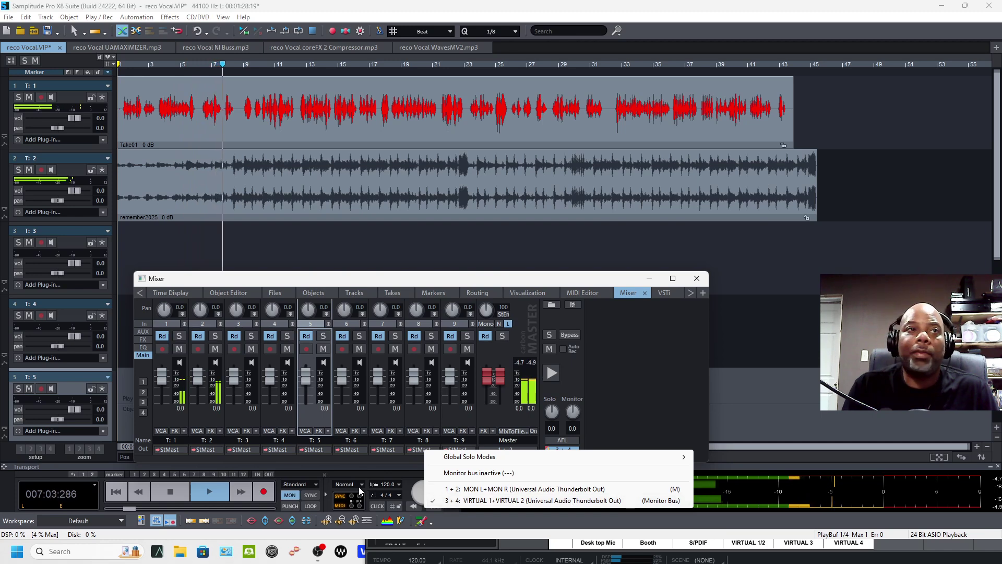
{"action": "left_click", "coordinate": [179, 494]}
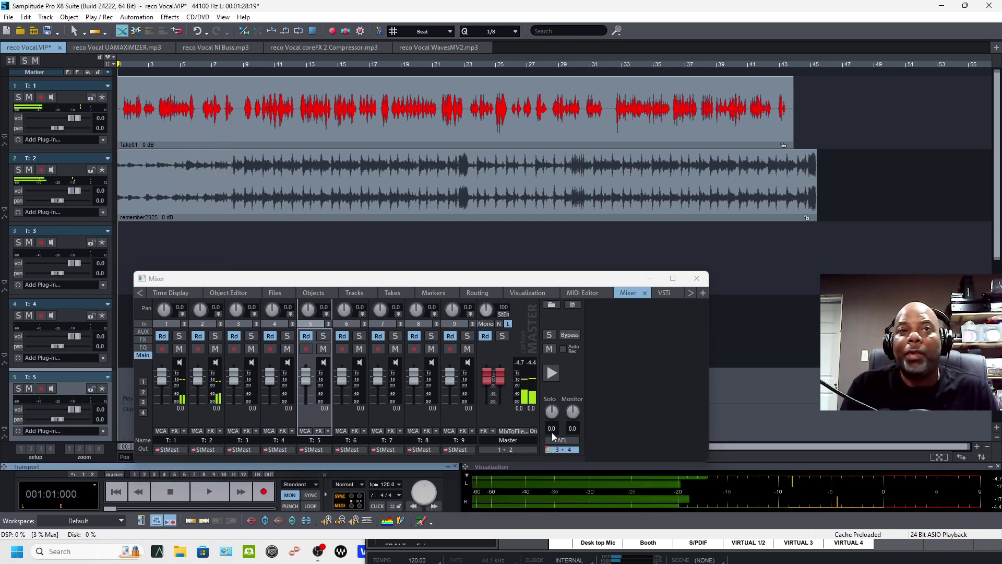
{"action": "left_click", "coordinate": [557, 449]}
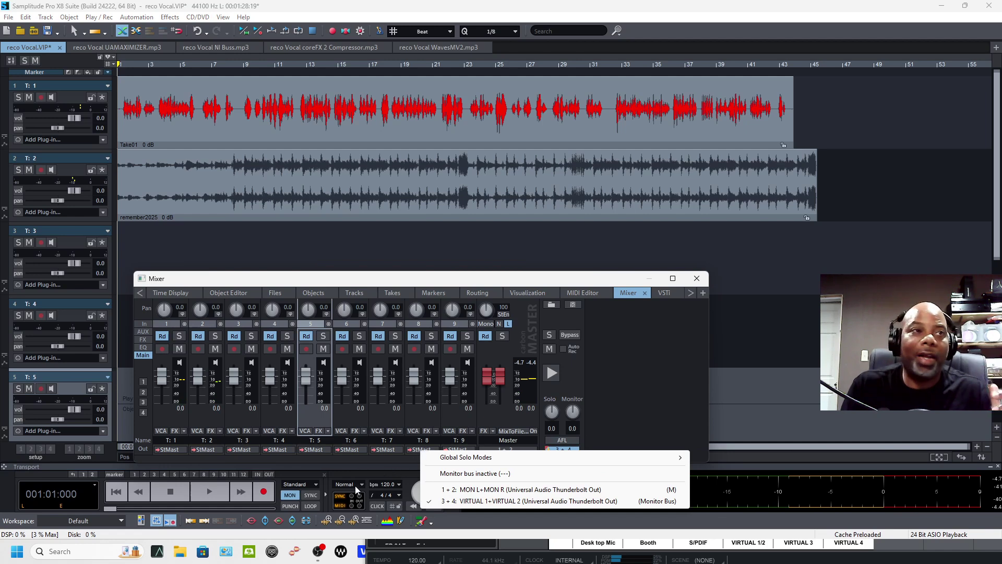
Play the project and sweep UAD Console's Virtual 1/2 fader up past 0 dB, down to minimum, and partway up again.
{"action": "left_click", "coordinate": [225, 497]}
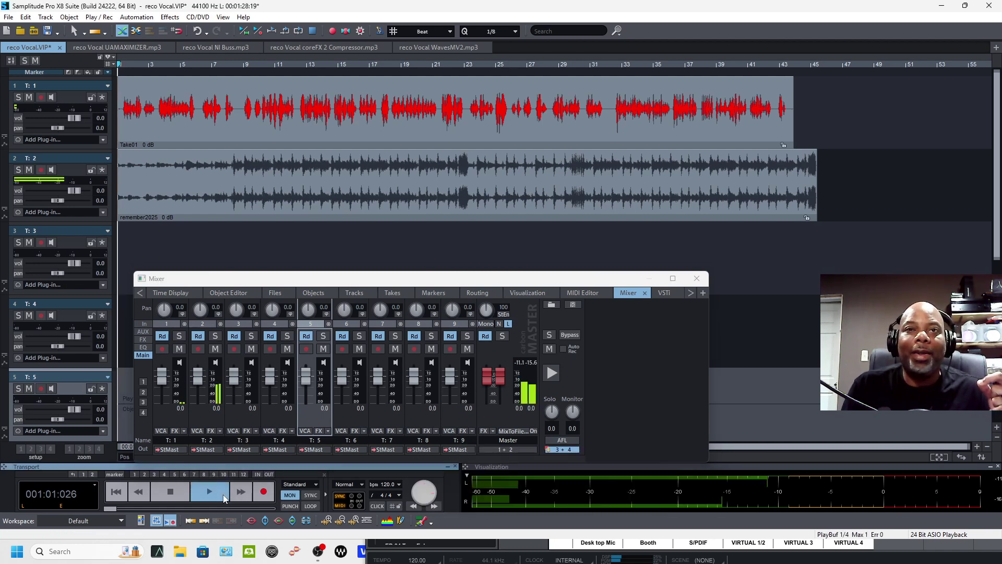
{"action": "left_click", "coordinate": [514, 539]}
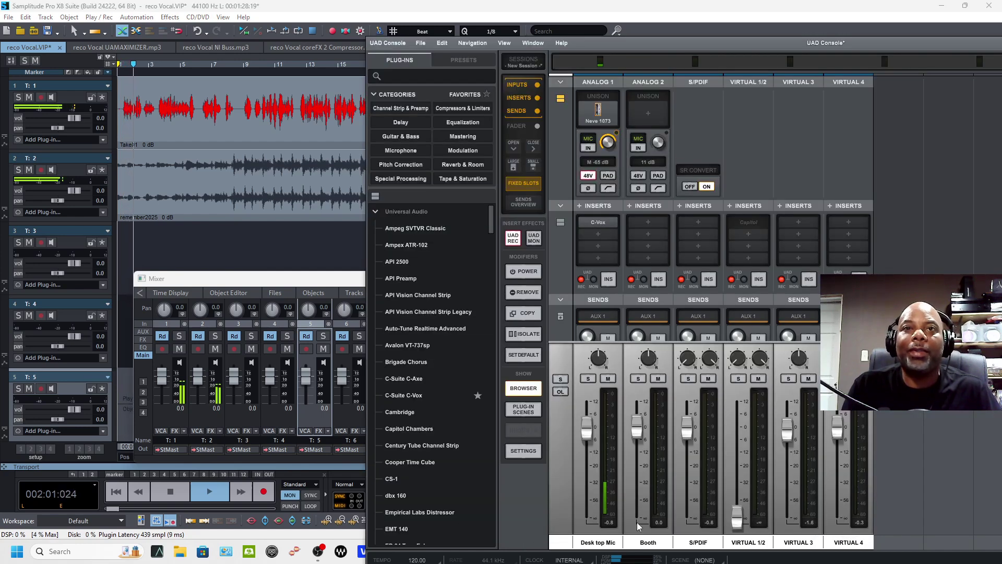
{"action": "left_click_drag", "start_coordinate": [738, 523], "coordinate": [743, 457]}
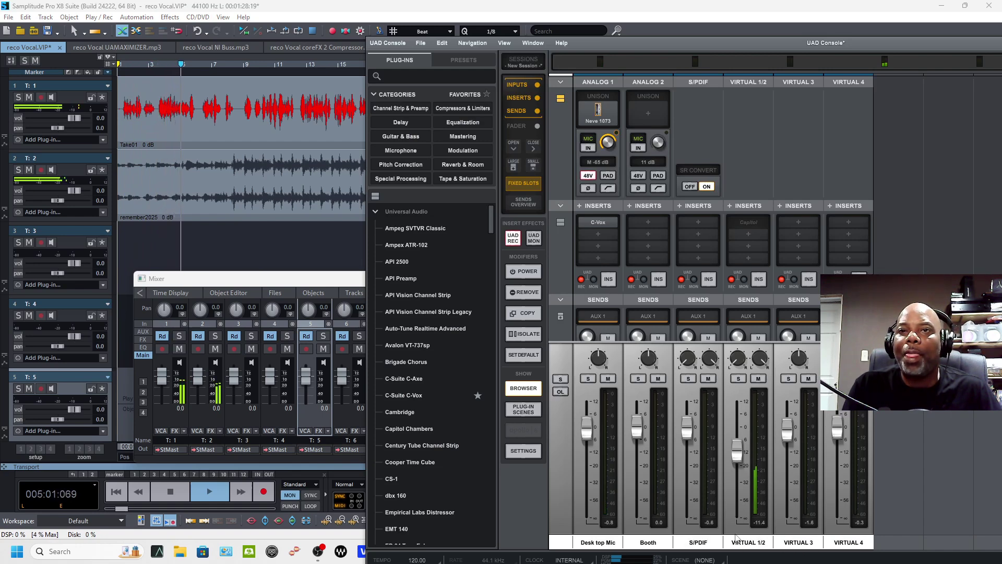
{"action": "left_click_drag", "start_coordinate": [732, 463], "coordinate": [739, 418]}
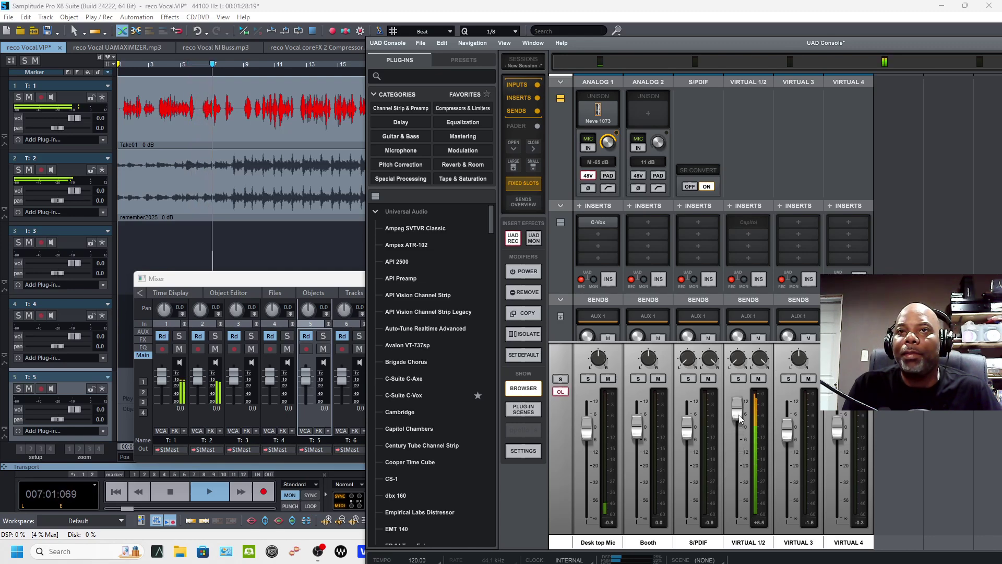
{"action": "left_click_drag", "start_coordinate": [739, 417], "coordinate": [731, 523]}
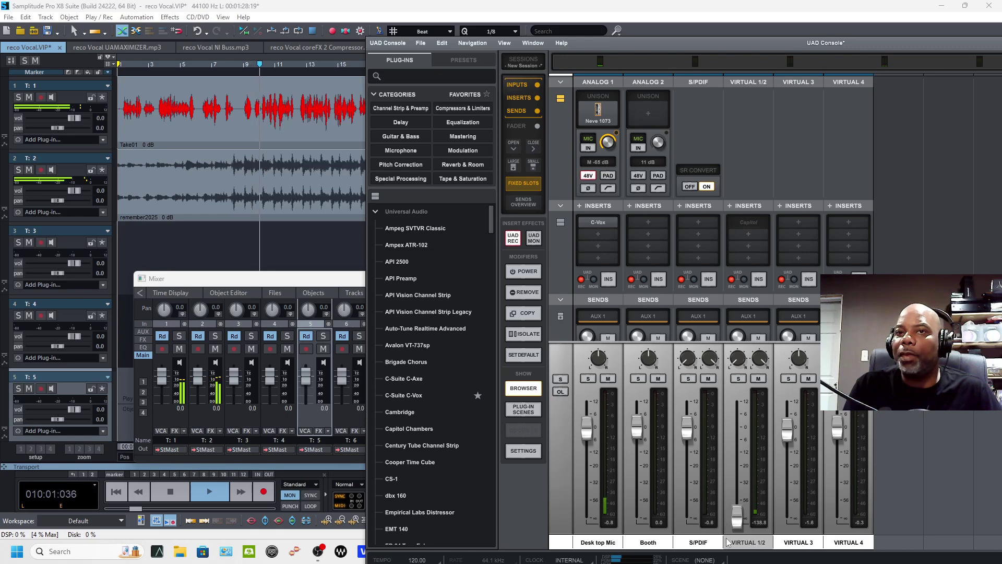
{"action": "left_click_drag", "start_coordinate": [731, 522], "coordinate": [731, 435]}
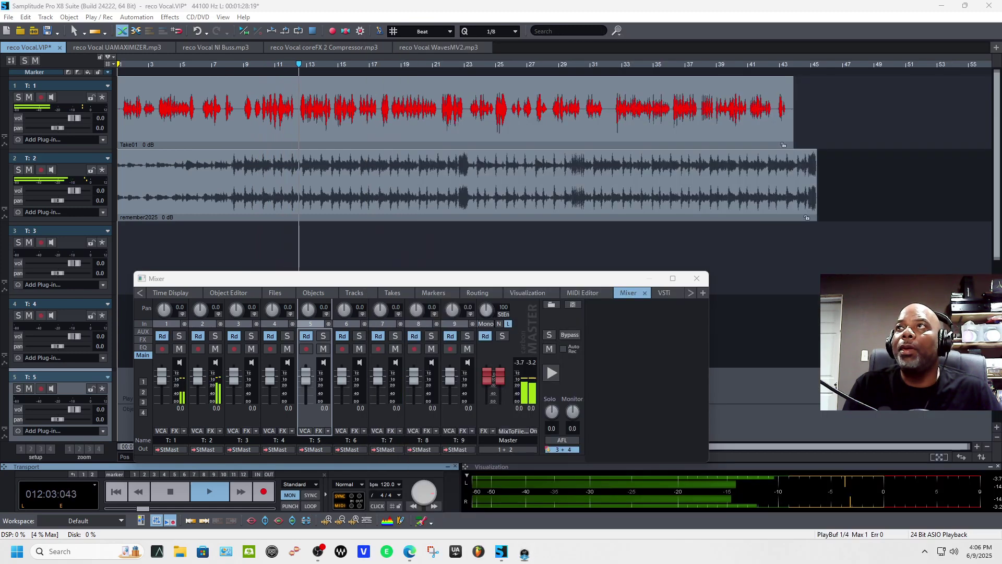
Stop playback in Samplitude and close the mixer window.
{"action": "left_click", "coordinate": [357, 466]}
{"action": "left_click", "coordinate": [179, 497]}
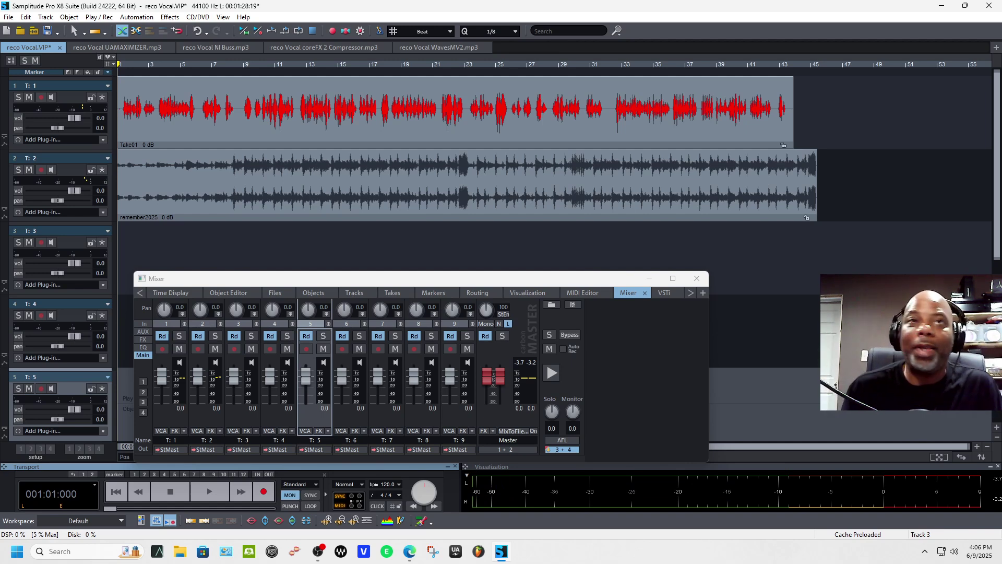
{"action": "left_click", "coordinate": [696, 280]}
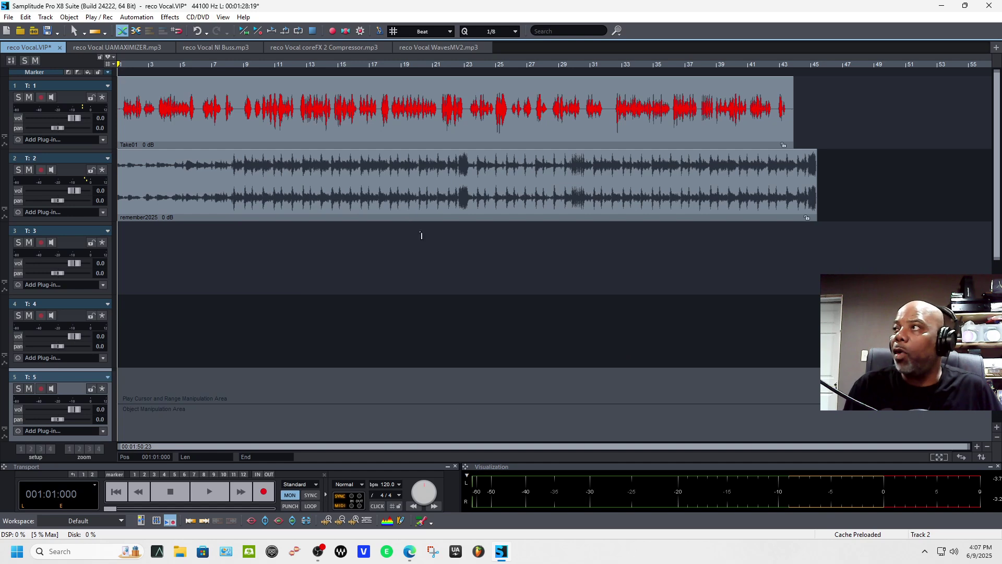
Switch to the browser, view the Apollo & UAD-2 Manuals page, and return to Samplitude.
{"action": "left_click", "coordinate": [504, 554]}
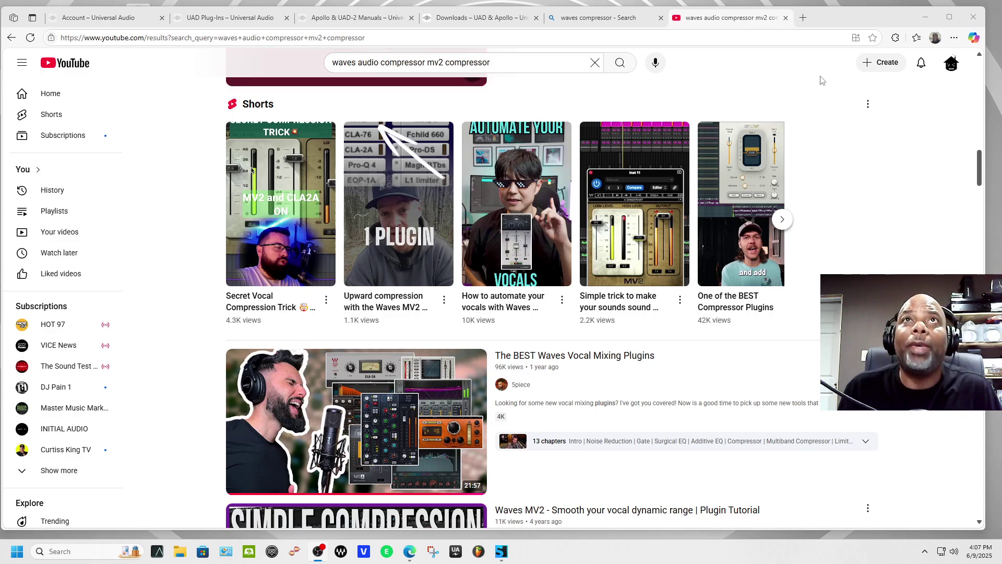
{"action": "left_click", "coordinate": [395, 19]}
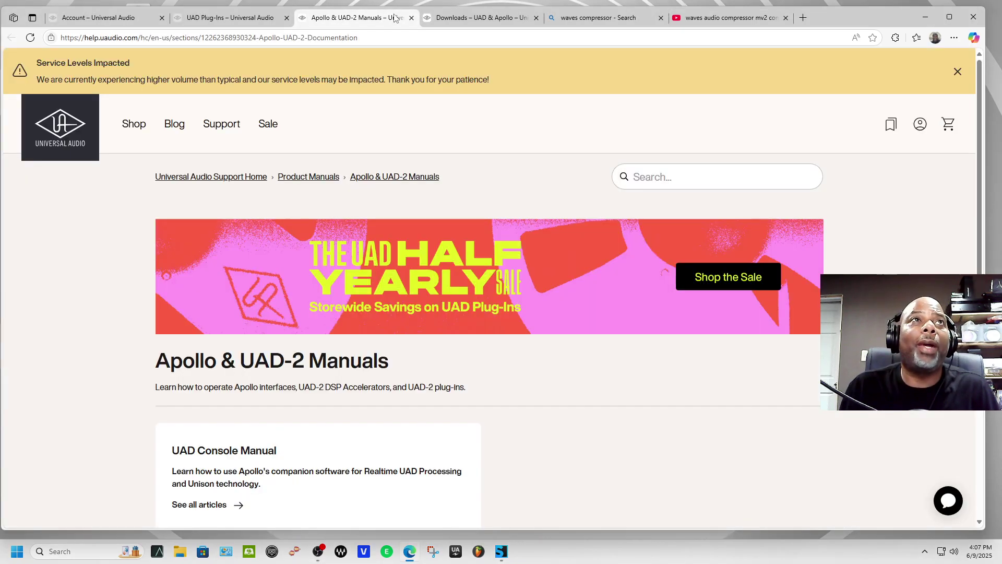
{"action": "left_click", "coordinate": [926, 18]}
{"action": "left_click", "coordinate": [501, 553]}
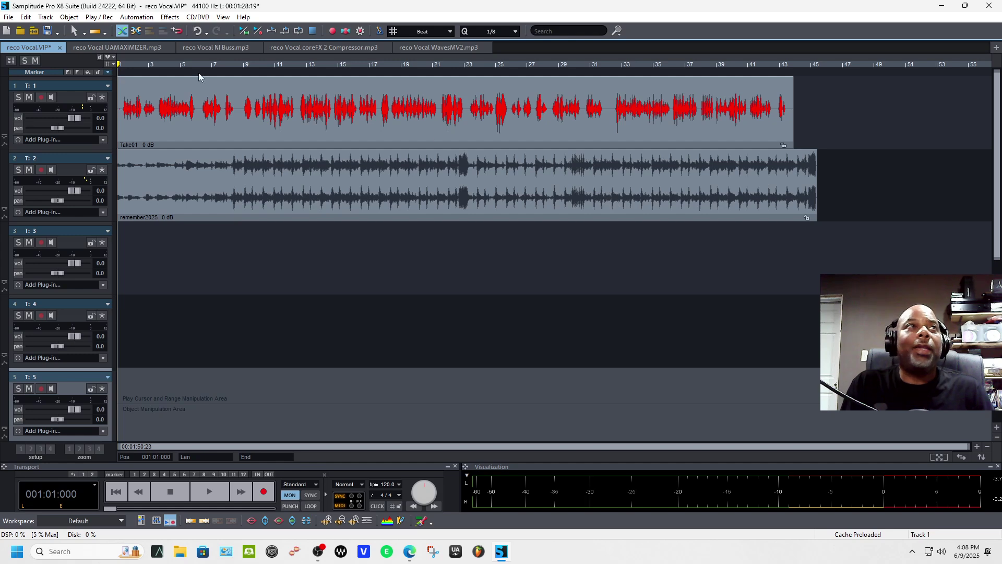
Compare the waveforms of the UAMAXIMIZER, NI Buss, coreFX 2 Compressor and WavesMV2 MP3 files, ending back on the reco Vocal.VIP project.
{"action": "left_click", "coordinate": [140, 46]}
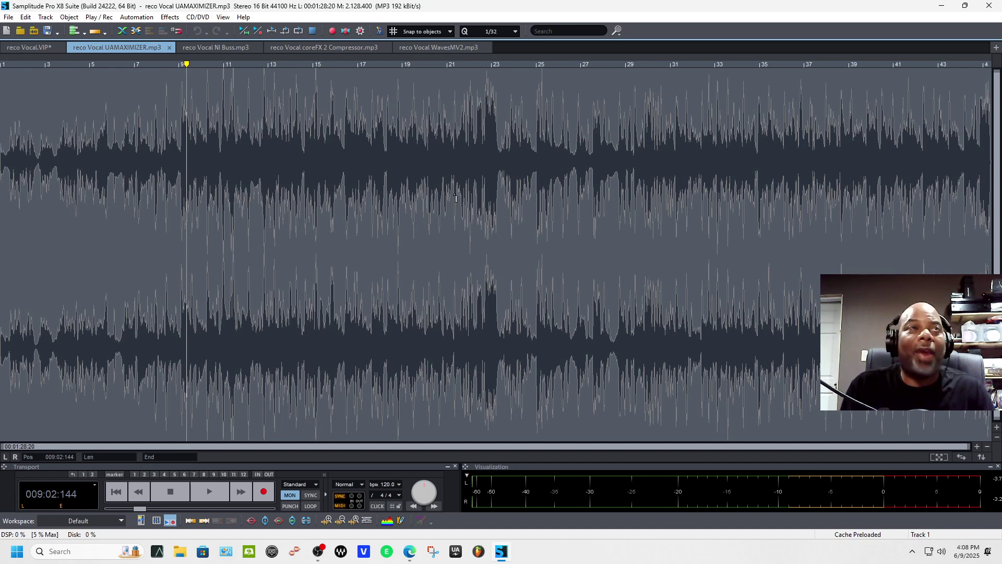
{"action": "left_click", "coordinate": [227, 49]}
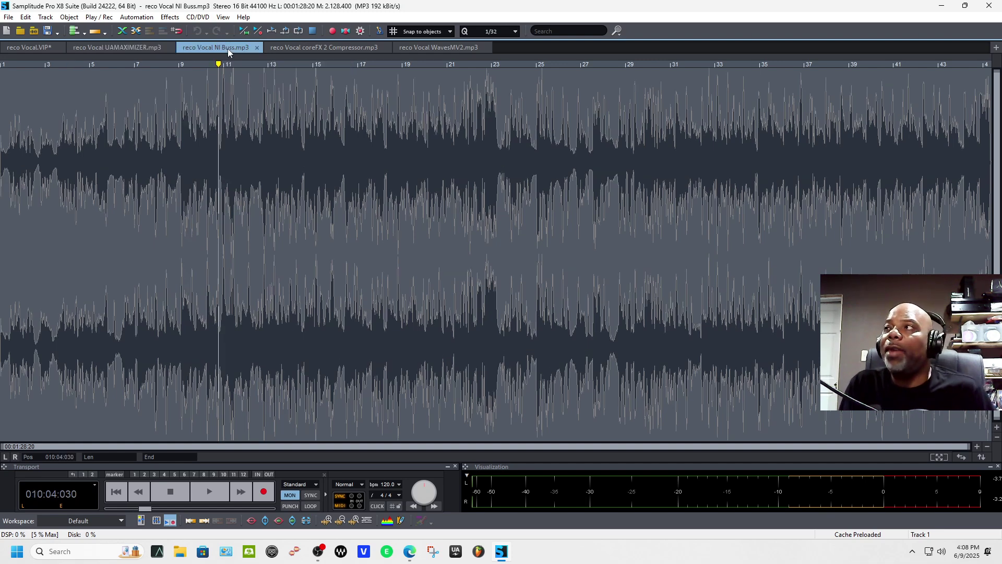
{"action": "left_click", "coordinate": [326, 50]}
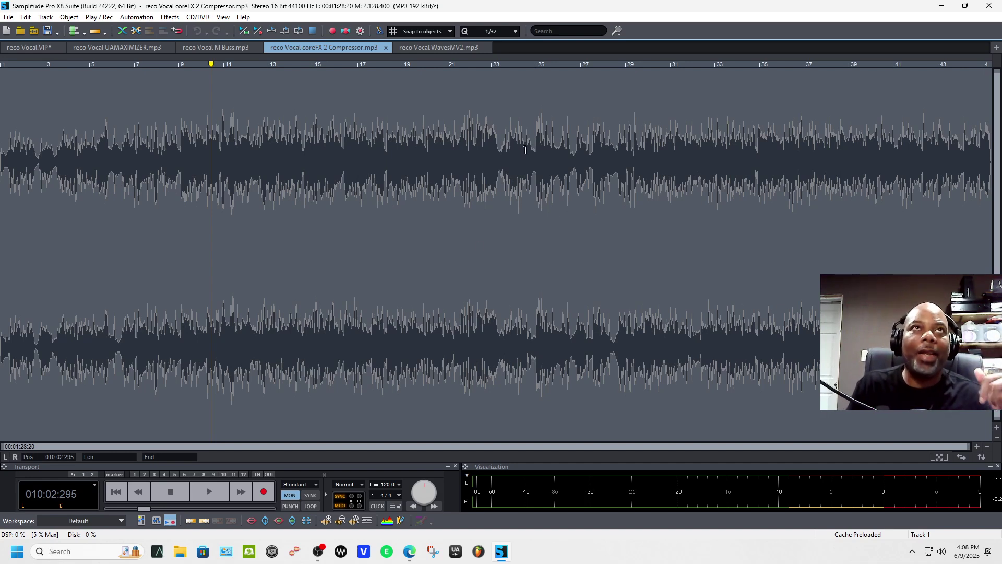
{"action": "left_click", "coordinate": [438, 47]}
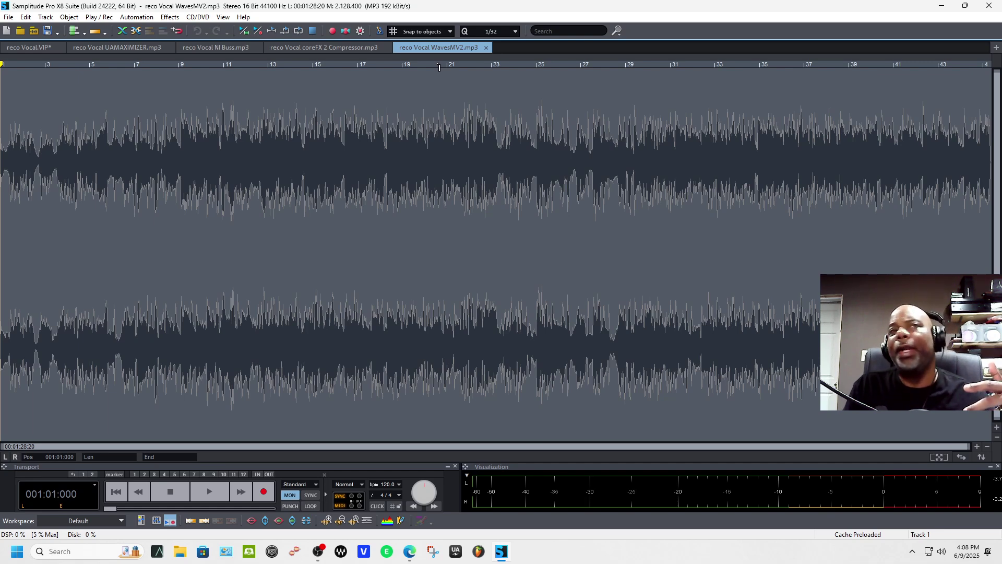
{"action": "left_click", "coordinate": [355, 48]}
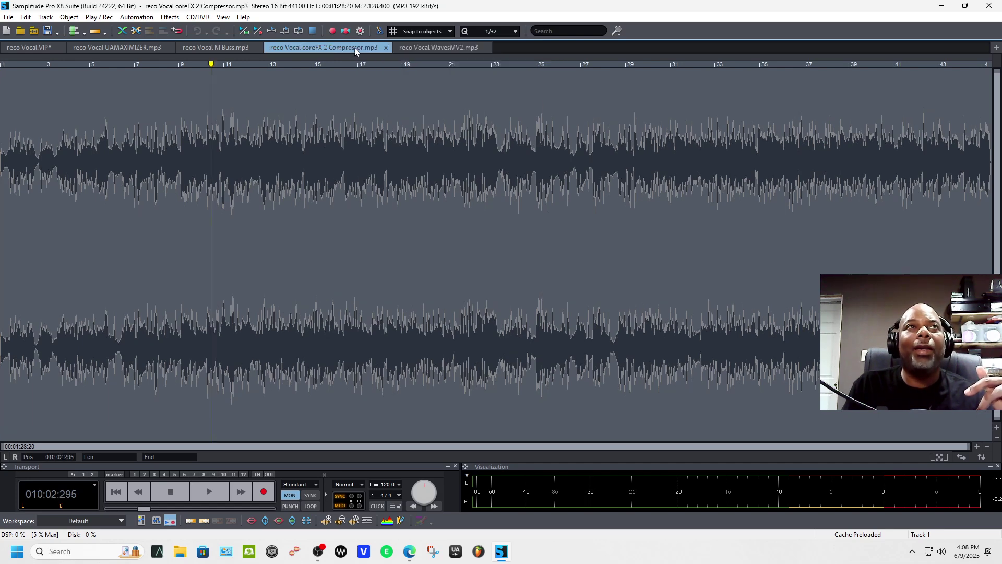
{"action": "left_click", "coordinate": [240, 48]}
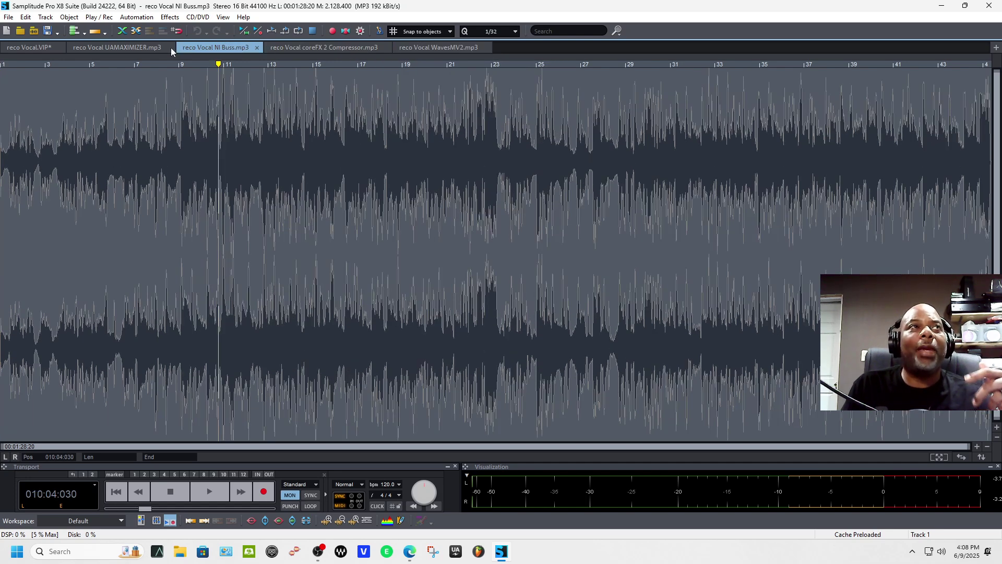
{"action": "left_click", "coordinate": [152, 48]}
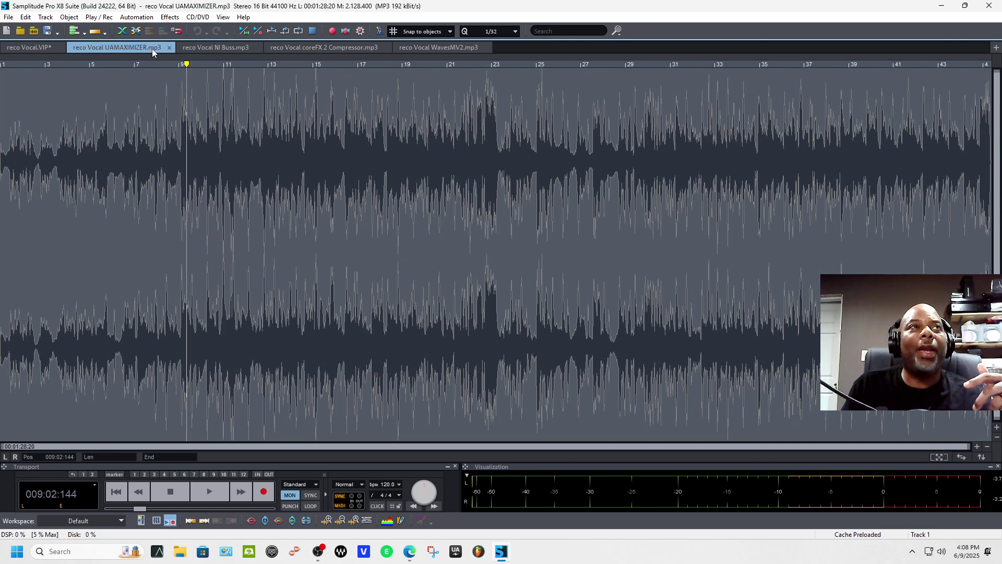
{"action": "left_click", "coordinate": [32, 50]}
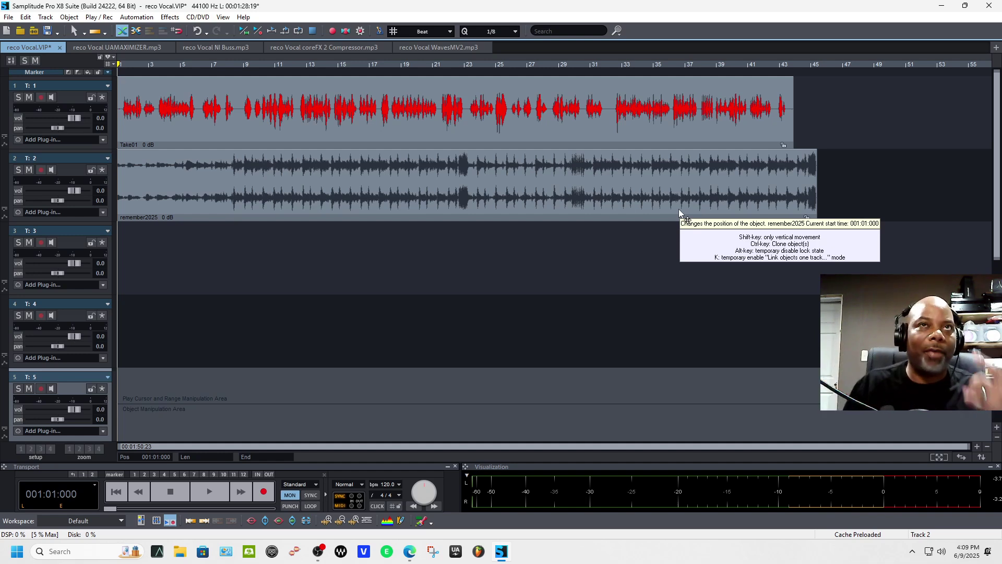
Mute track 1, play the remember2025 track alone from the start and from bar 9, and return to the project start.
{"action": "left_click", "coordinate": [313, 198]}
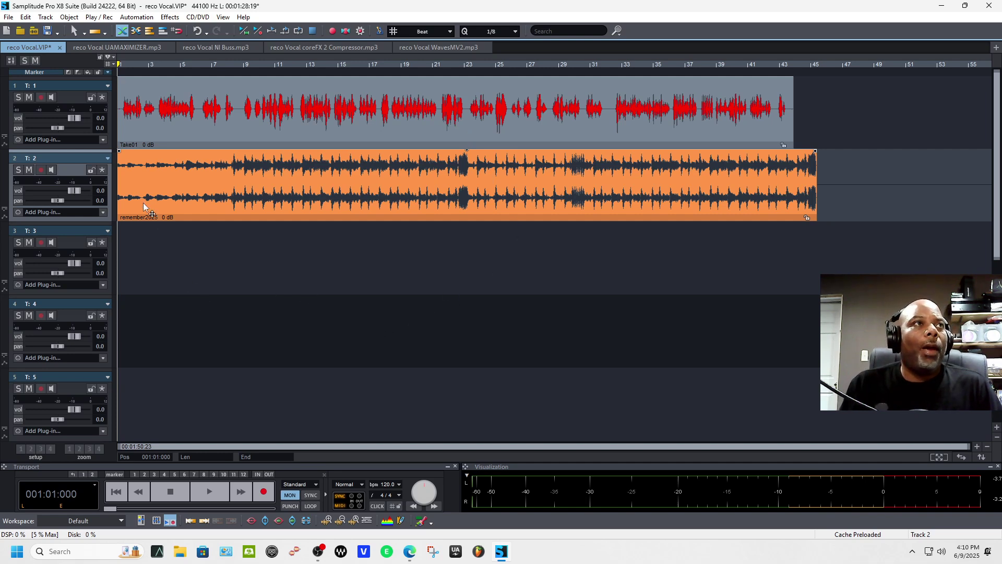
{"action": "left_click", "coordinate": [29, 98]}
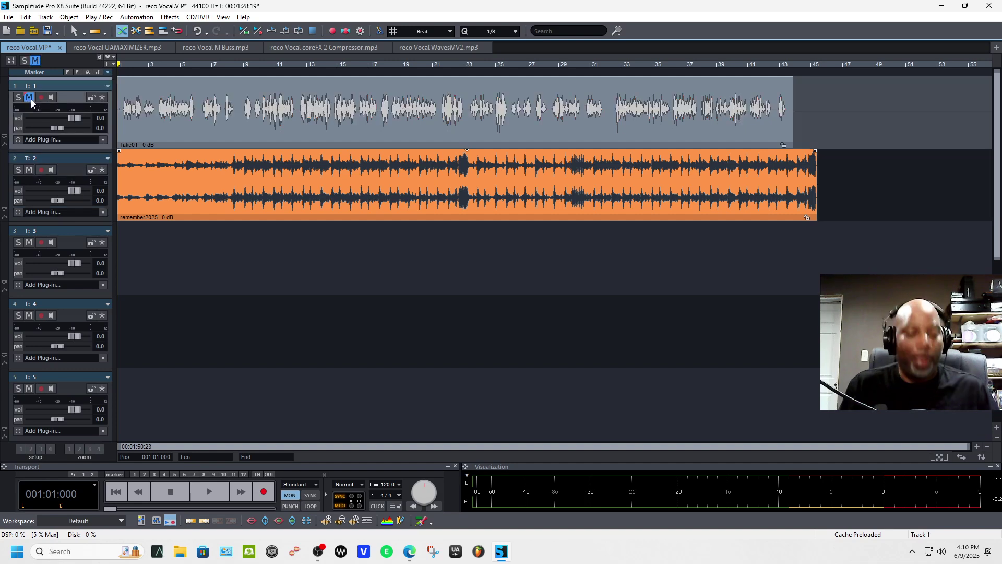
{"action": "key", "text": "space"}
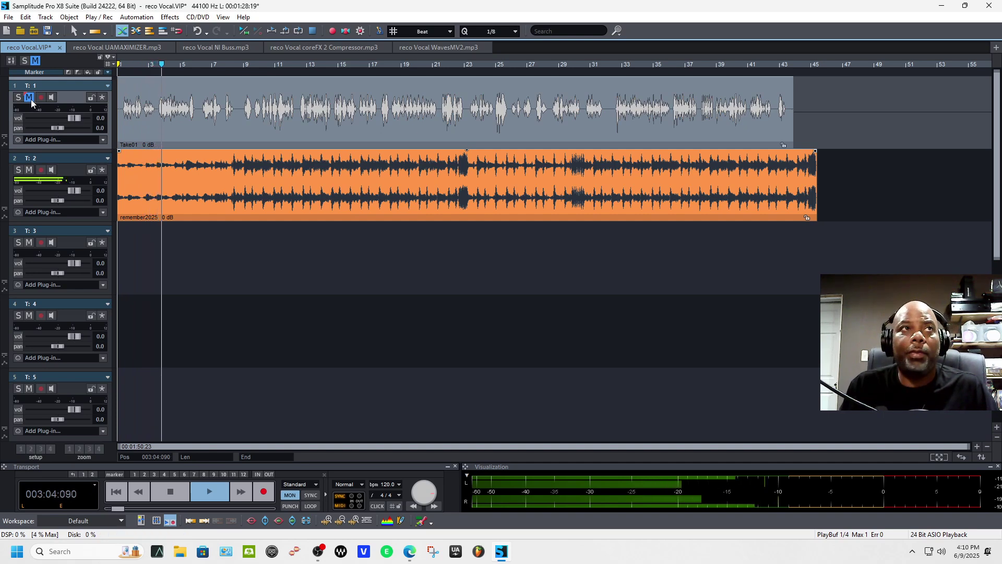
{"action": "left_click", "coordinate": [249, 66]}
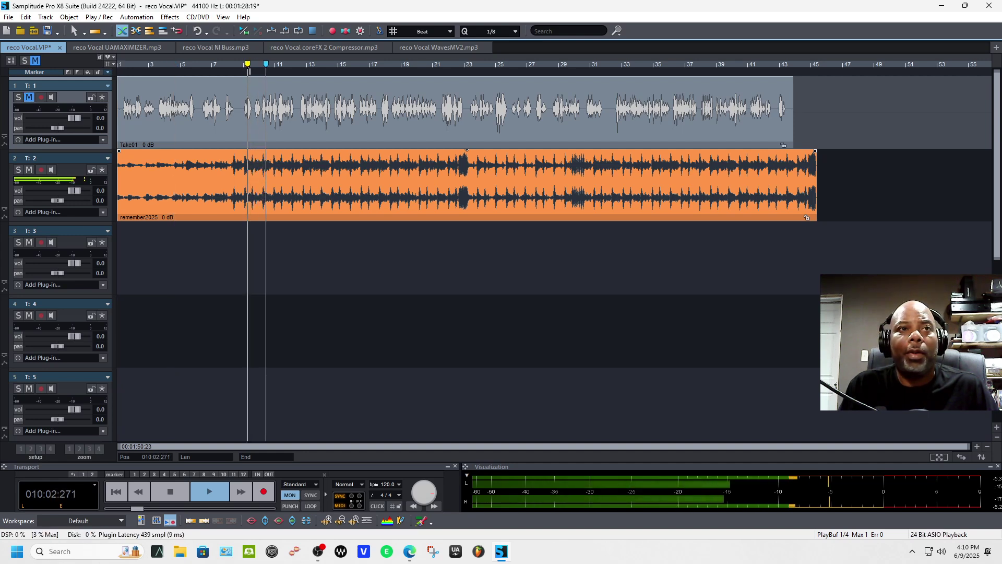
{"action": "key", "text": "space"}
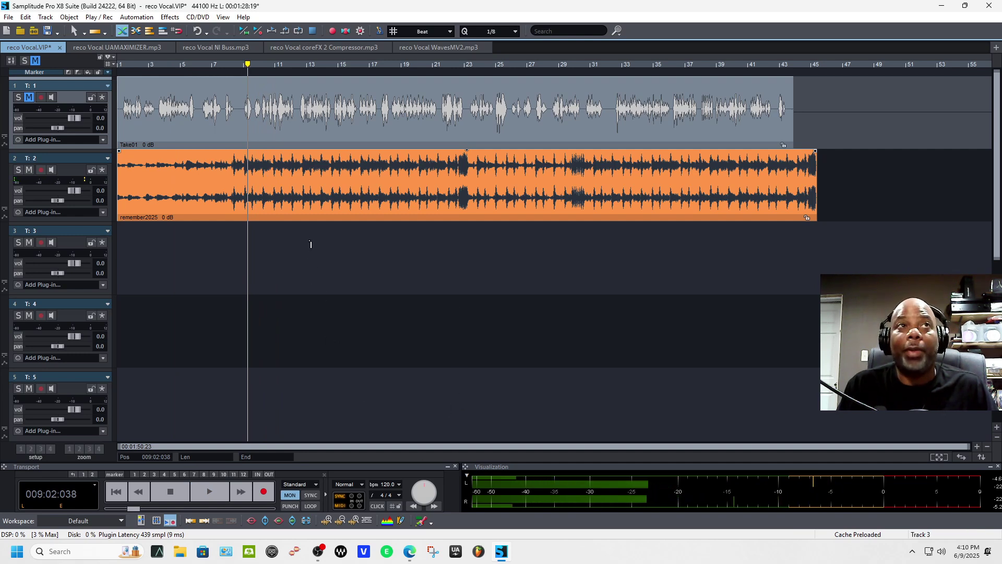
{"action": "left_click", "coordinate": [116, 491]}
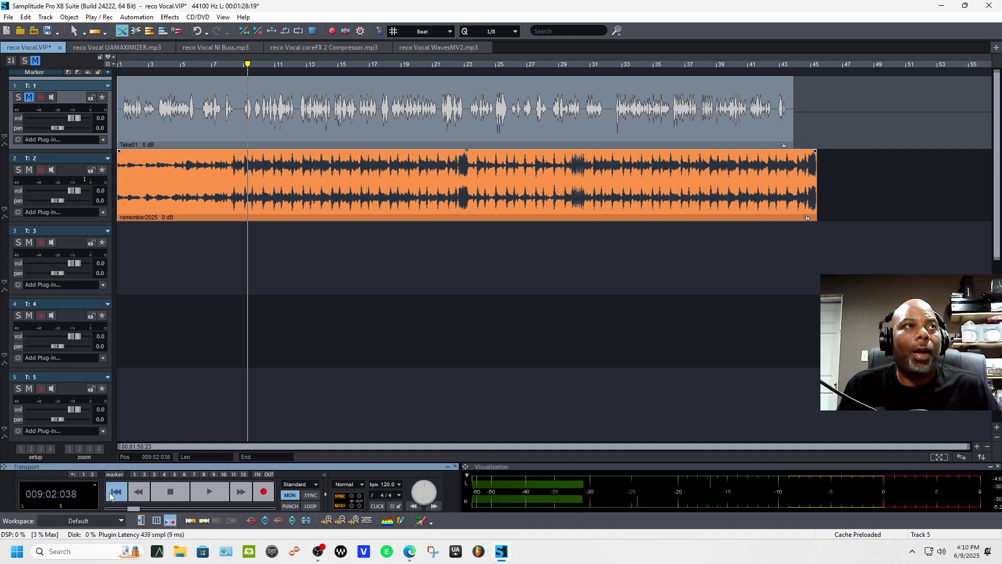
Mute track 2 and unmute track 1 to play the vocal alone, stop, and unmute track 2.
{"action": "left_click", "coordinate": [30, 169]}
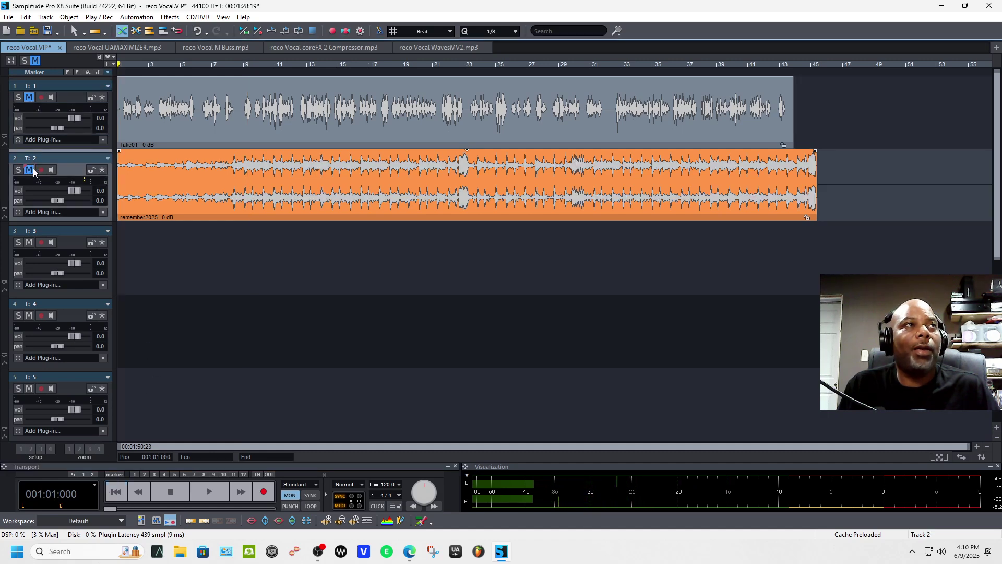
{"action": "left_click", "coordinate": [30, 98]}
{"action": "key", "text": "space"}
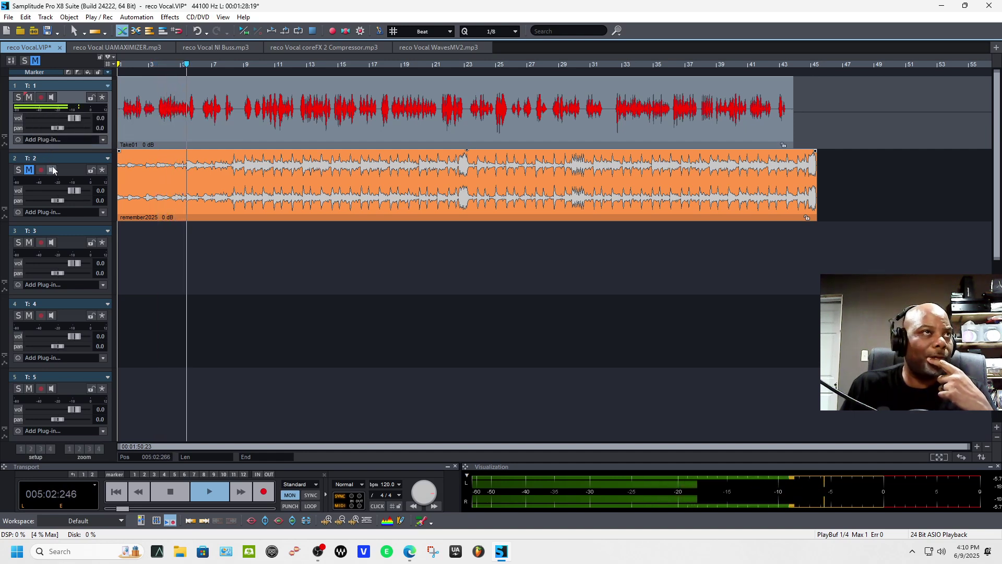
{"action": "left_click", "coordinate": [180, 491]}
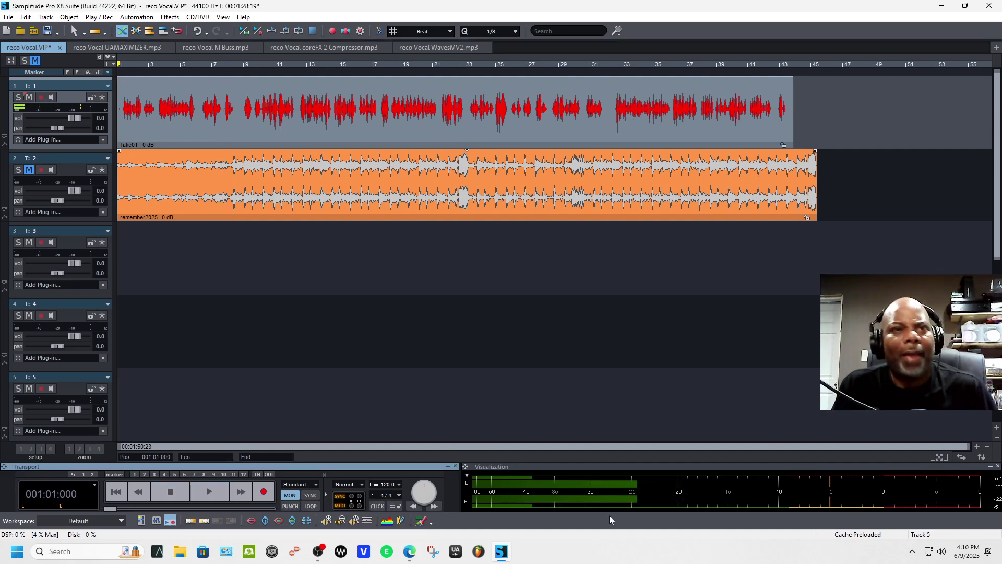
{"action": "left_click", "coordinate": [30, 170]}
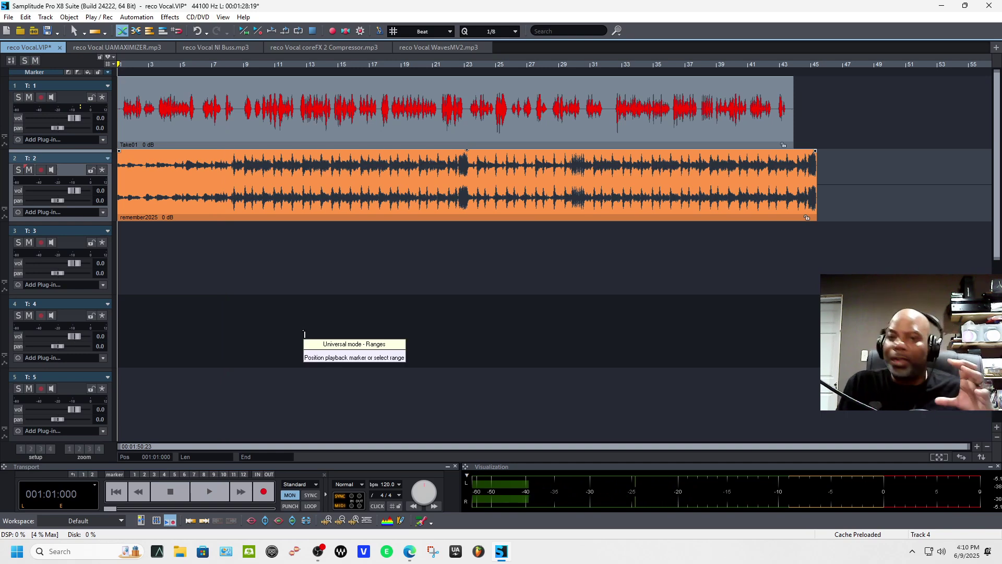
Switch to UAD Console and remove the Capitol Chambers plug-in from the Virtual 1/2 channel's inserts.
{"action": "left_click", "coordinate": [914, 553]}
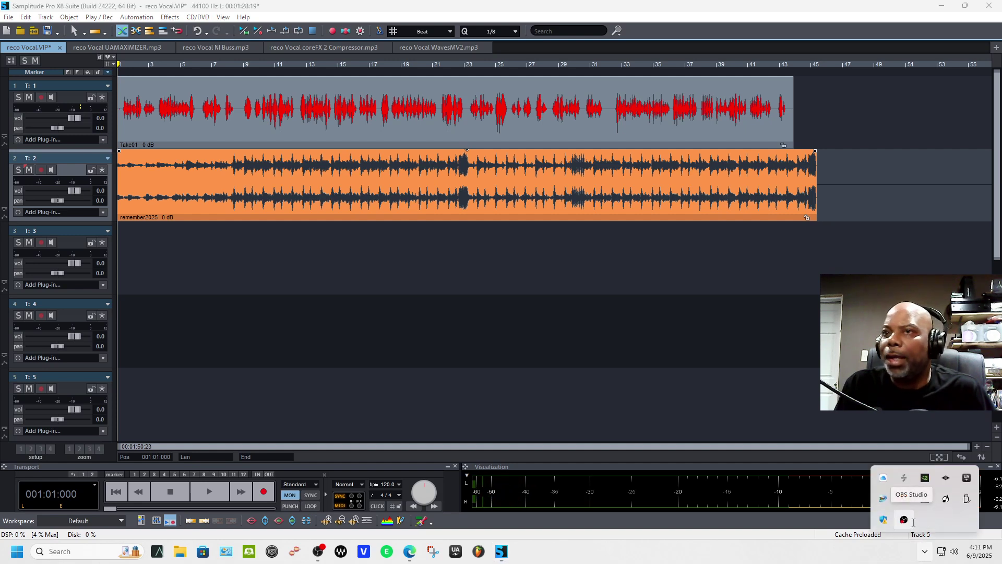
{"action": "left_click", "coordinate": [946, 478]}
{"action": "left_click_drag", "start_coordinate": [882, 47], "coordinate": [707, 40]}
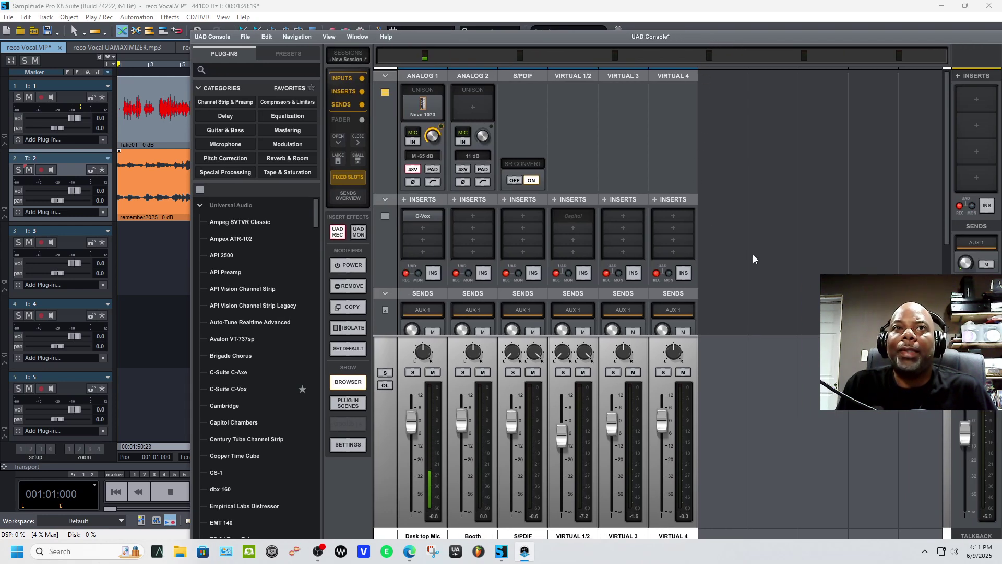
{"action": "right_click", "coordinate": [580, 218]}
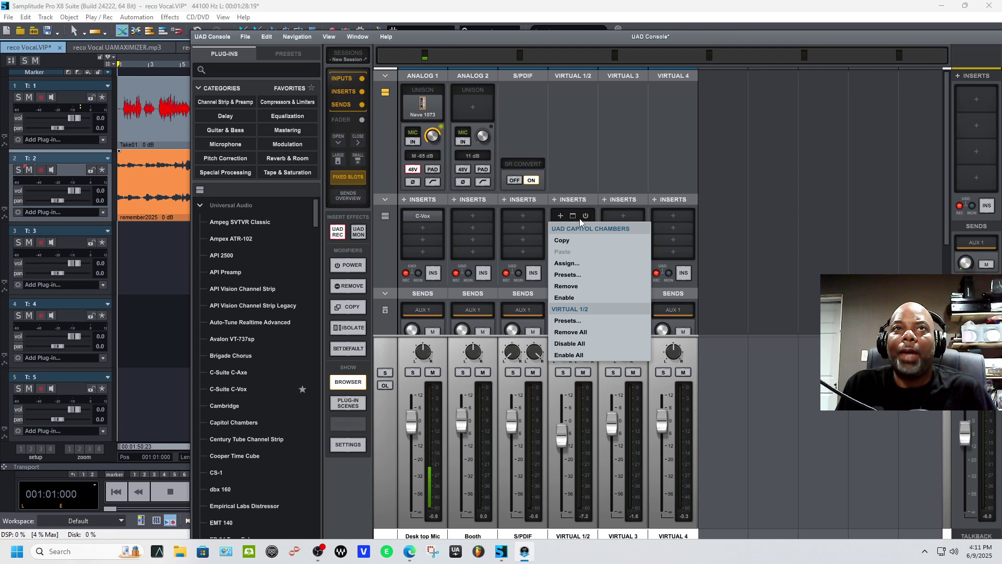
{"action": "left_click", "coordinate": [584, 285]}
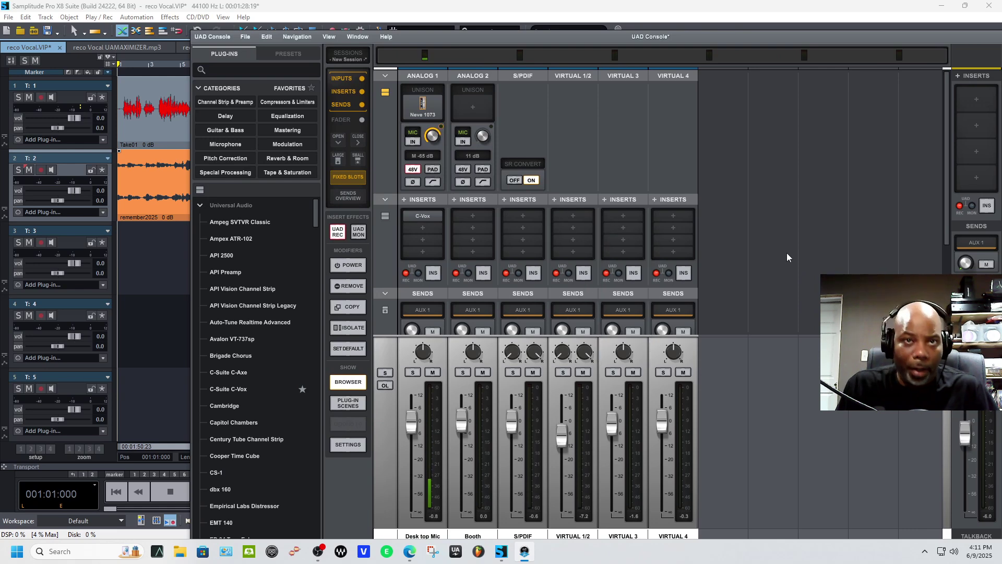
{"action": "scroll", "coordinate": [787, 252], "scroll_direction": "down", "scroll_amount": 1}
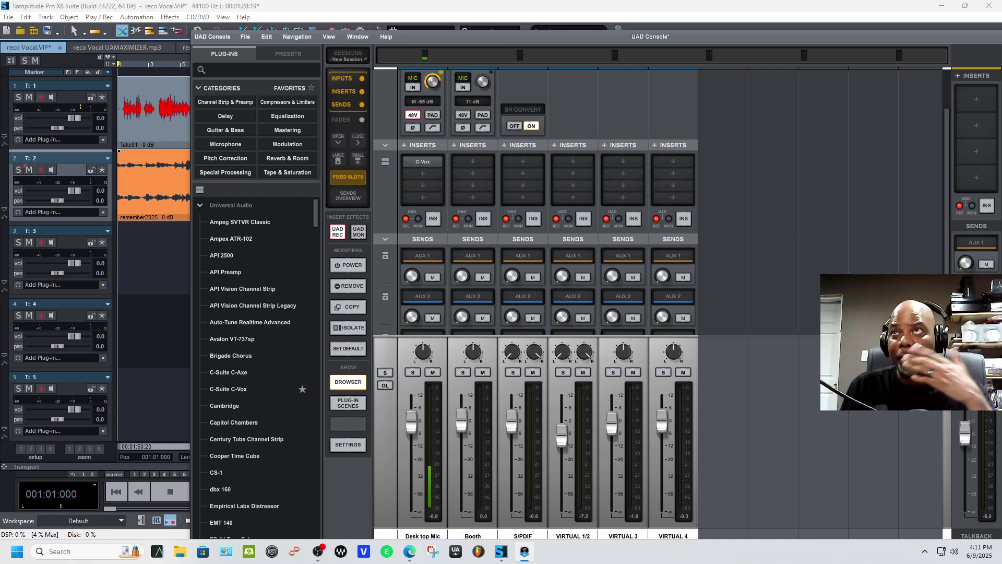
Move UAD Console off the vocal track, return to Samplitude, and play the project from the start.
{"action": "left_click_drag", "start_coordinate": [938, 39], "coordinate": [801, 41]}
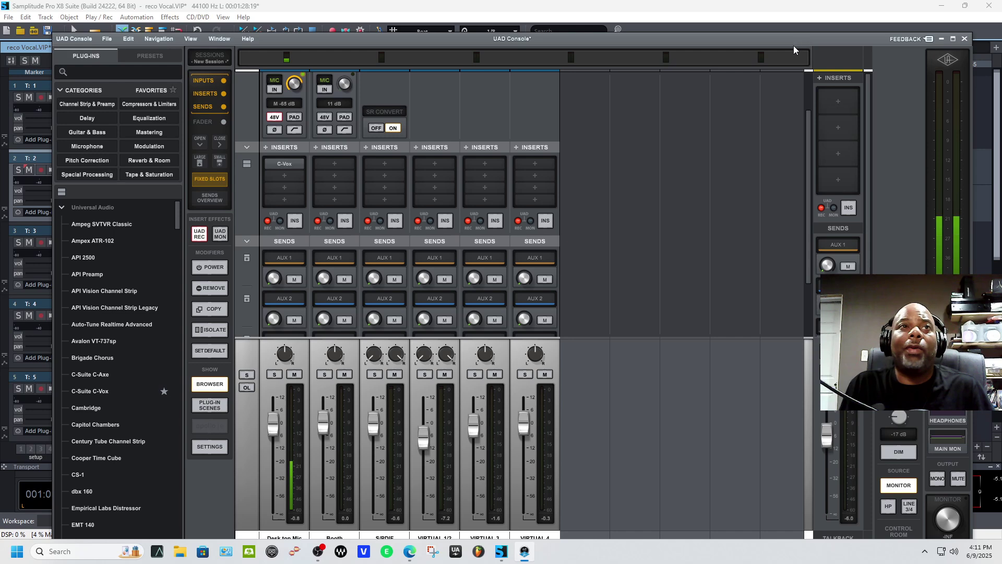
{"action": "left_click_drag", "start_coordinate": [795, 37], "coordinate": [792, 199]}
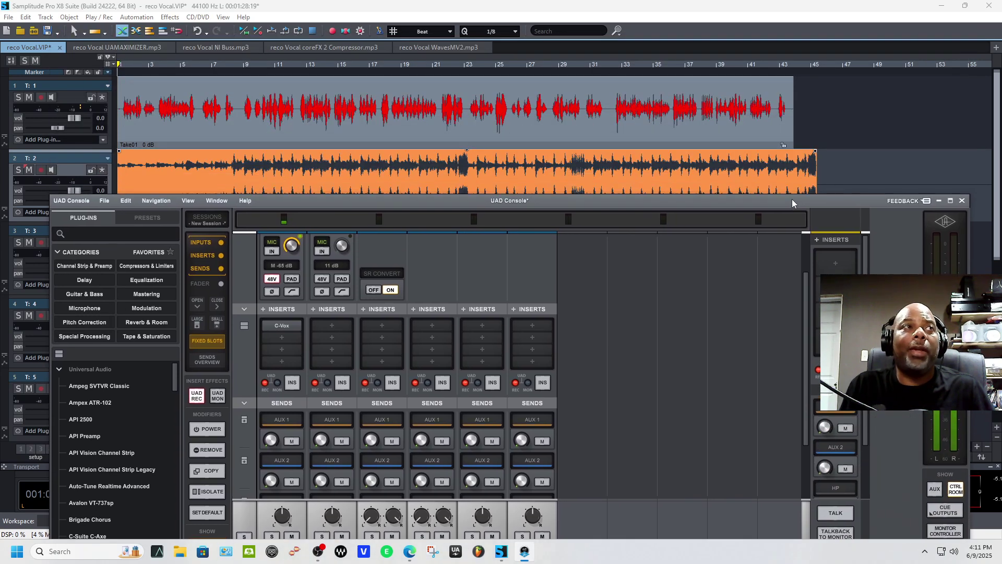
{"action": "left_click", "coordinate": [855, 178]}
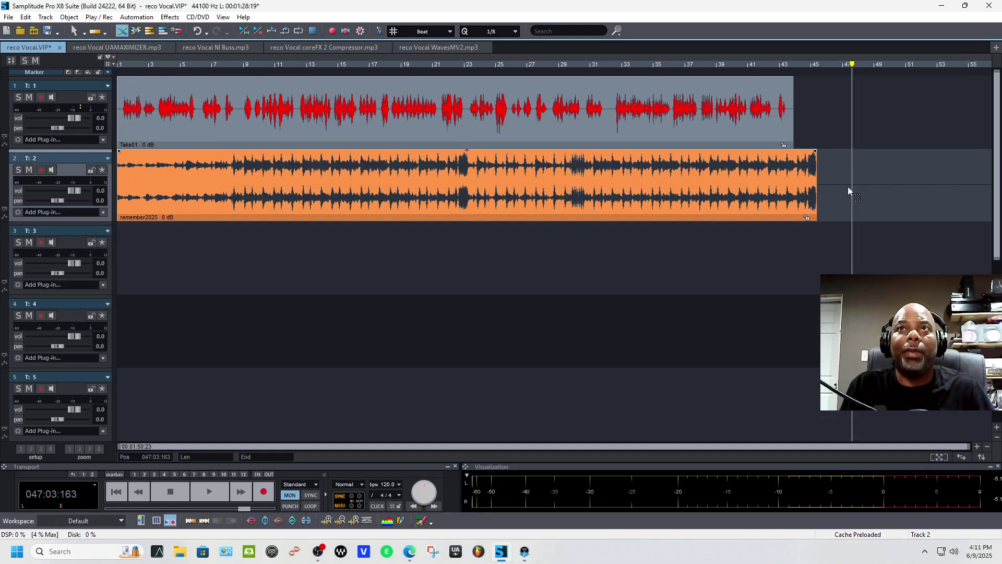
{"action": "left_click", "coordinate": [117, 491]}
{"action": "key", "text": "space"}
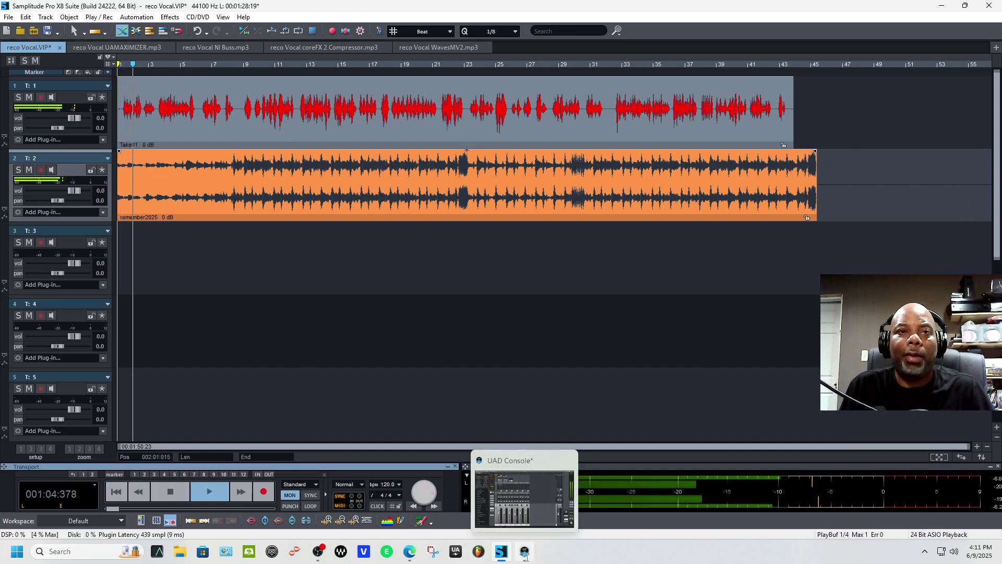
In UAD Console, lower the Virtual 1/2 fader to minimum, raise it to about -4.3 dB, and lower it to minimum again.
{"action": "left_click", "coordinate": [524, 552]}
{"action": "left_click_drag", "start_coordinate": [620, 201], "coordinate": [619, 33]}
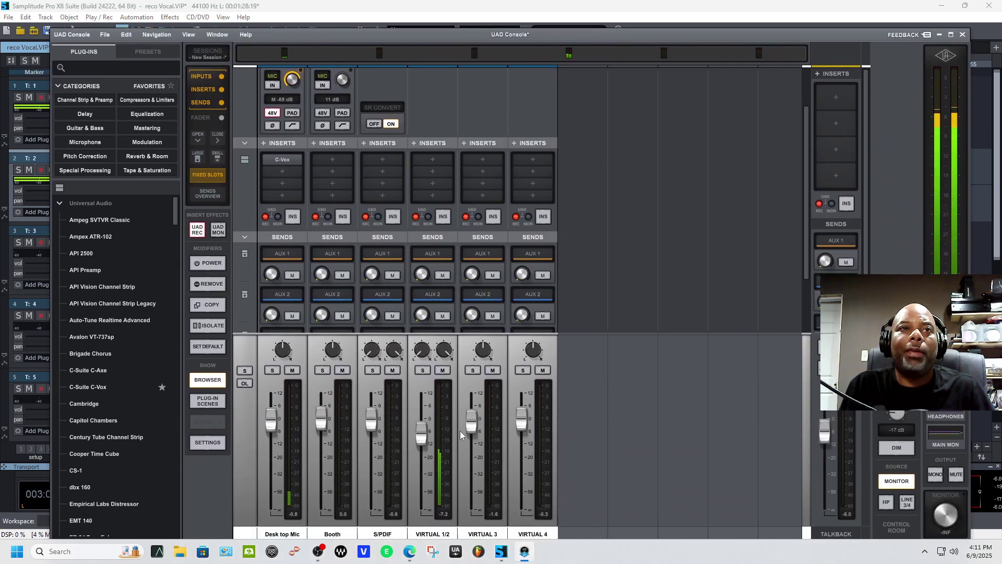
{"action": "left_click_drag", "start_coordinate": [421, 433], "coordinate": [424, 513]}
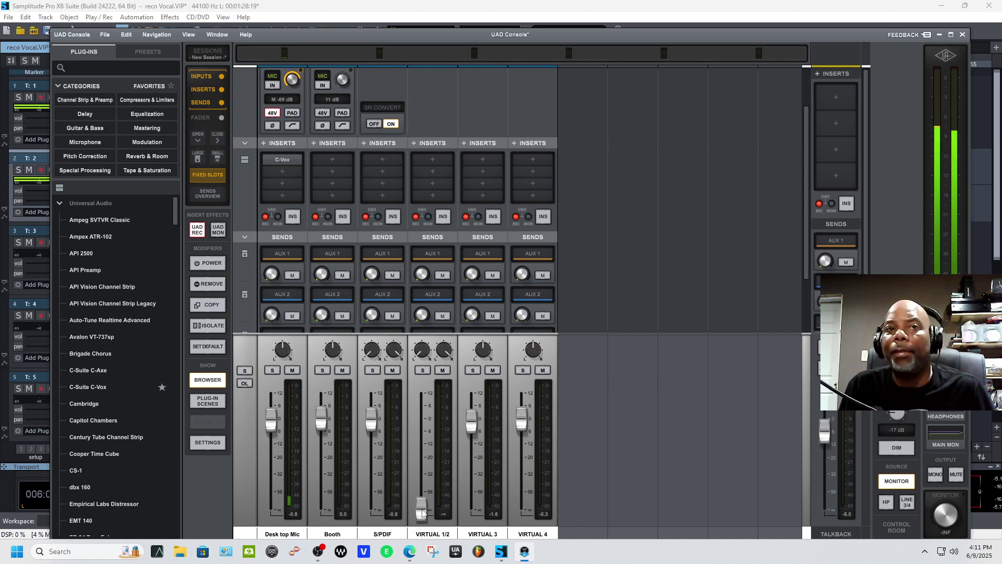
{"action": "left_click_drag", "start_coordinate": [424, 512], "coordinate": [422, 426]}
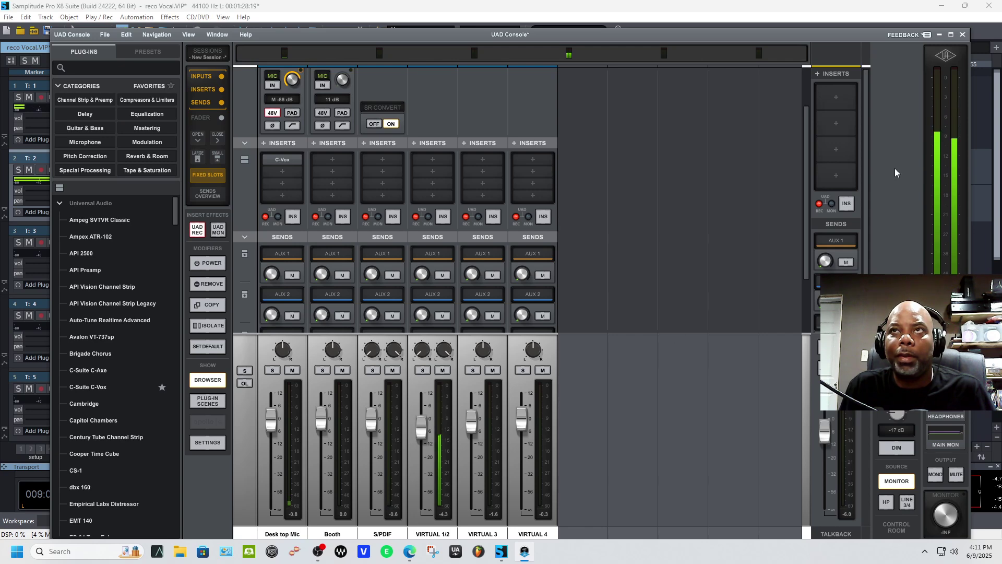
{"action": "left_click_drag", "start_coordinate": [422, 427], "coordinate": [422, 509]}
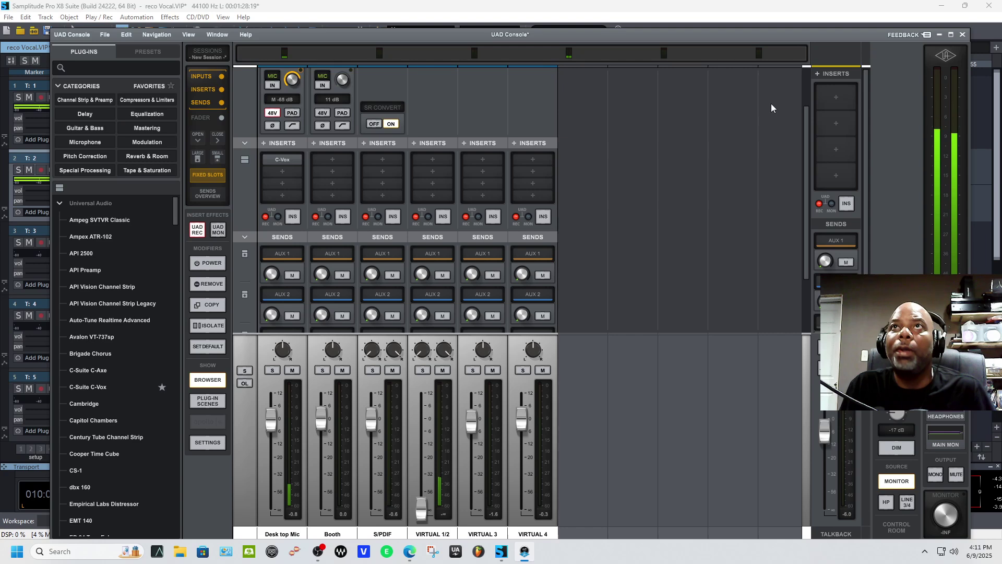
Minimize UAD Console and open Samplitude's mixer while the project plays.
{"action": "left_click", "coordinate": [940, 35]}
{"action": "key", "text": "m"}
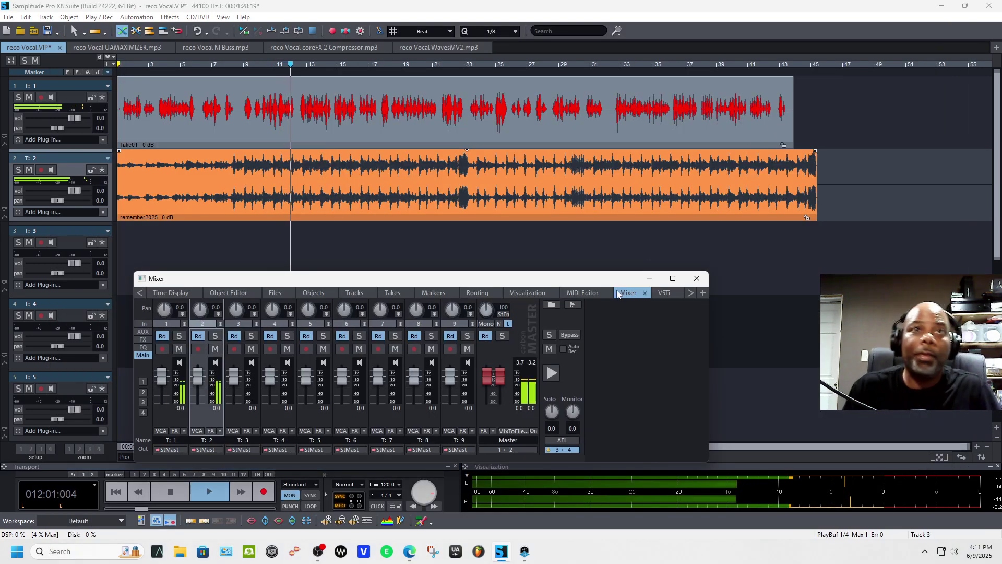
Maximize the mixer window and expand its EQ, AUX and plug-in sections to view the master plug-ins.
{"action": "left_click_drag", "start_coordinate": [594, 279], "coordinate": [625, 180]}
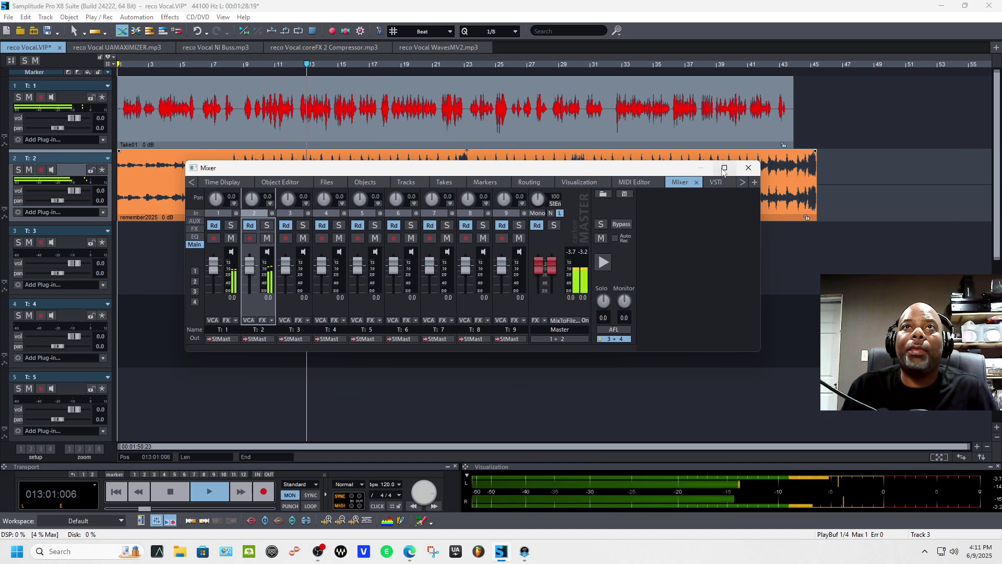
{"action": "left_click", "coordinate": [705, 179]}
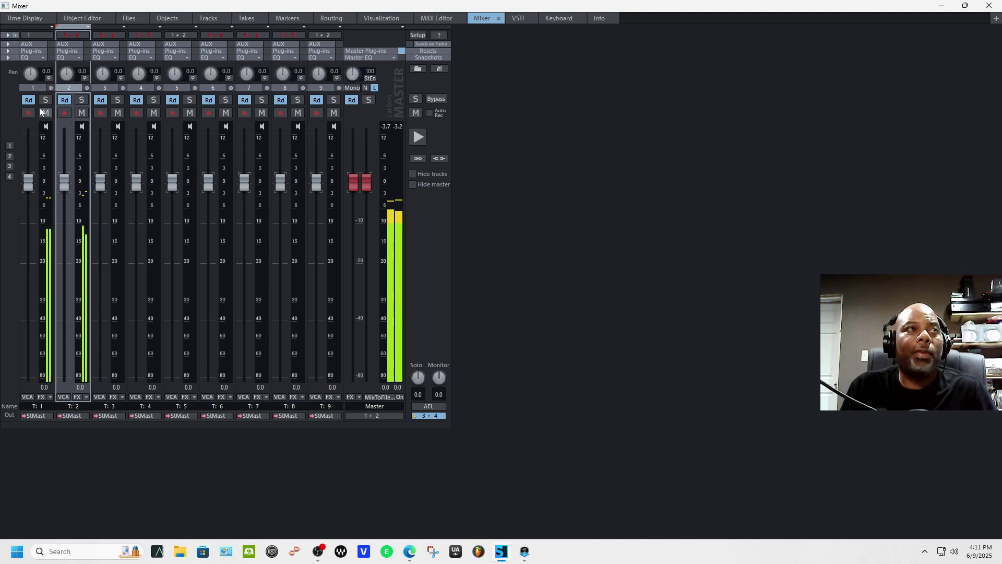
{"action": "left_click", "coordinate": [8, 58]}
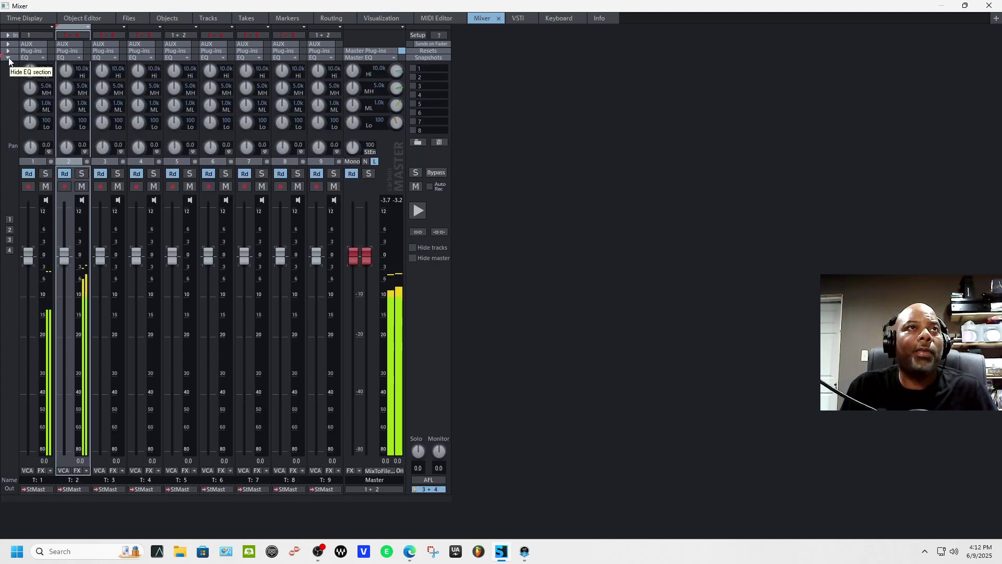
{"action": "left_click", "coordinate": [8, 44]}
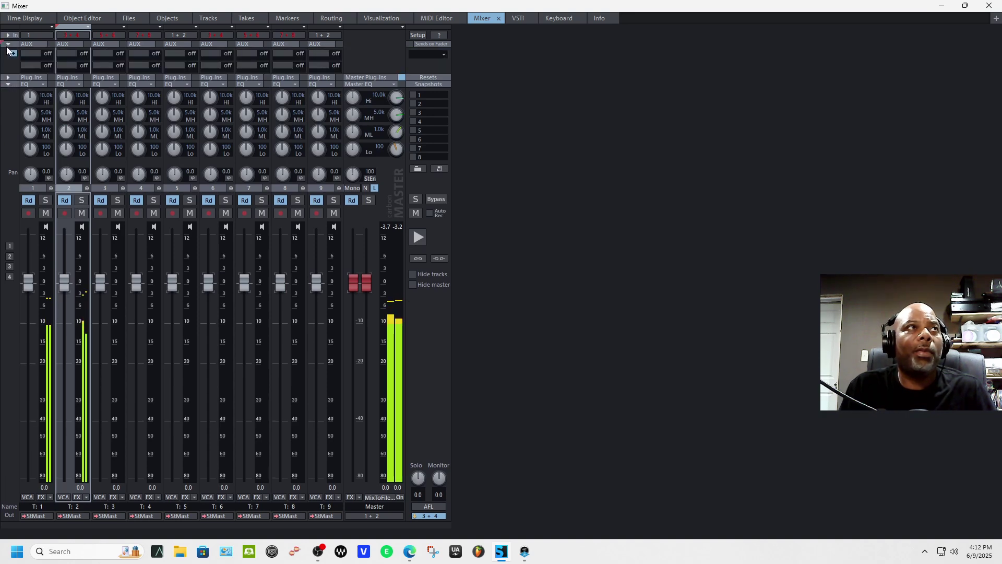
{"action": "left_click", "coordinate": [8, 77]}
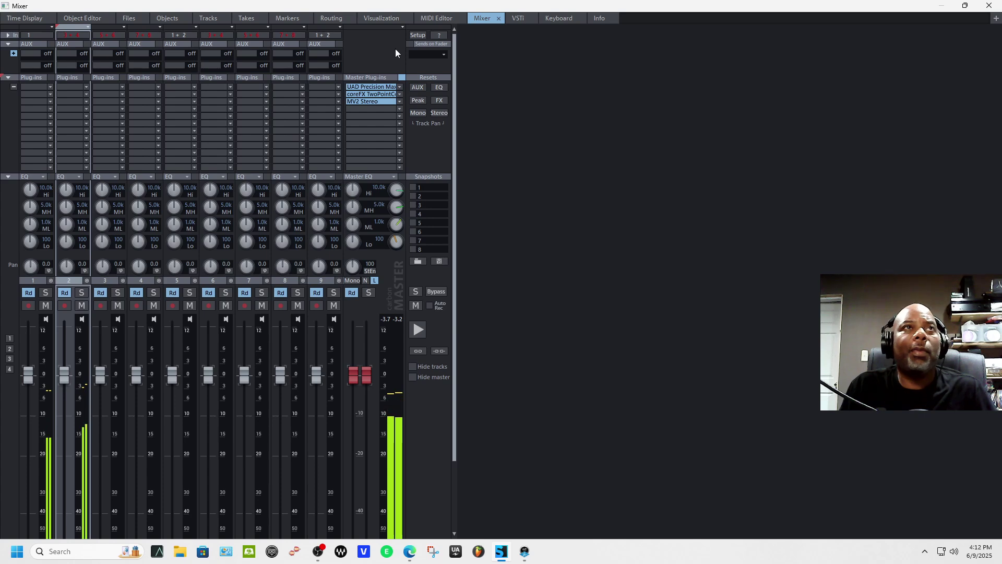
Restore the mixer to a floating window, enlarge and reposition it to show full-length faders, and stop playback.
{"action": "left_click_drag", "start_coordinate": [888, 4], "coordinate": [895, 33]}
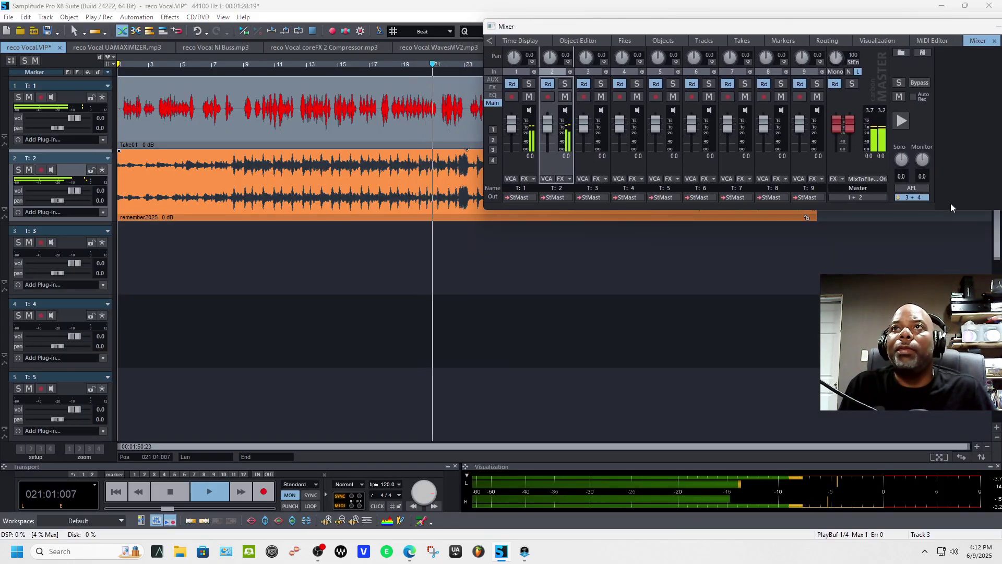
{"action": "left_click_drag", "start_coordinate": [951, 210], "coordinate": [948, 438]}
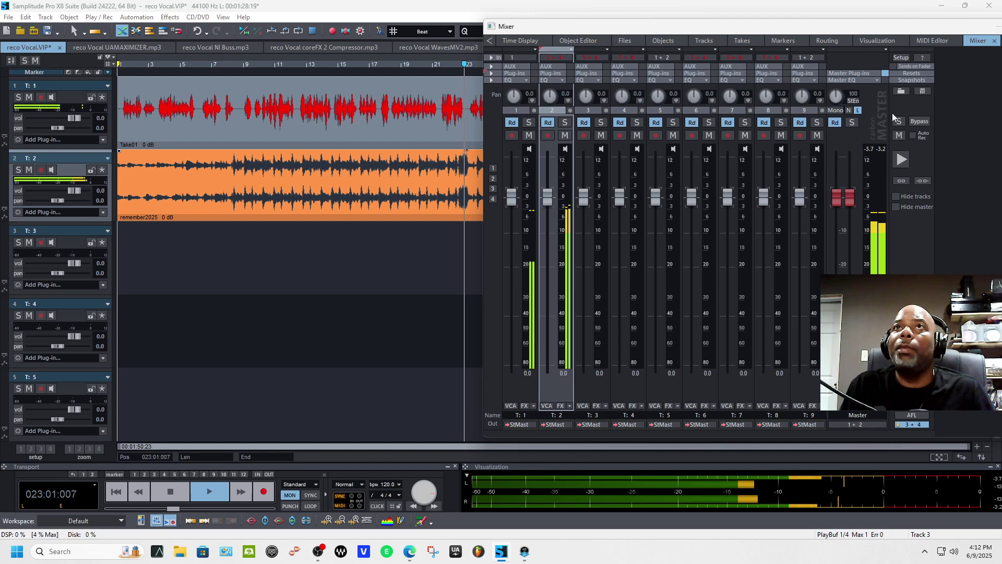
{"action": "left_click_drag", "start_coordinate": [862, 28], "coordinate": [741, 28]}
{"action": "left_click", "coordinate": [170, 492]}
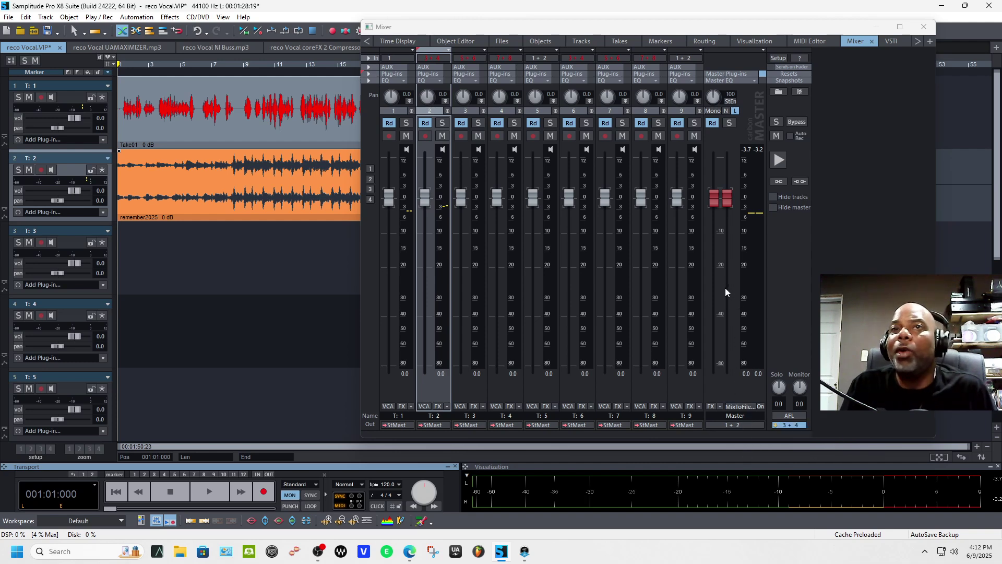
Check UAD Console briefly, return to Samplitude, and expand the mixer's plug-in slots with the window placed below the tracks.
{"action": "left_click", "coordinate": [530, 548]}
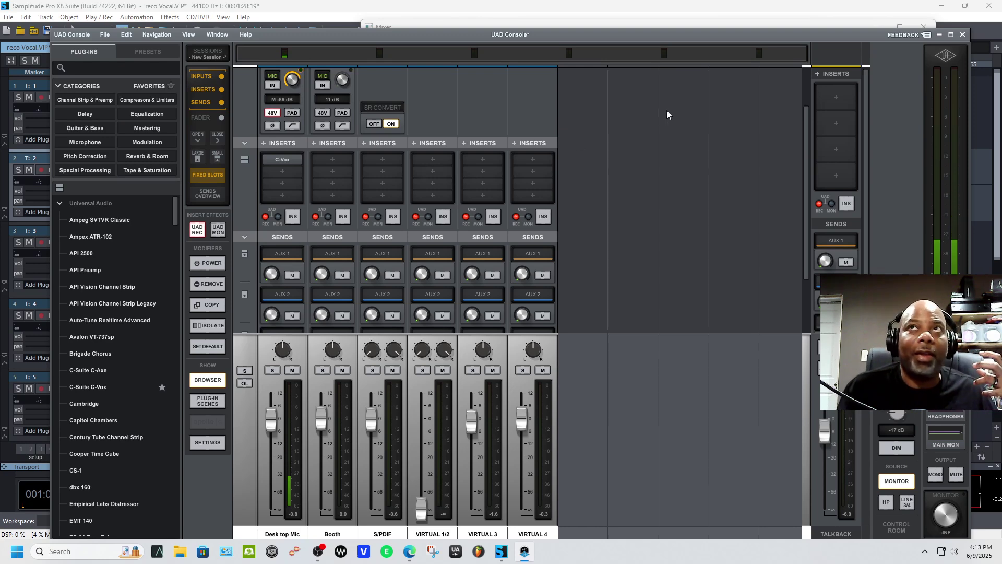
{"action": "left_click", "coordinate": [940, 35]}
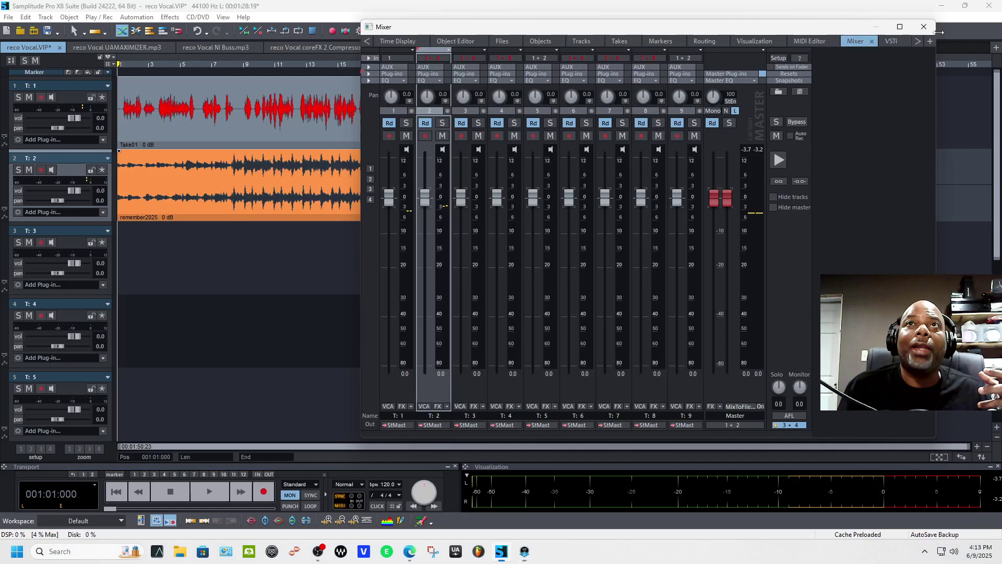
{"action": "left_click", "coordinate": [368, 74]}
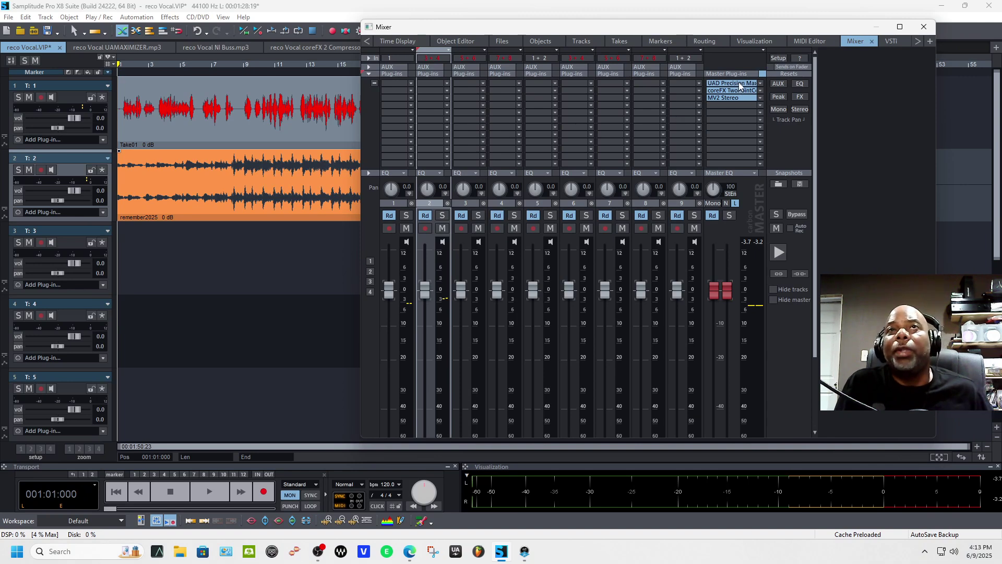
{"action": "left_click_drag", "start_coordinate": [688, 31], "coordinate": [575, 231]}
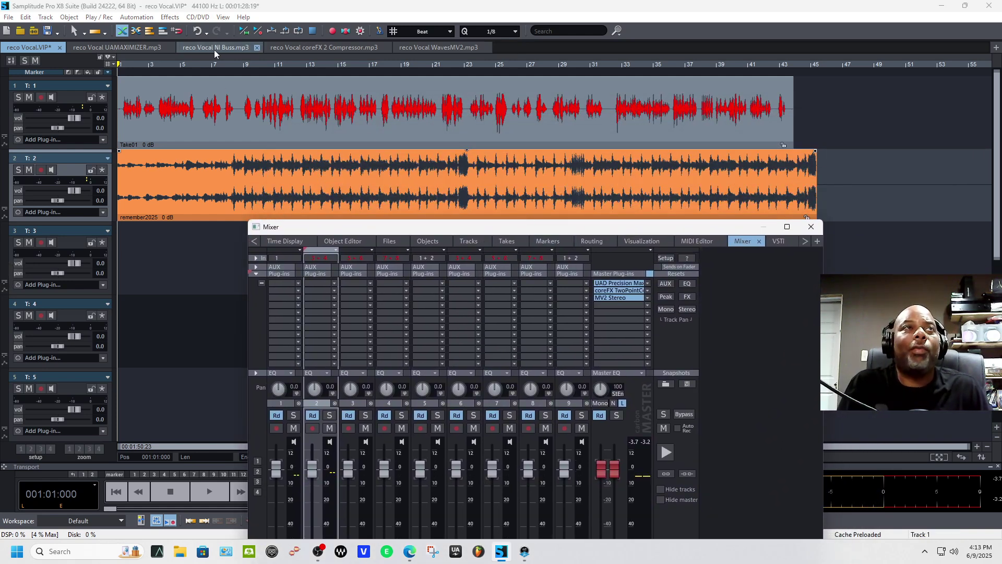
Open the reco Vocal UAMAXIMIZER.mp3 project and test its playback from the start.
{"action": "left_click", "coordinate": [134, 49]}
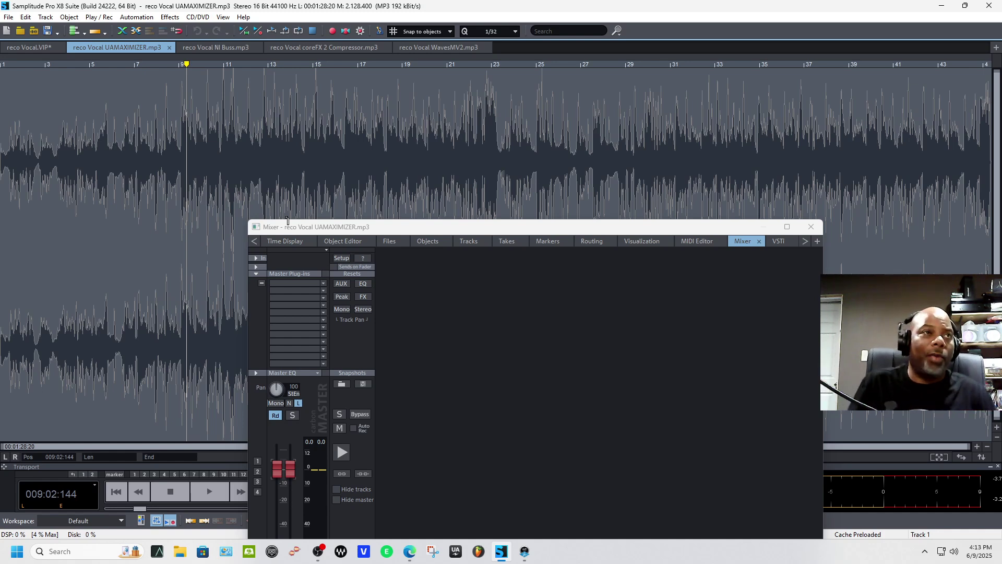
{"action": "left_click", "coordinate": [117, 494]}
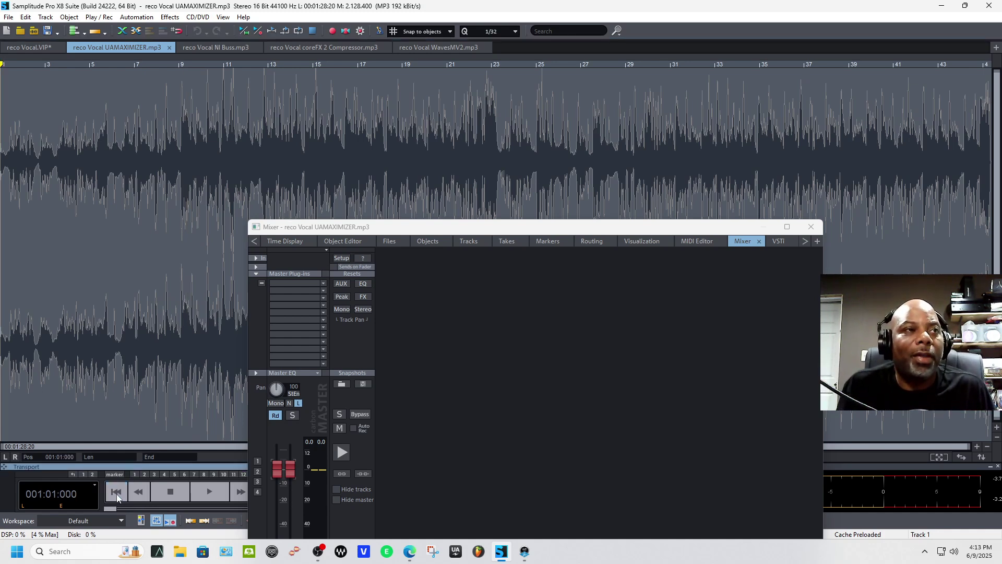
{"action": "key", "text": "space"}
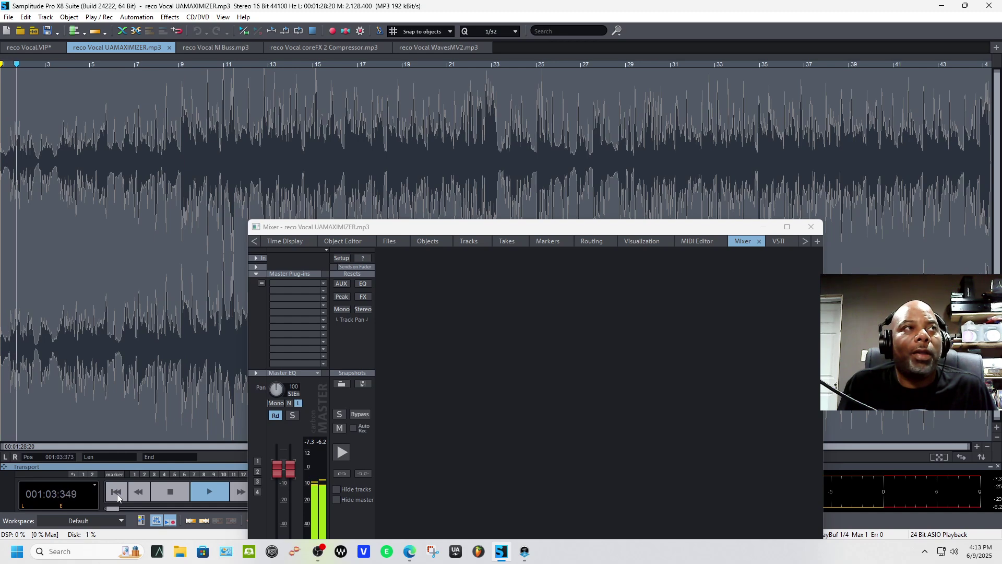
{"action": "key", "text": "space"}
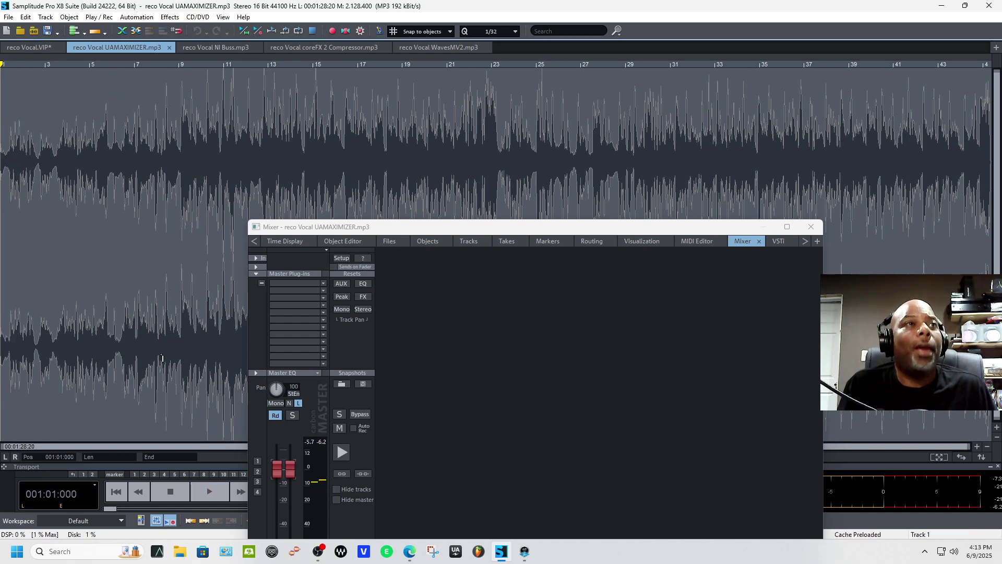
{"action": "key", "text": "space"}
{"action": "key", "text": "space"}
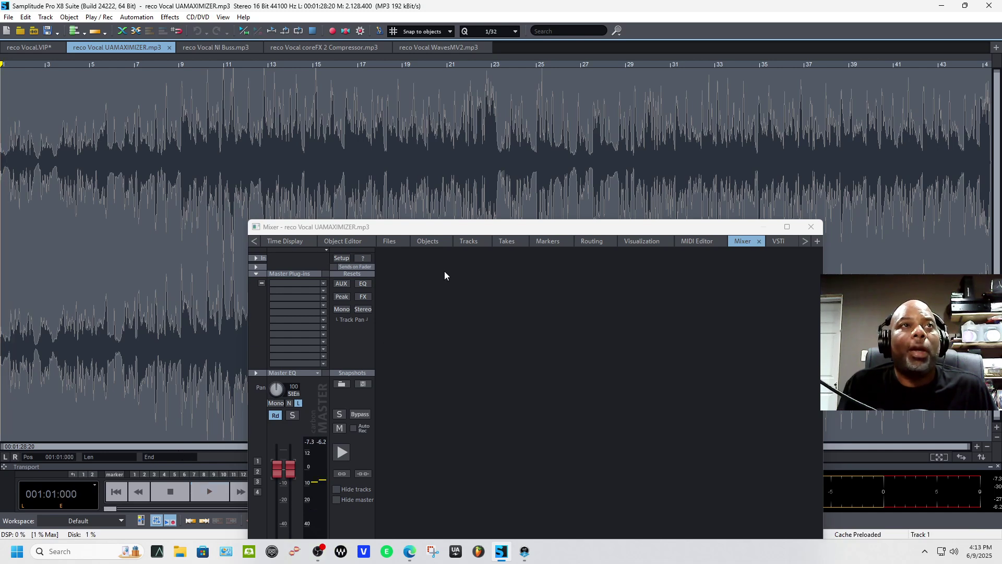
Try to assign the MP3 project's monitor bus to output 3+4, VIRTUAL 1+VIRTUAL 2, testing playback between attempts.
{"action": "left_click_drag", "start_coordinate": [465, 230], "coordinate": [466, 121]}
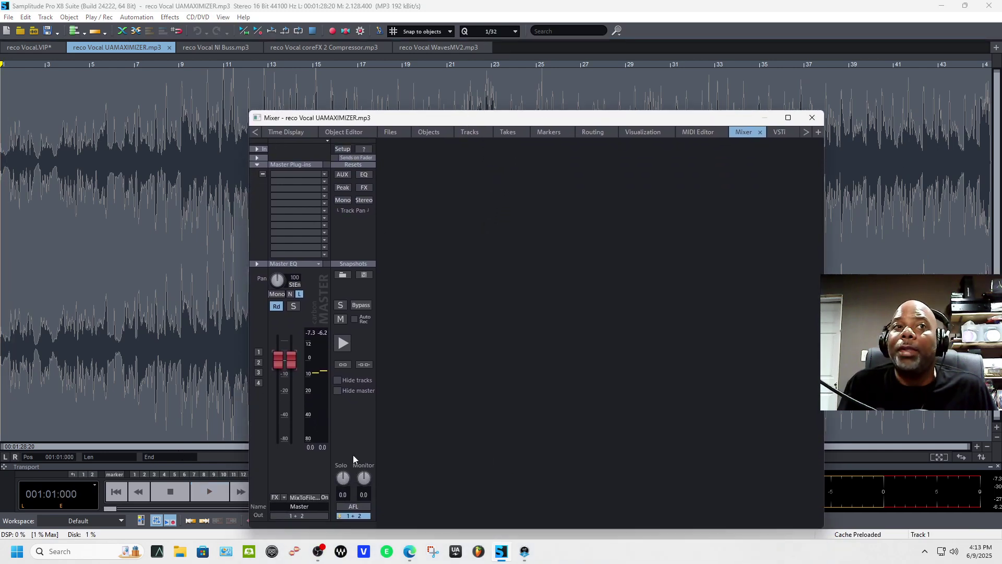
{"action": "left_click", "coordinate": [343, 515]}
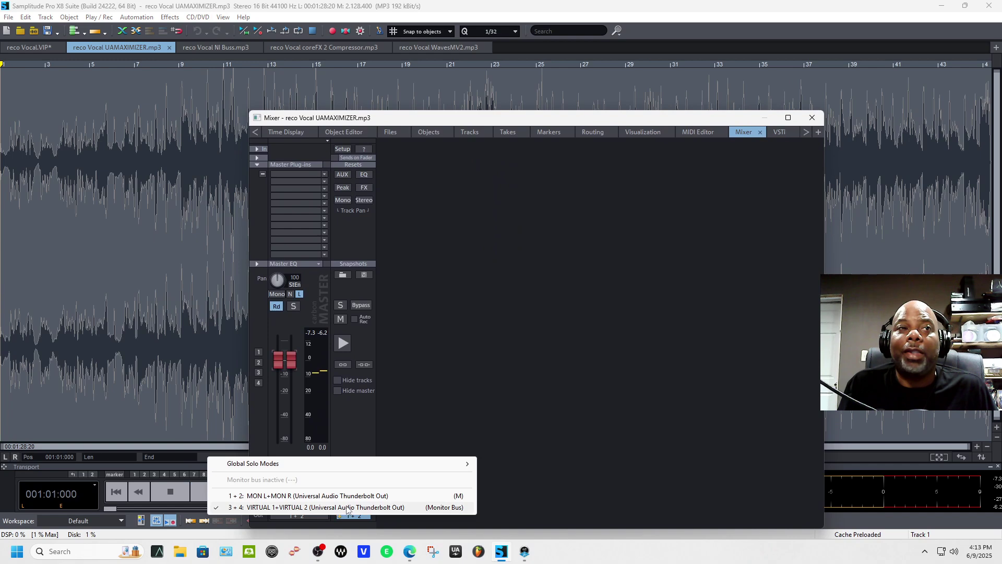
{"action": "left_click", "coordinate": [349, 507]}
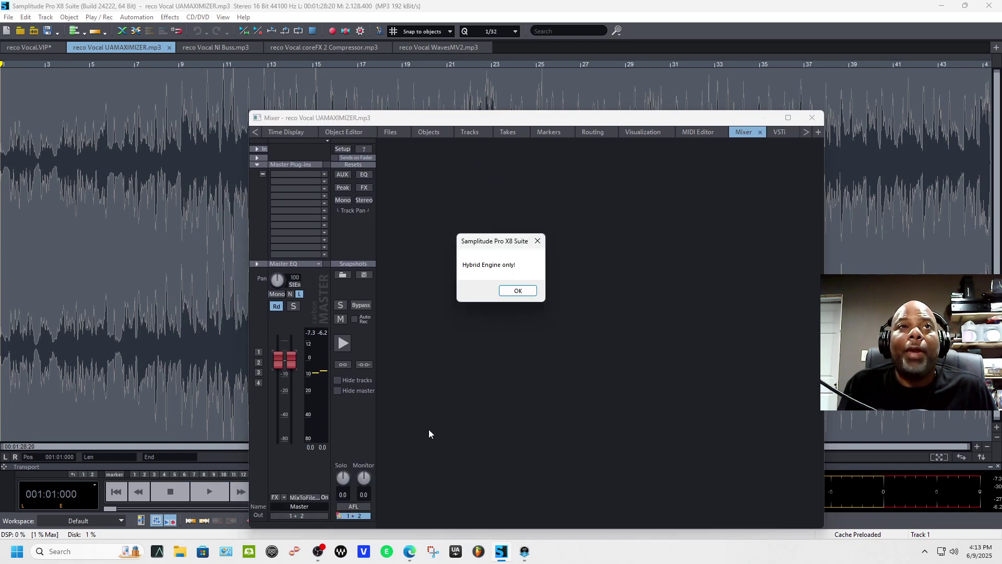
{"action": "left_click", "coordinate": [524, 291]}
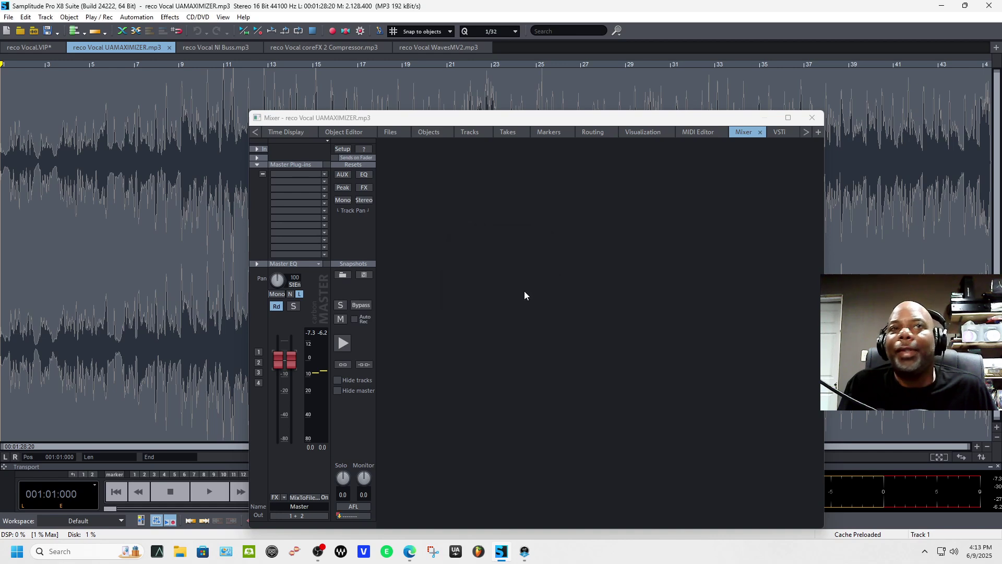
{"action": "key", "text": "space"}
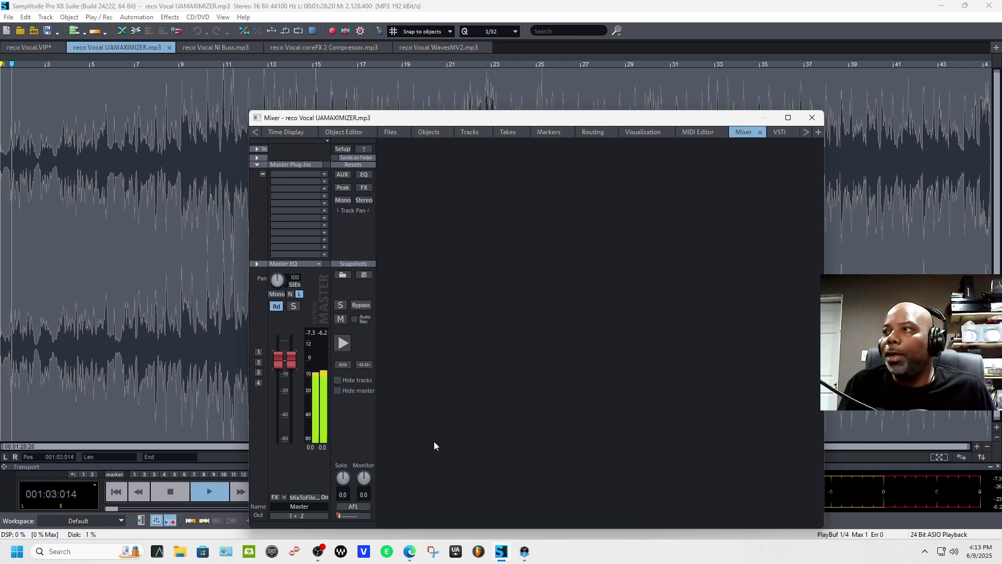
{"action": "key", "text": "space"}
{"action": "left_click", "coordinate": [352, 516]}
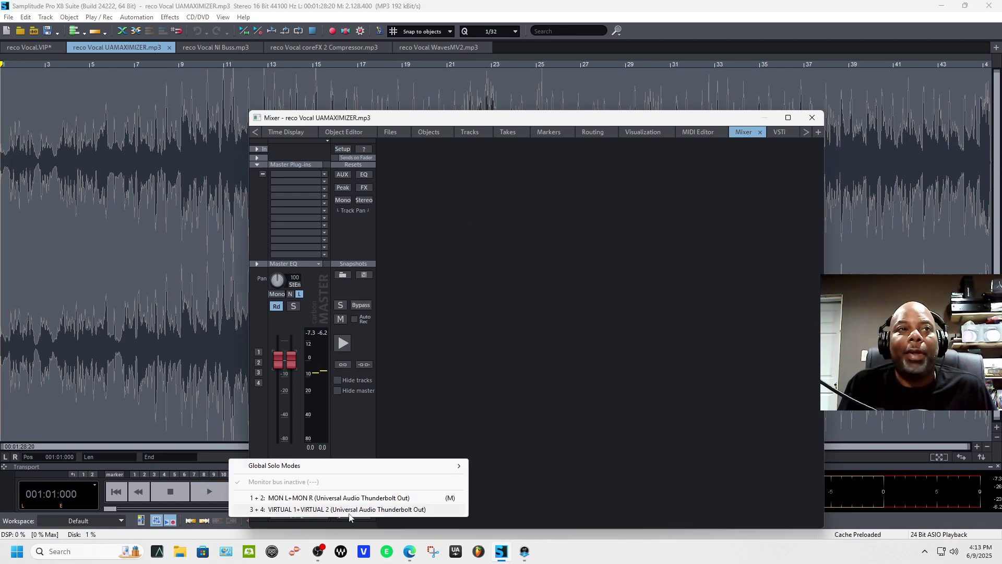
{"action": "left_click", "coordinate": [351, 510]}
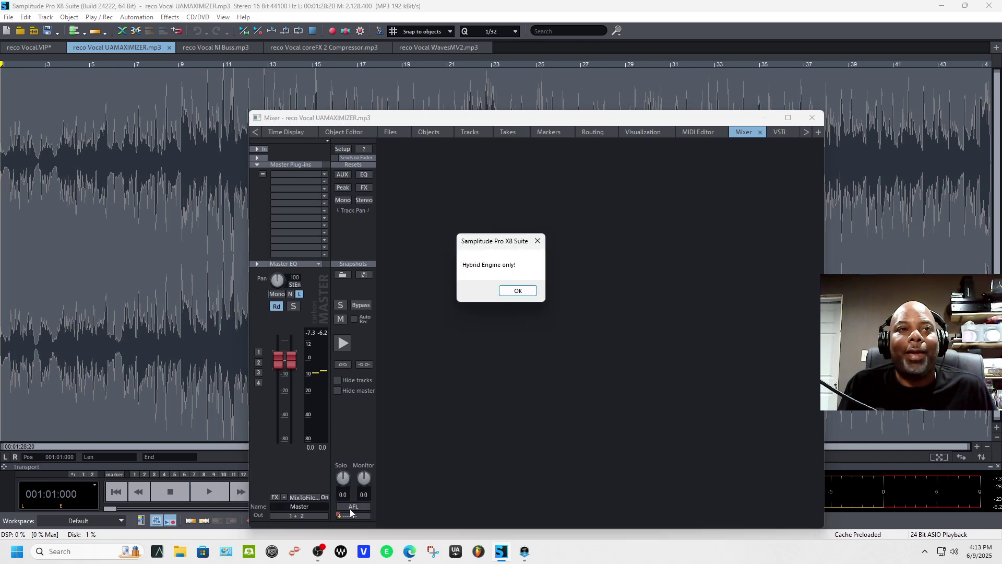
{"action": "left_click", "coordinate": [516, 293]}
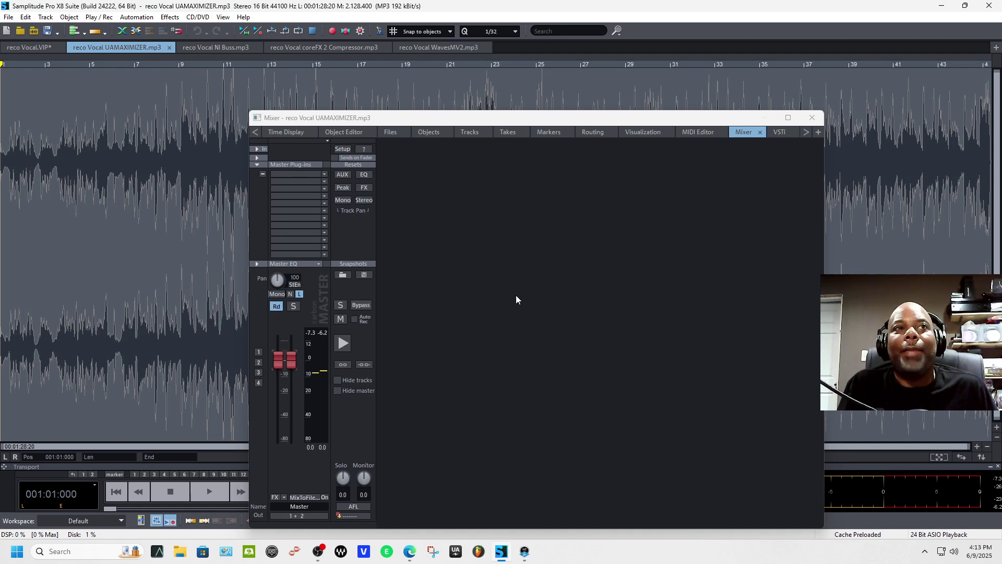
Route the MP3 project's master output to 3+4, VIRTUAL 1+VIRTUAL 2, and play the file to test it.
{"action": "left_click", "coordinate": [305, 517]}
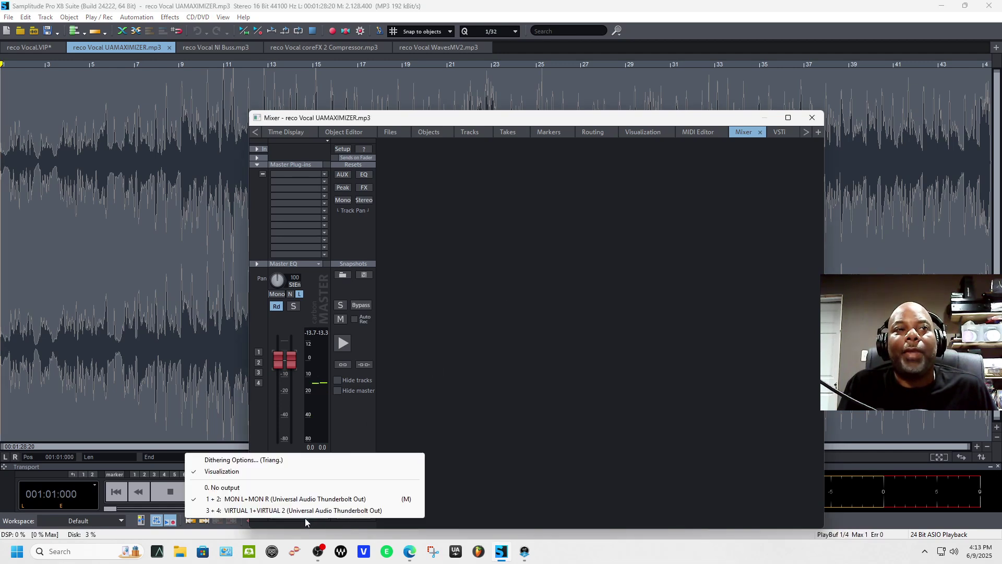
{"action": "left_click", "coordinate": [303, 510]}
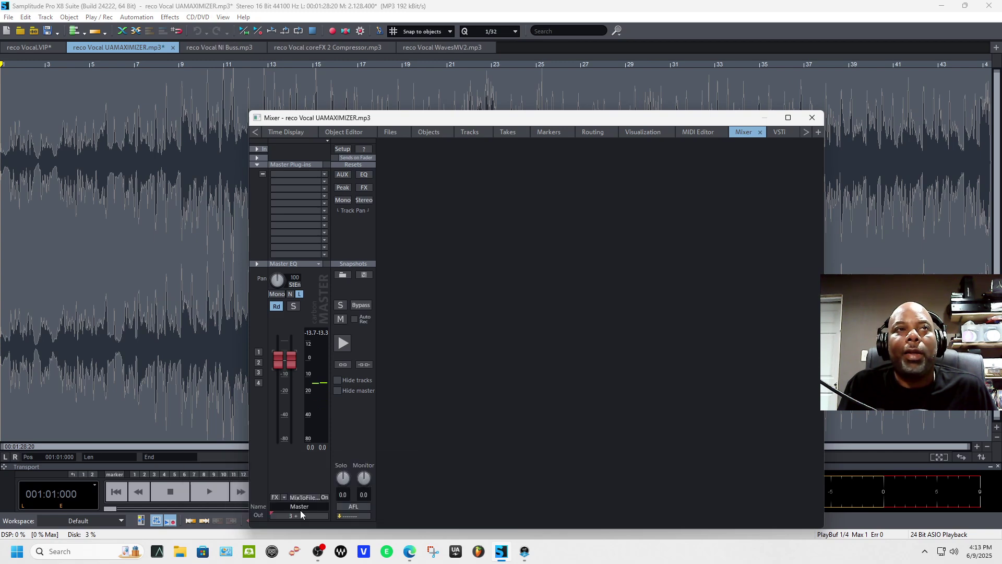
{"action": "key", "text": "space"}
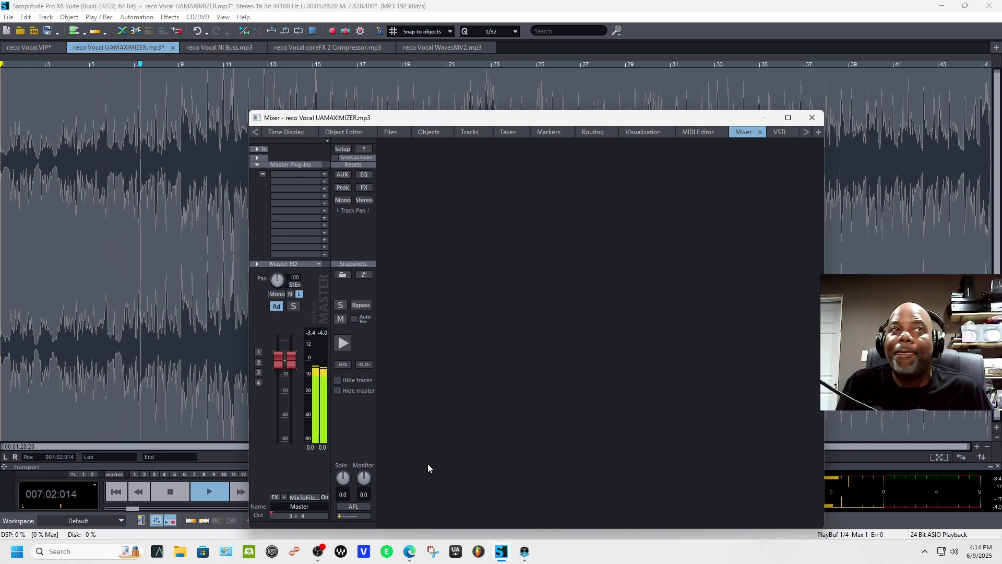
{"action": "left_click", "coordinate": [183, 496]}
Set the master output back to 1+2, MON L+MON R, test playback briefly, and close the mixer.
{"action": "left_click", "coordinate": [312, 515]}
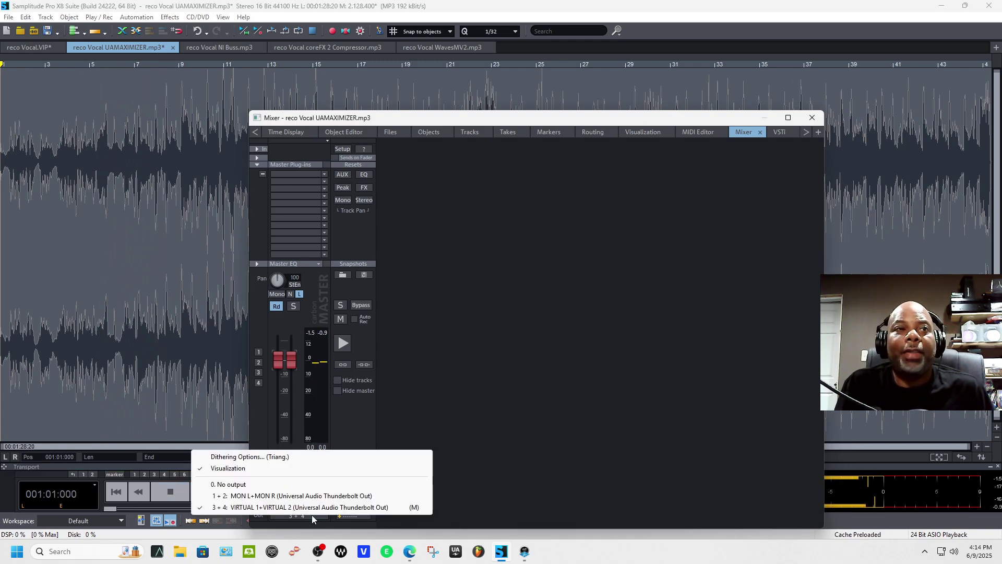
{"action": "left_click", "coordinate": [306, 496]}
{"action": "key", "text": "space"}
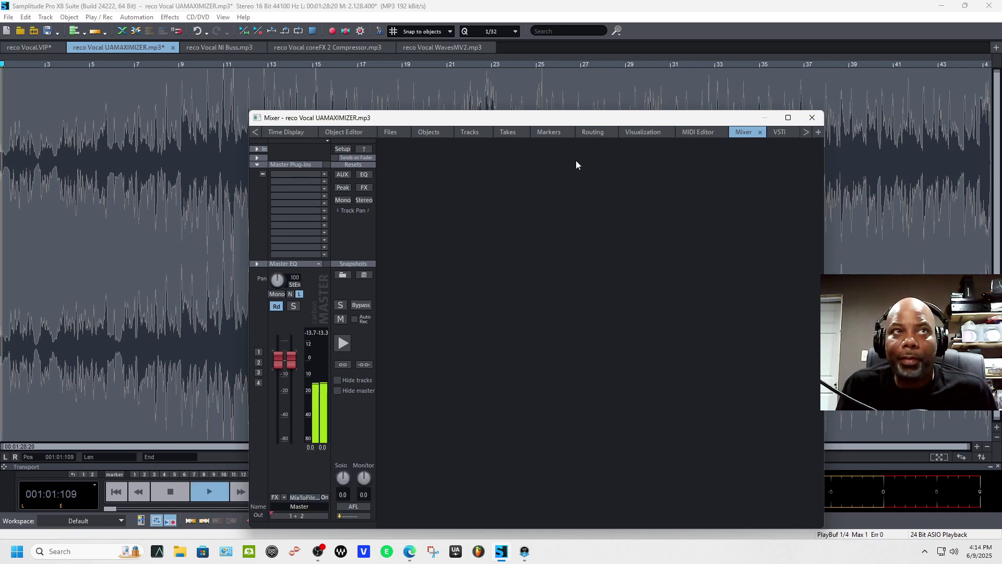
{"action": "key", "text": "space"}
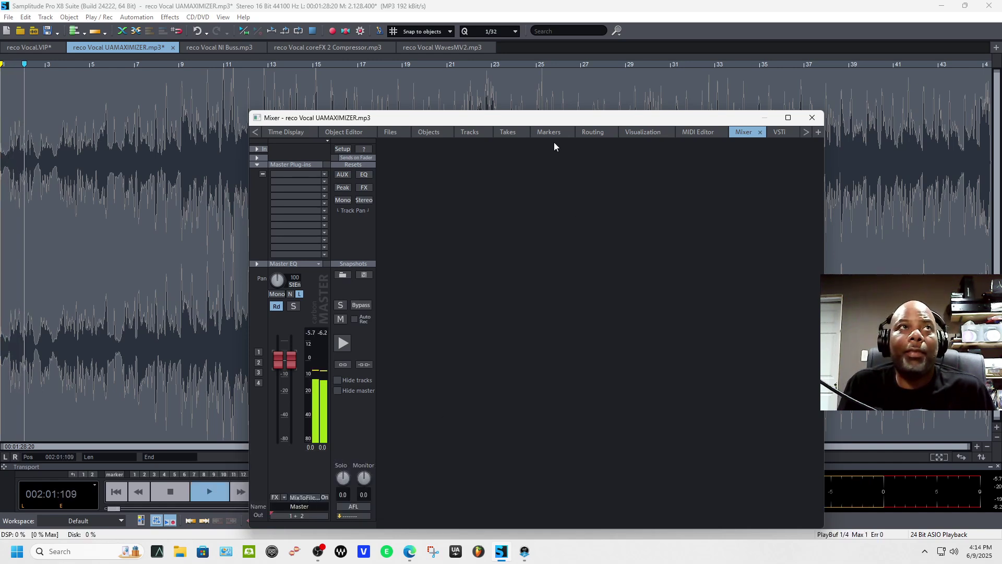
{"action": "left_click", "coordinate": [813, 118]}
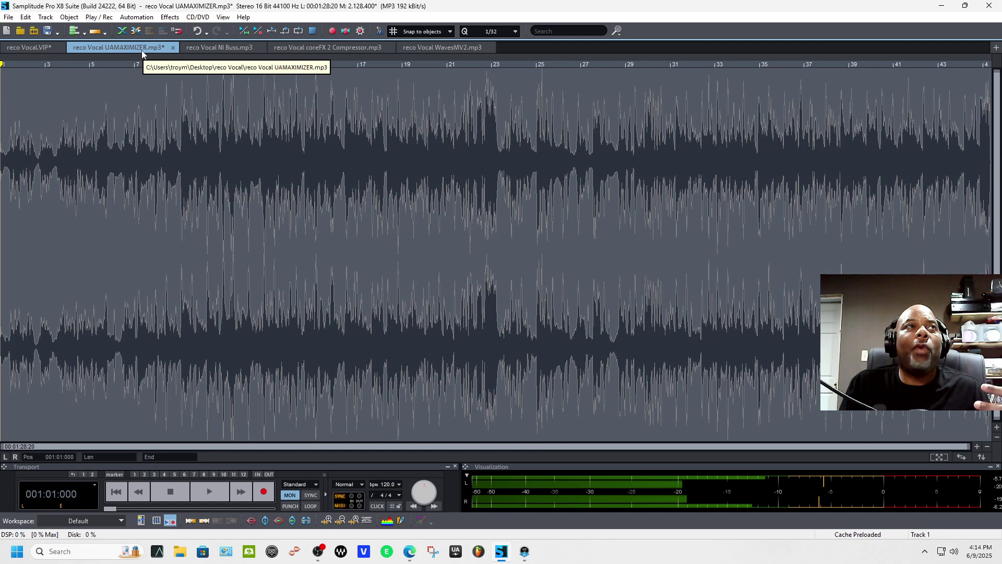
Return to the reco Vocal.VIP project, reopen its mixer, and open the master's UAD Precision Maximizer plug-in over the channel strips.
{"action": "left_click", "coordinate": [37, 49]}
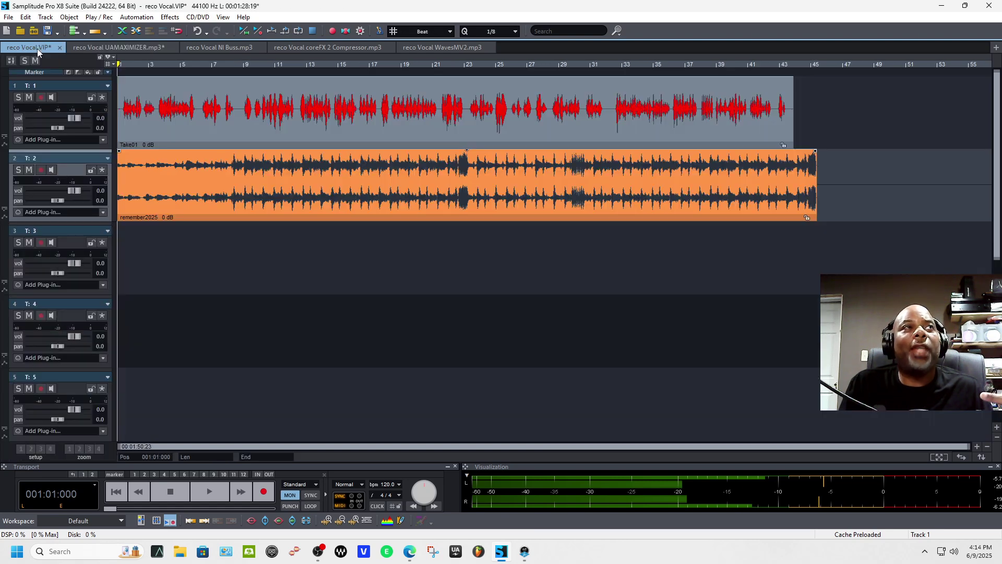
{"action": "key", "text": "m"}
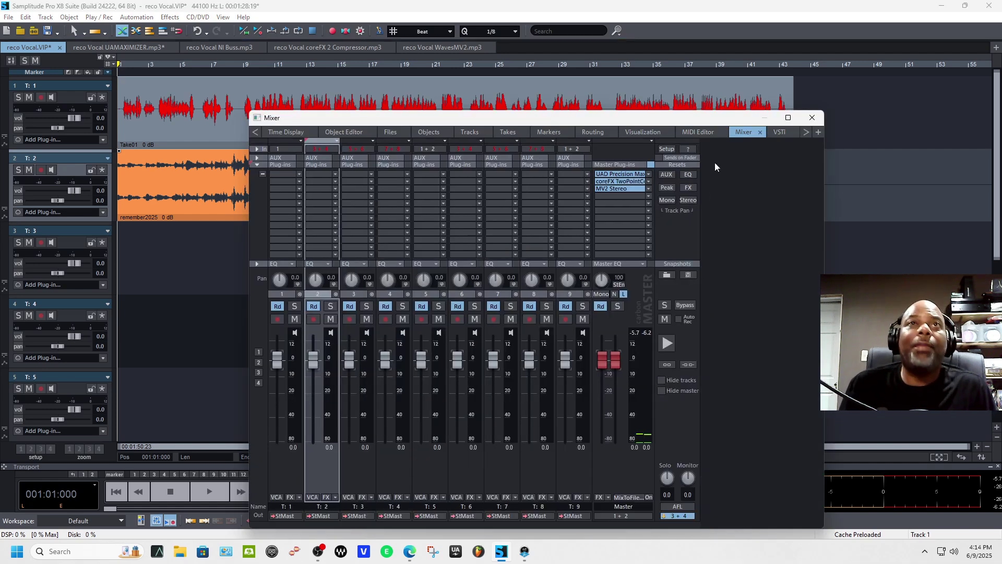
{"action": "double_click", "coordinate": [626, 175]}
{"action": "left_click_drag", "start_coordinate": [681, 291], "coordinate": [447, 234]}
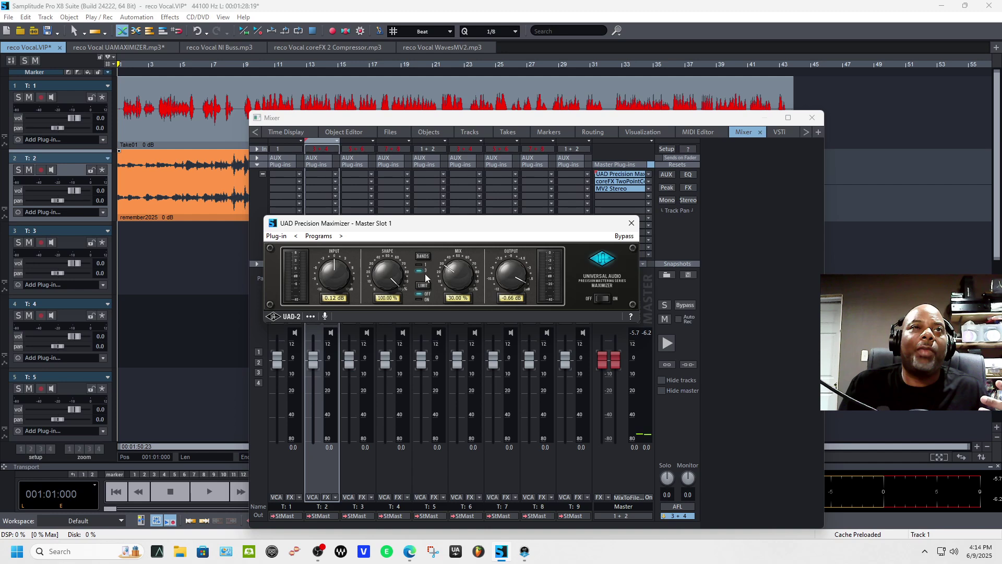
Close the Precision Maximizer and the mixer, and view the reco Vocal UAMAXIMIZER.mp3 and reco Vocal NI Buss.mp3 waveforms.
{"action": "left_click", "coordinate": [426, 296]}
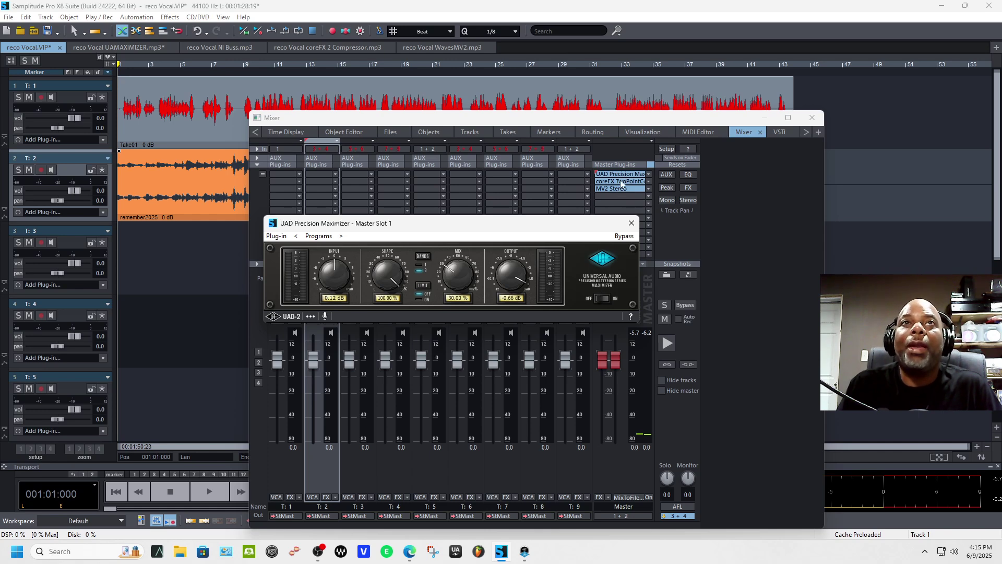
{"action": "left_click", "coordinate": [630, 224]}
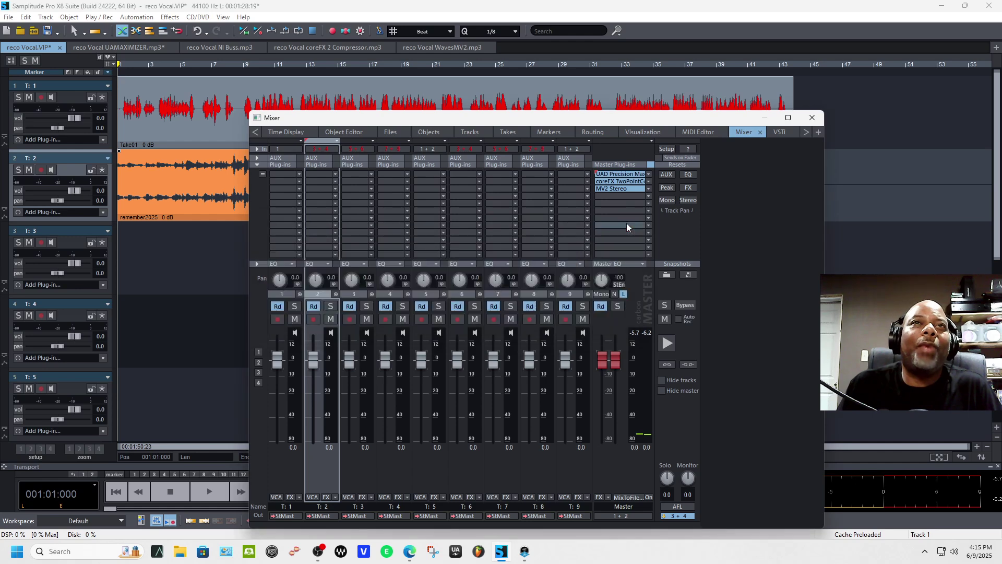
{"action": "left_click", "coordinate": [130, 47]}
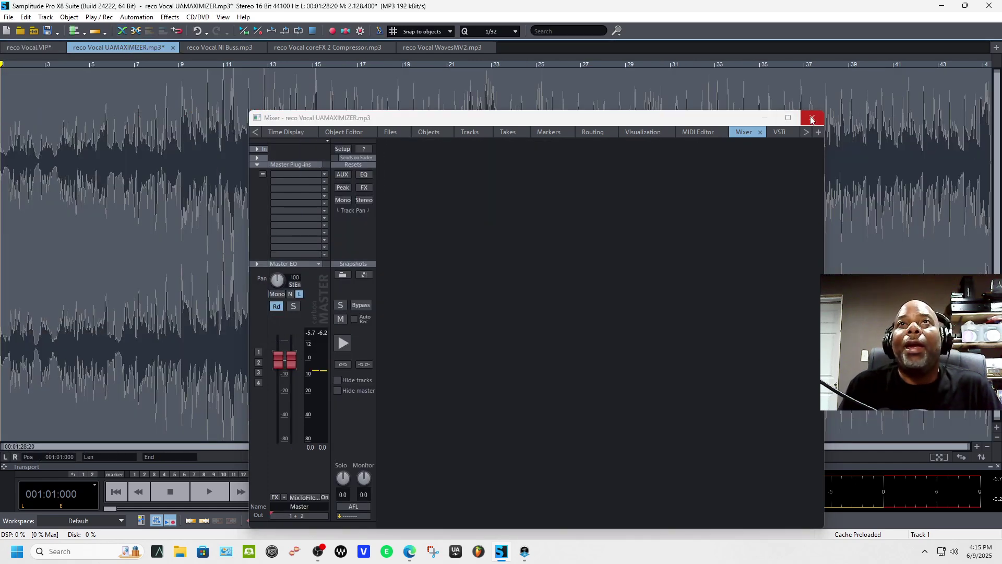
{"action": "left_click", "coordinate": [812, 118]}
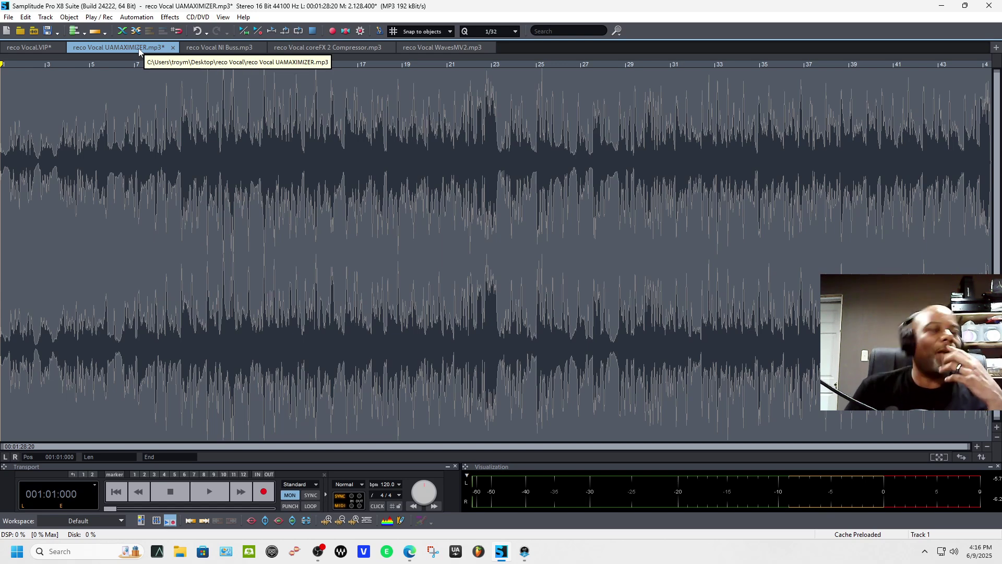
{"action": "left_click", "coordinate": [209, 48]}
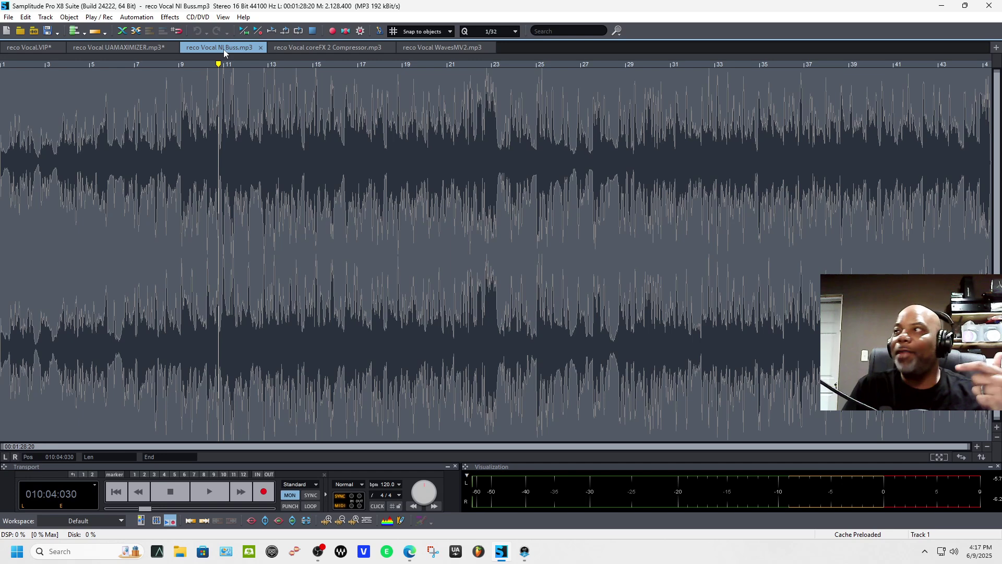
In reco Vocal.VIP, insert the recently used Solid Bus Comp into master plug-in slot 4, inspect its controls, and close its window.
{"action": "left_click", "coordinate": [41, 49]}
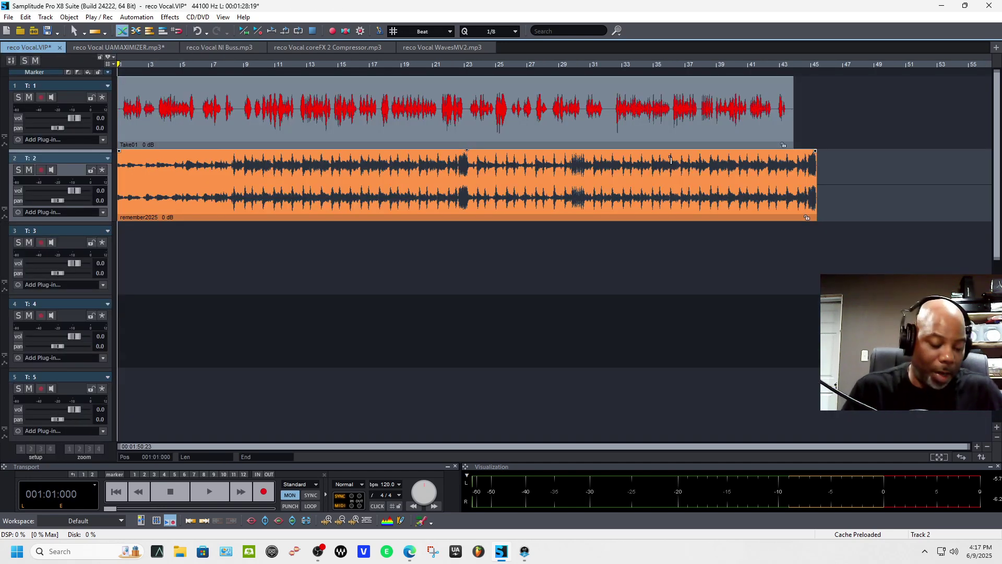
{"action": "key", "text": "m"}
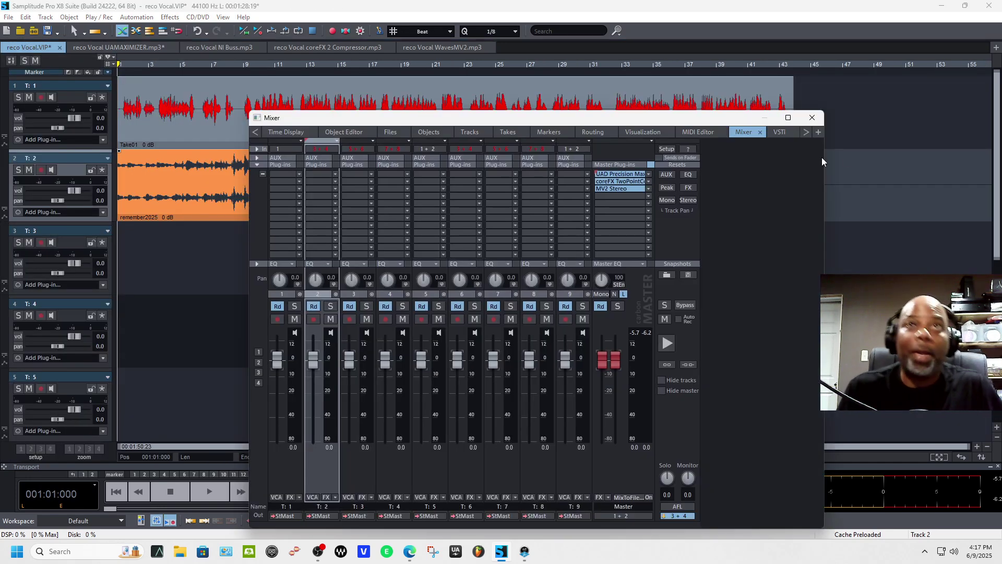
{"action": "right_click", "coordinate": [645, 197]}
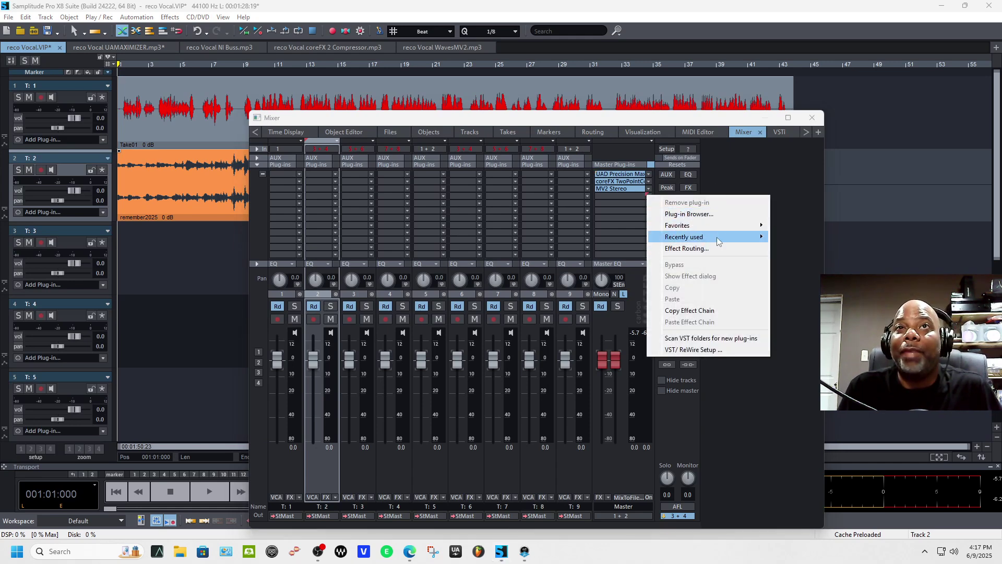
{"action": "mouse_move", "coordinate": [723, 240]}
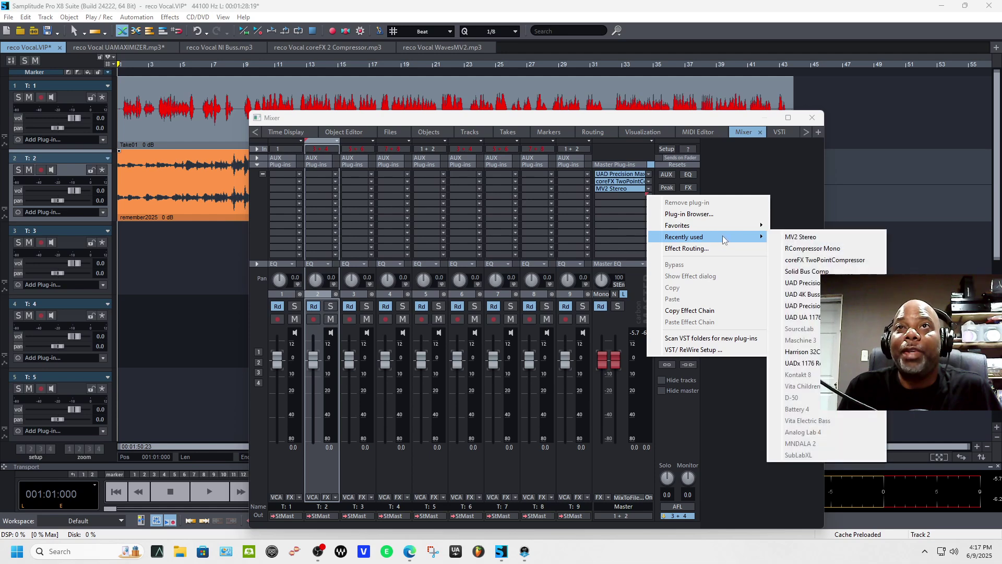
{"action": "left_click", "coordinate": [809, 274]}
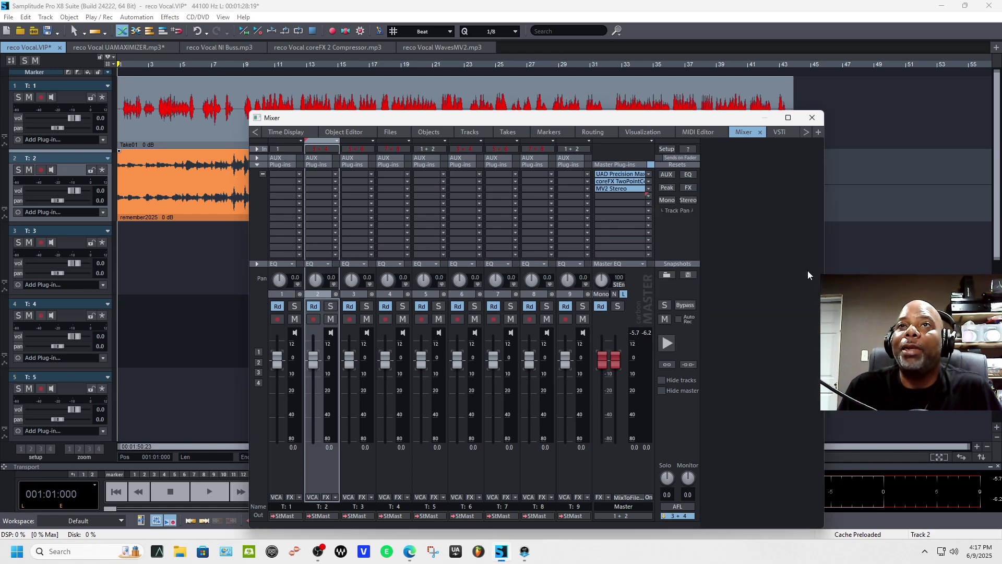
{"action": "left_click_drag", "start_coordinate": [861, 252], "coordinate": [379, 253]}
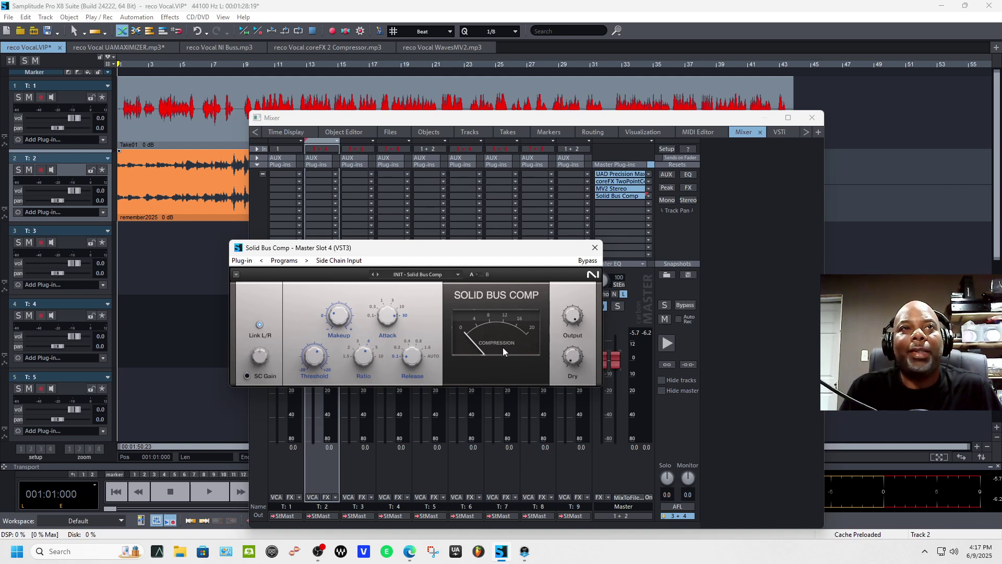
{"action": "mouse_move", "coordinate": [334, 343]}
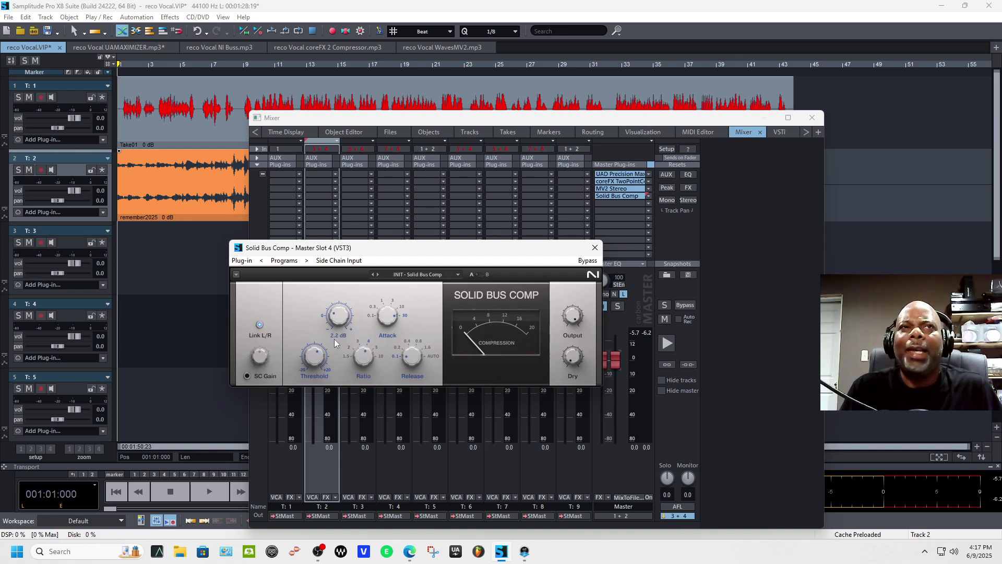
{"action": "left_click", "coordinate": [600, 245]}
Examine the reco Vocal NI Buss.mp3 waveform without the mixer, and bring up the reco Vocal coreFX 2 Compressor.mp3 waveform.
{"action": "left_click", "coordinate": [233, 49]}
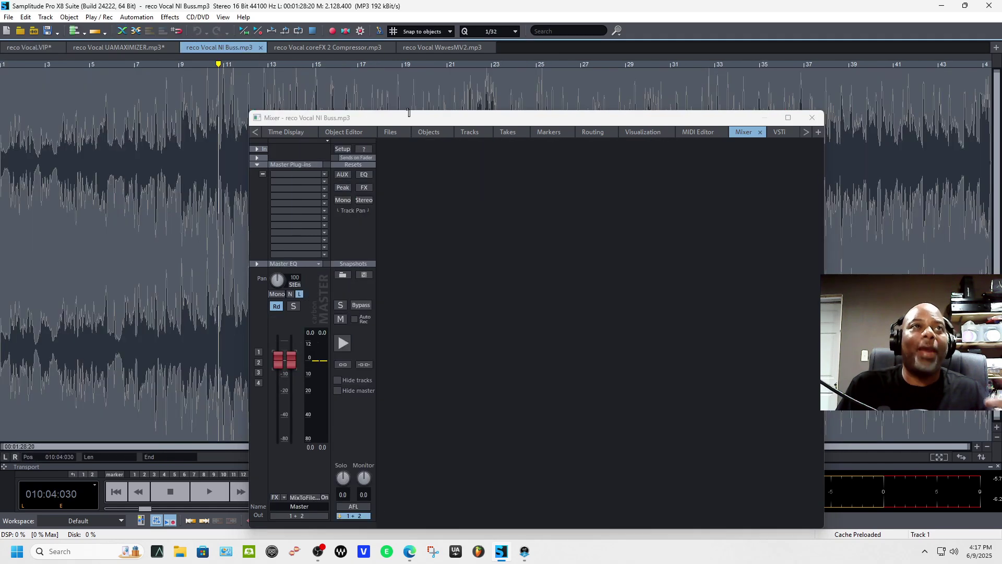
{"action": "left_click", "coordinate": [813, 118]}
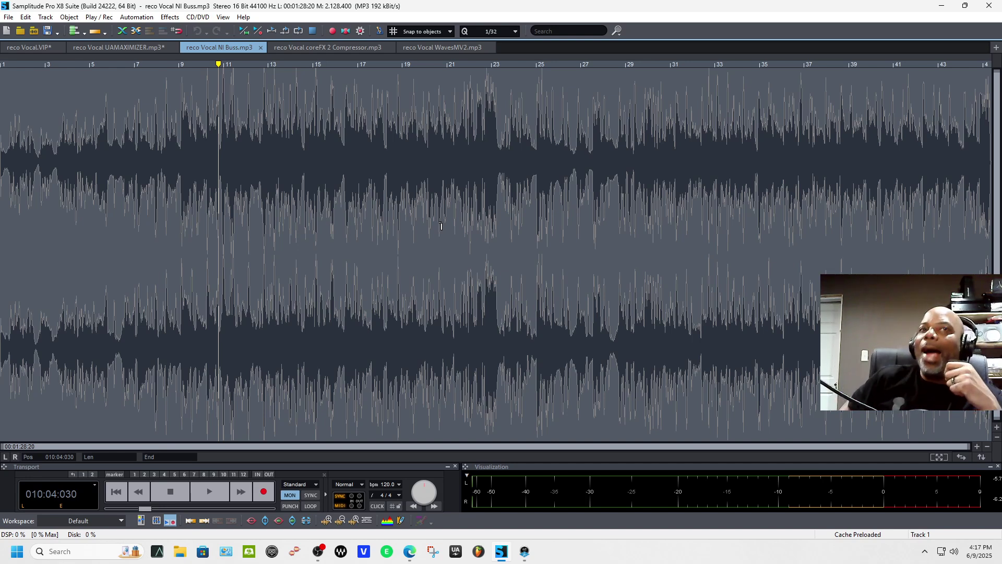
{"action": "left_click", "coordinate": [328, 48]}
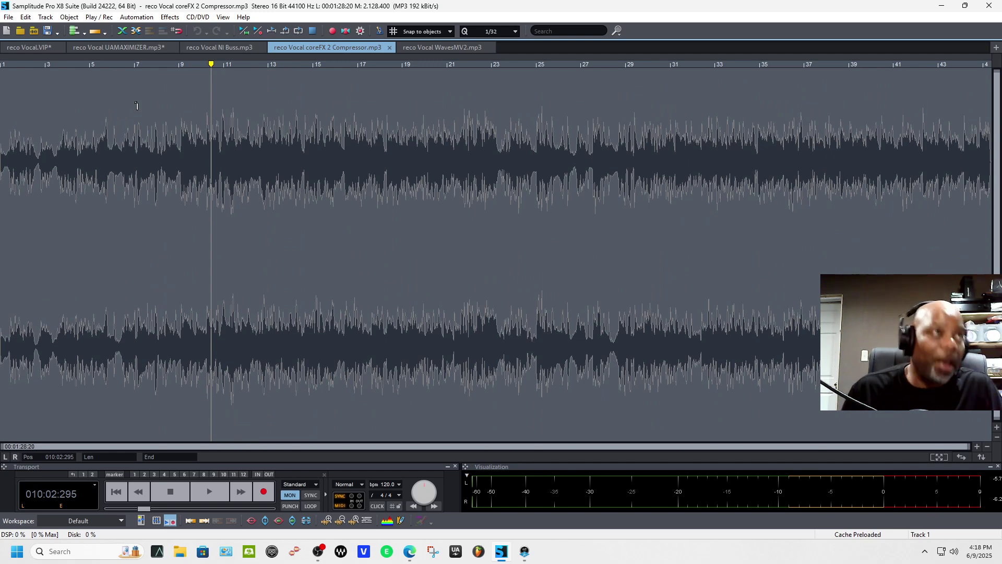
Open the master's coreFX TwoPointCompressor in the reco Vocal.VIP mixer, move its window clear to examine its settings, and close it.
{"action": "key", "text": "m"}
{"action": "left_click", "coordinate": [48, 49]}
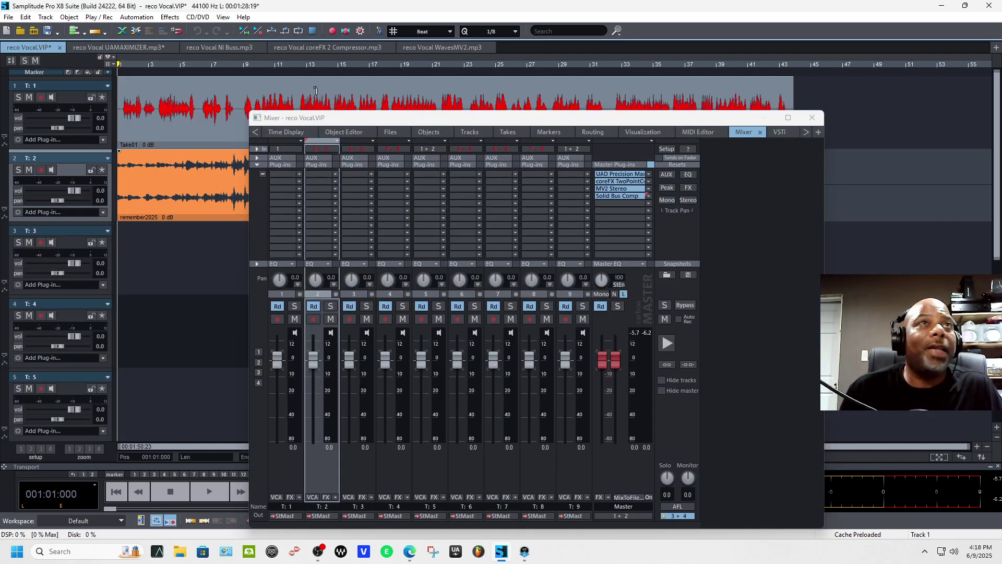
{"action": "double_click", "coordinate": [634, 182]}
{"action": "left_click_drag", "start_coordinate": [637, 238], "coordinate": [460, 108]}
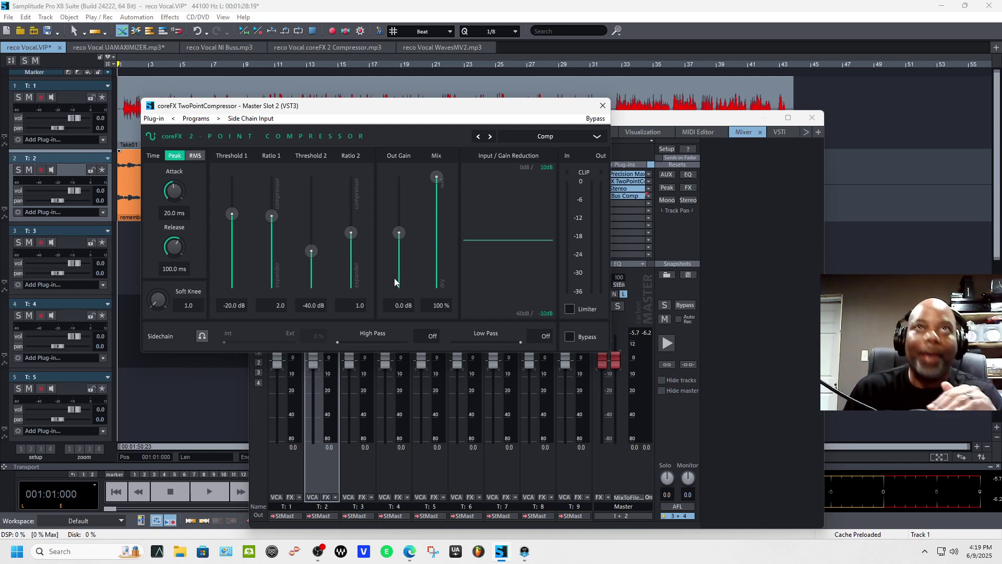
{"action": "left_click", "coordinate": [603, 106]}
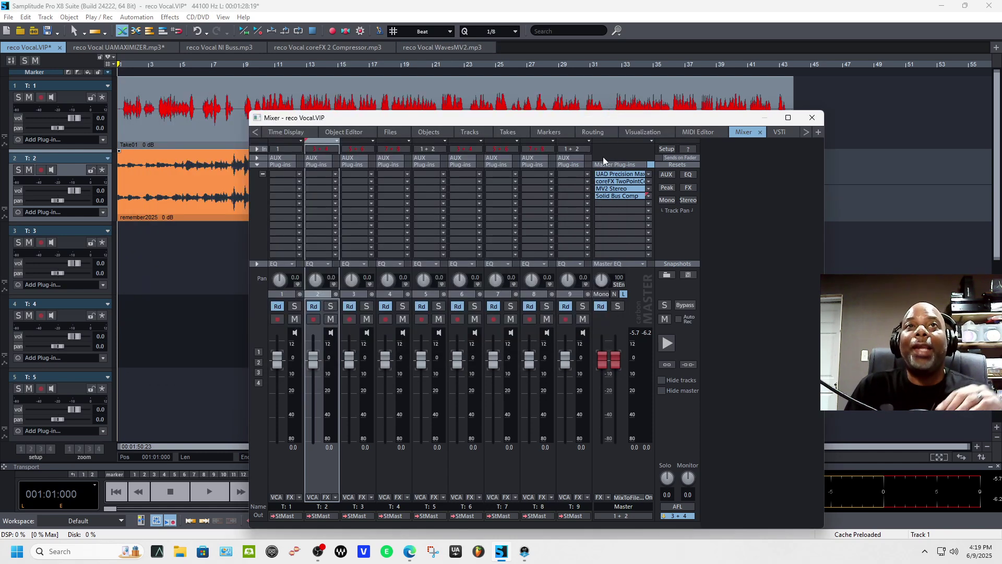
Show the master's Solid Bus Comp again, return to reco Vocal coreFX 2 Compressor.mp3, and close the mixer and plug-in windows.
{"action": "left_click", "coordinate": [614, 194]}
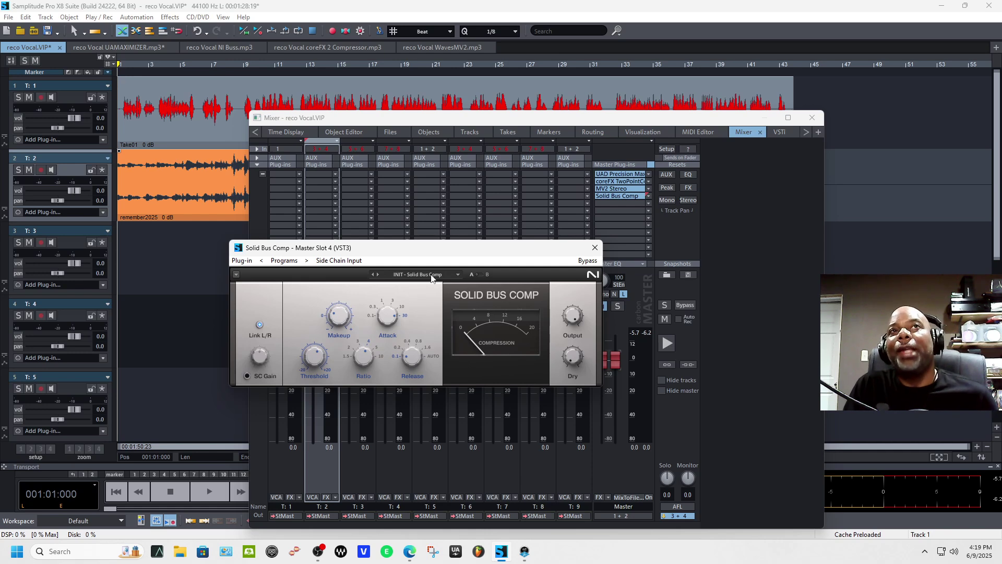
{"action": "left_click", "coordinate": [365, 51]}
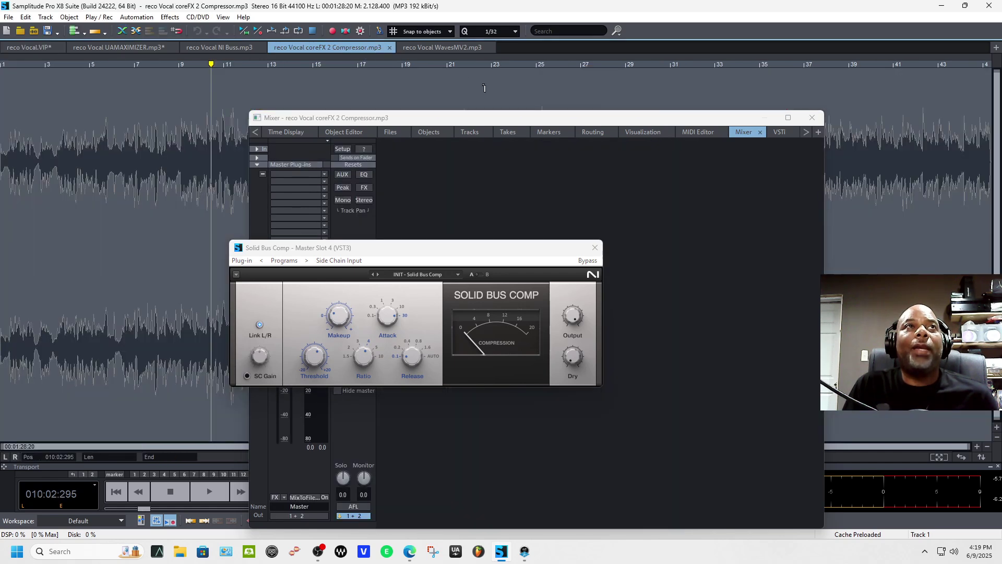
{"action": "left_click", "coordinate": [812, 118]}
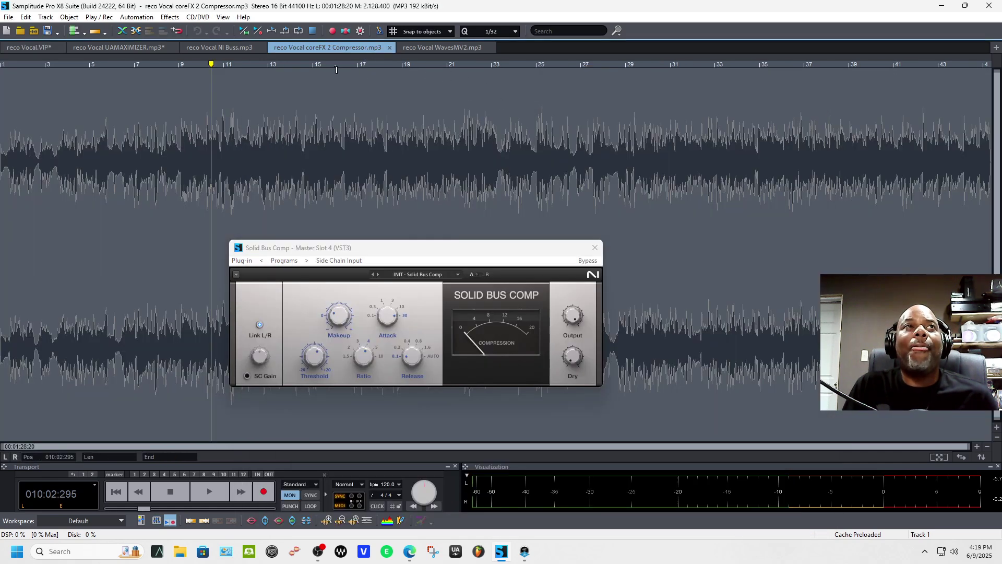
{"action": "left_click", "coordinate": [596, 248]}
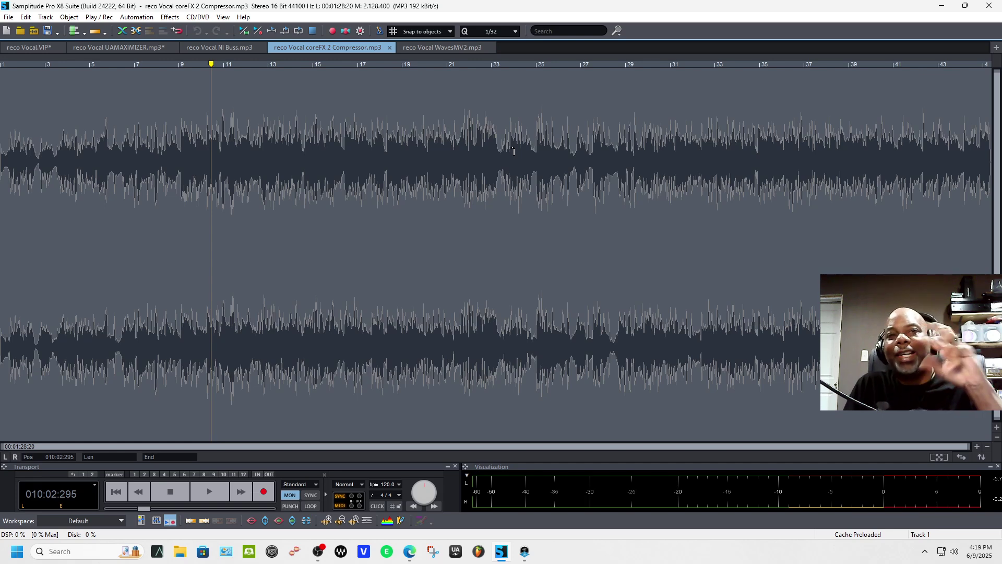
Compare the waveforms of reco Vocal NI Buss.mp3 and reco Vocal coreFX 2 Compressor.mp3 by alternating between them.
{"action": "left_click", "coordinate": [222, 48]}
{"action": "left_click", "coordinate": [299, 47]}
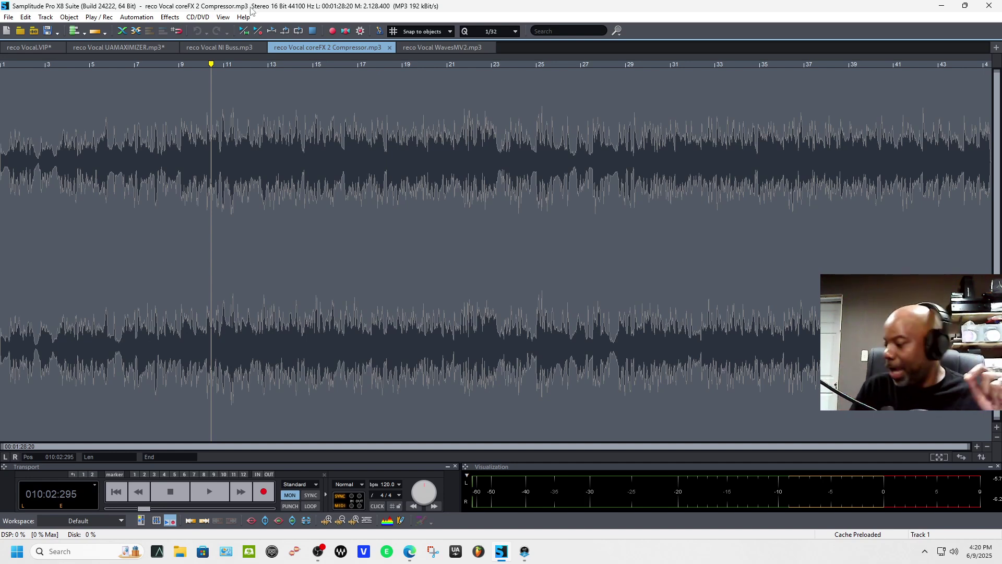
{"action": "left_click", "coordinate": [213, 48]}
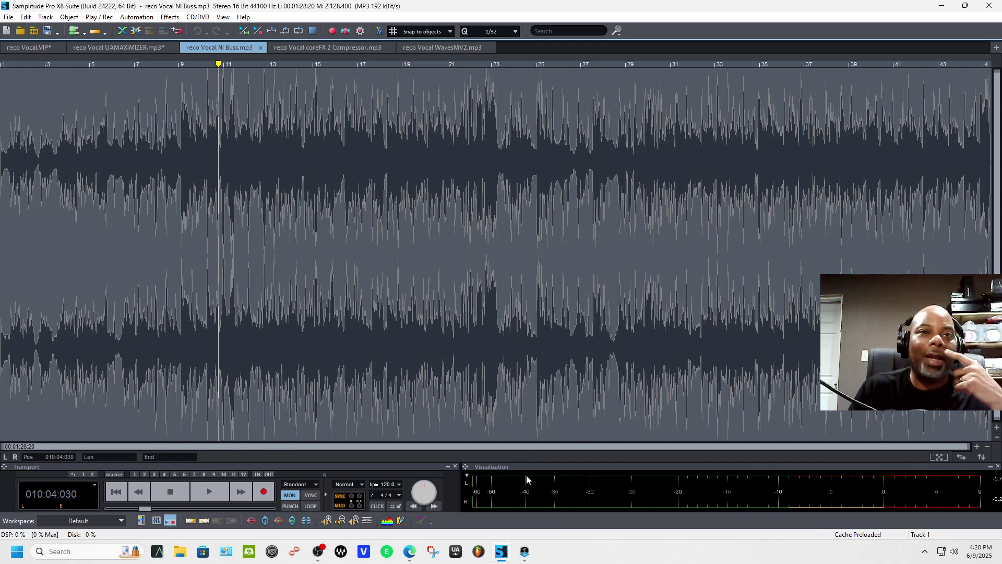
Switch to UAD Console, reposition and maximize it to examine the monitor meters and input channels, and close it.
{"action": "left_click", "coordinate": [525, 552]}
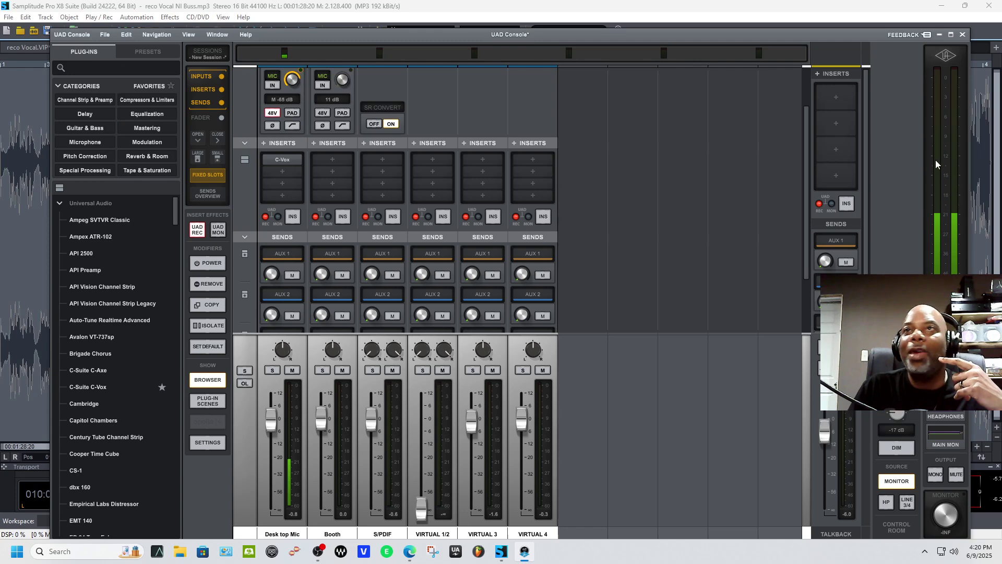
{"action": "left_click_drag", "start_coordinate": [828, 35], "coordinate": [706, 49]}
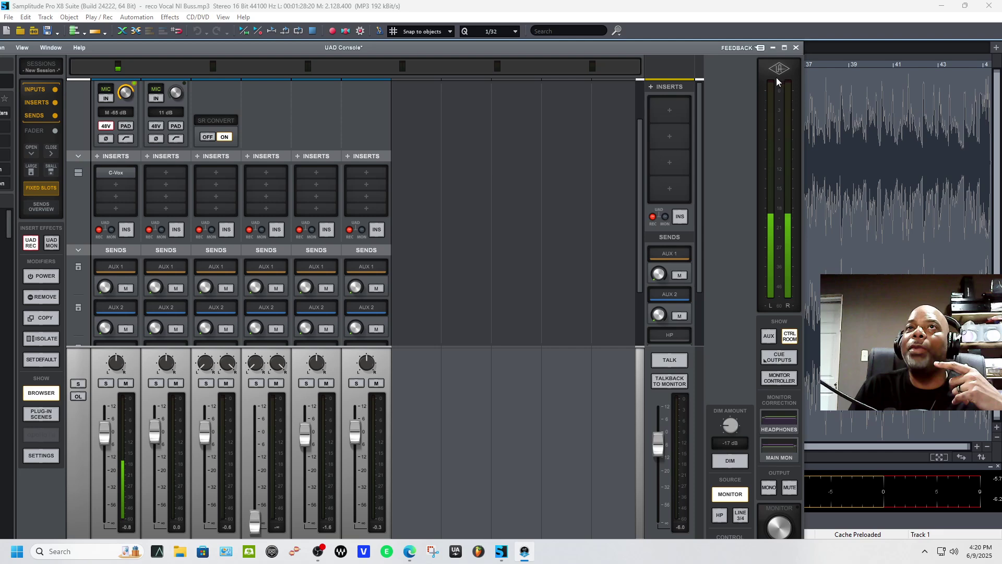
{"action": "left_click_drag", "start_coordinate": [652, 47], "coordinate": [140, 43]}
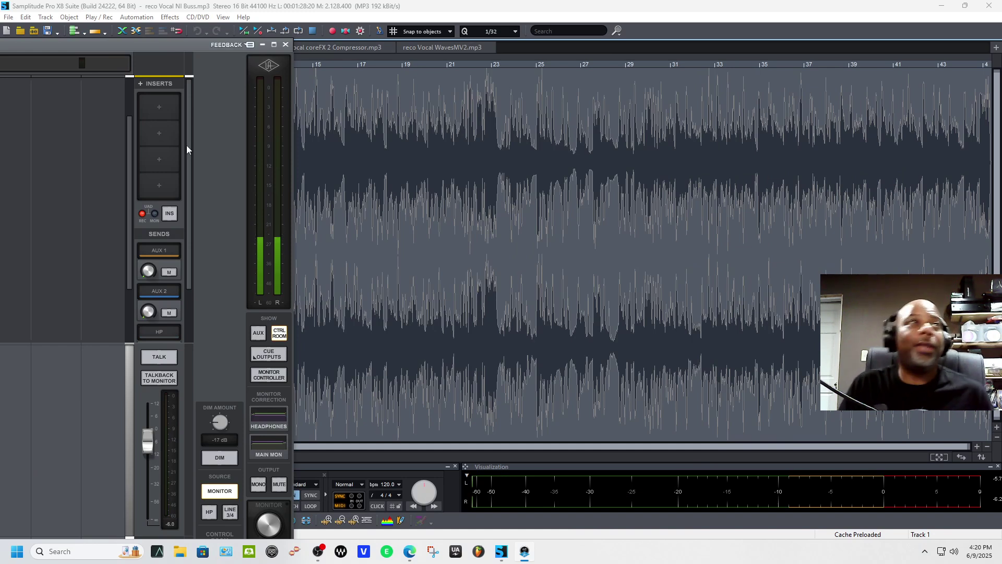
{"action": "left_click_drag", "start_coordinate": [189, 48], "coordinate": [722, 69]}
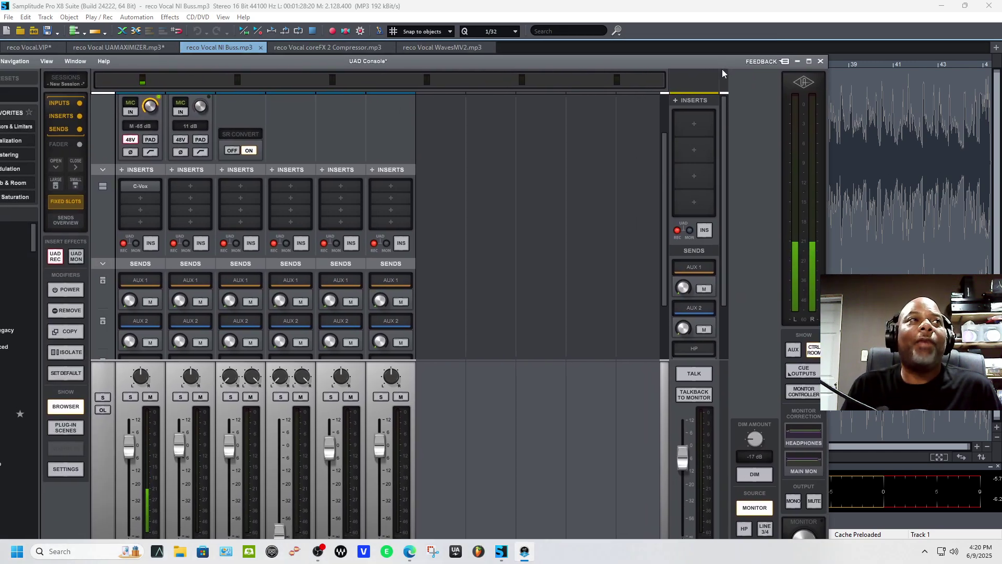
{"action": "left_click", "coordinate": [810, 62]}
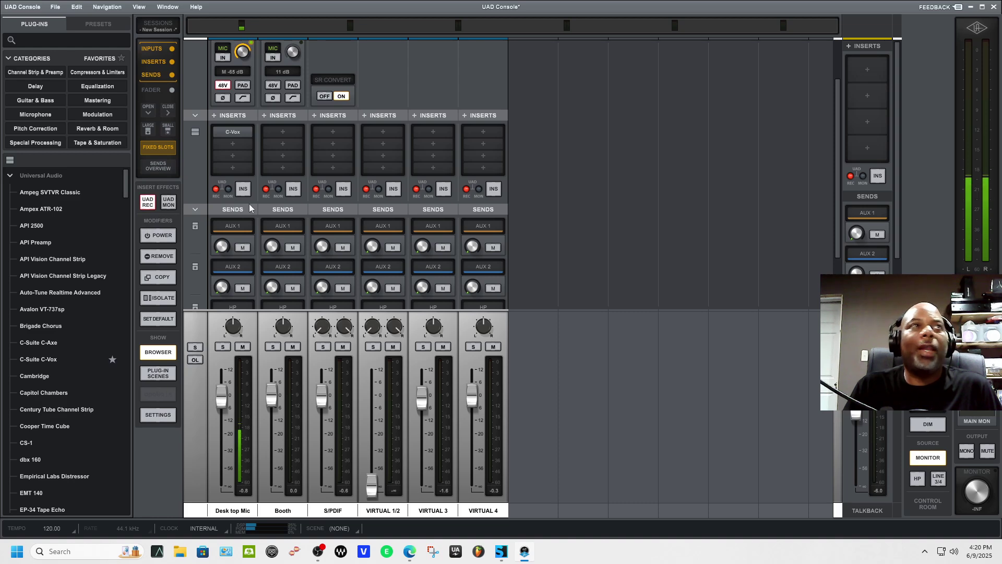
{"action": "left_click", "coordinate": [993, 7]}
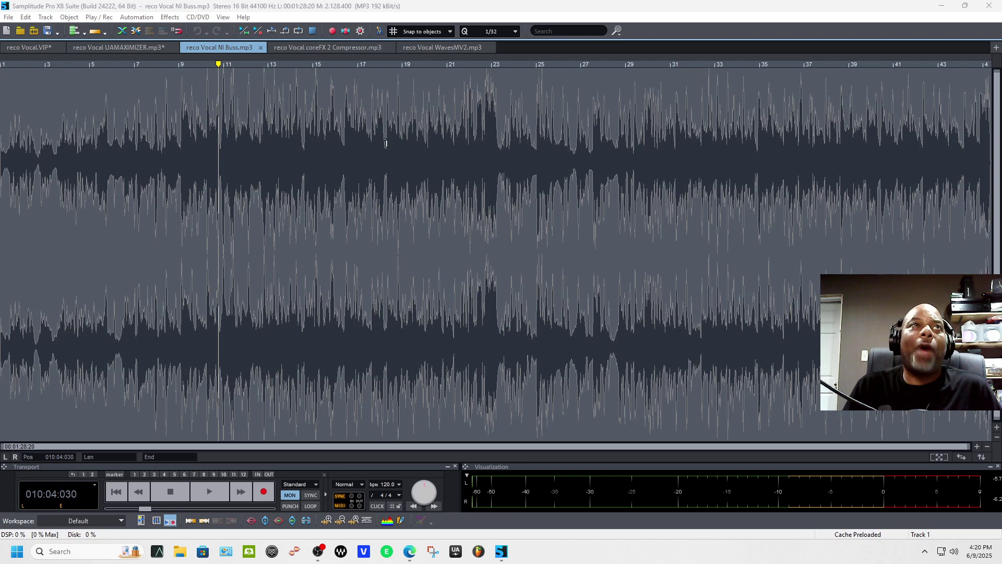
View the coreFX 2 Compressor and WavesMV2 MP3 waveforms, check the WavesMV2 file's mixer briefly, and return to reco Vocal.VIP.
{"action": "left_click", "coordinate": [328, 47]}
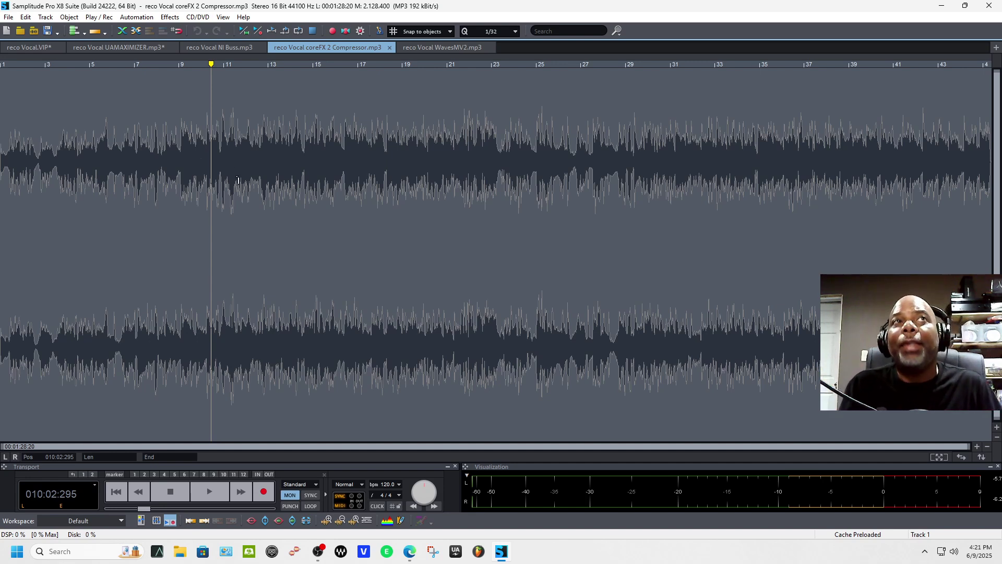
{"action": "left_click", "coordinate": [443, 48]}
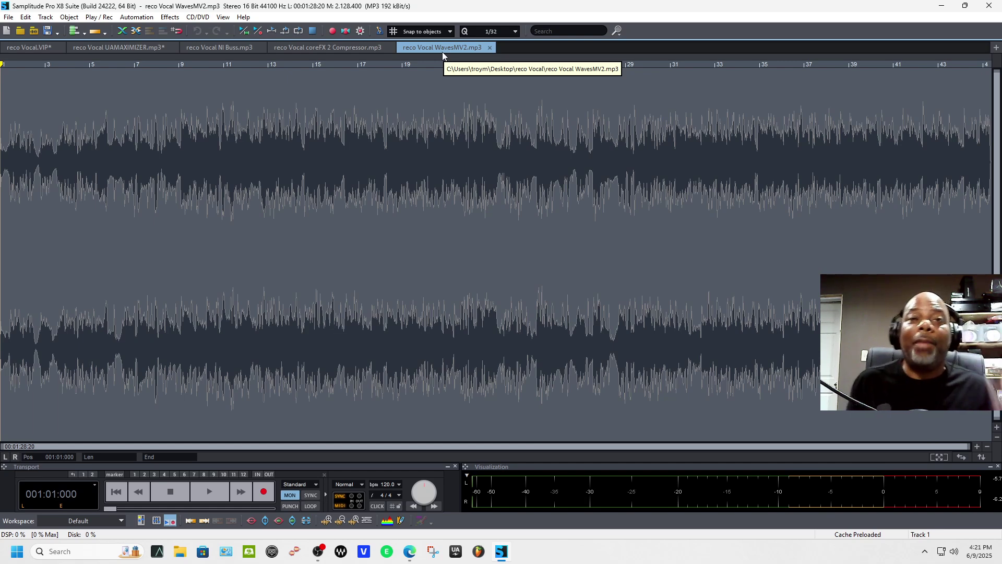
{"action": "key", "text": "m"}
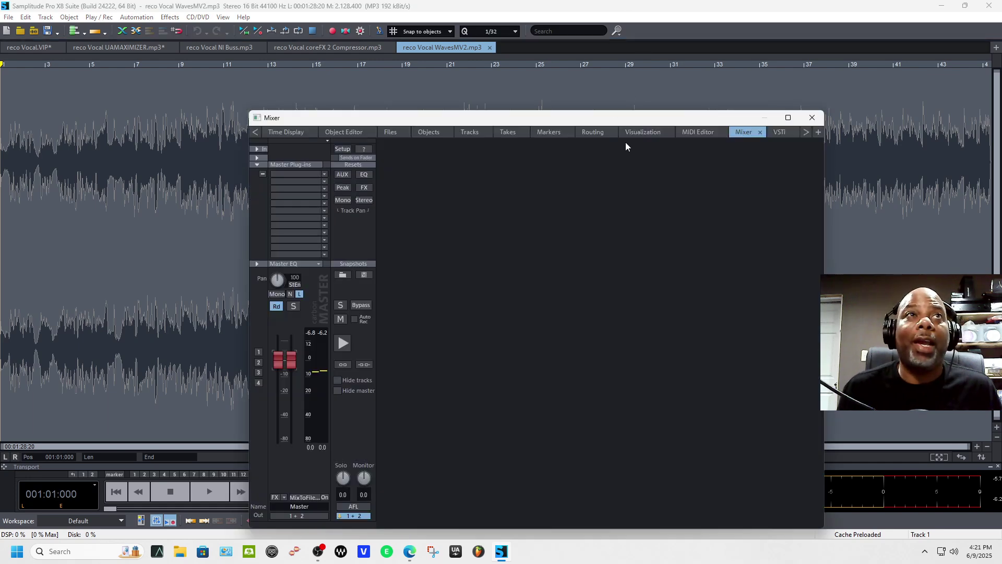
{"action": "left_click", "coordinate": [812, 118]}
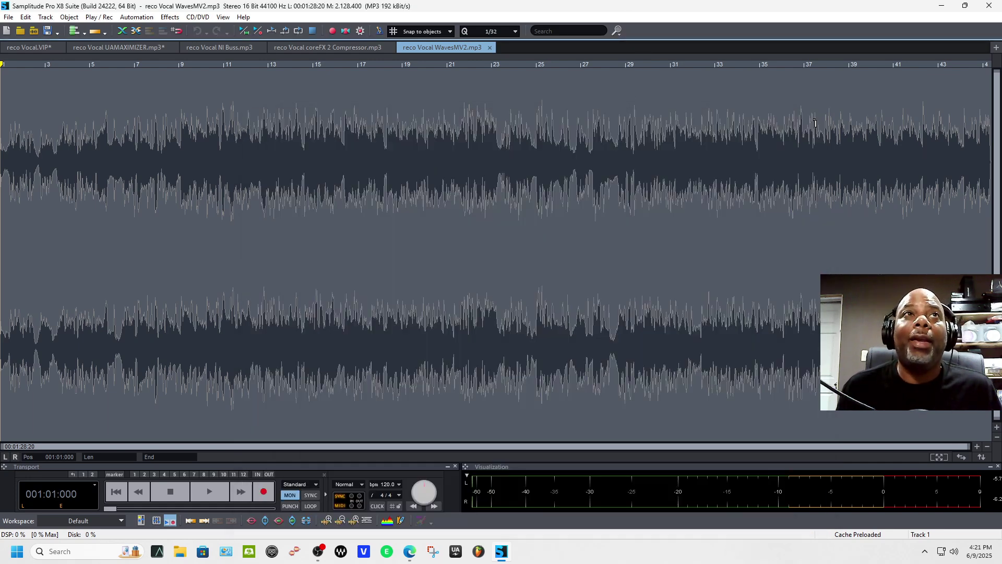
{"action": "left_click", "coordinate": [32, 46]}
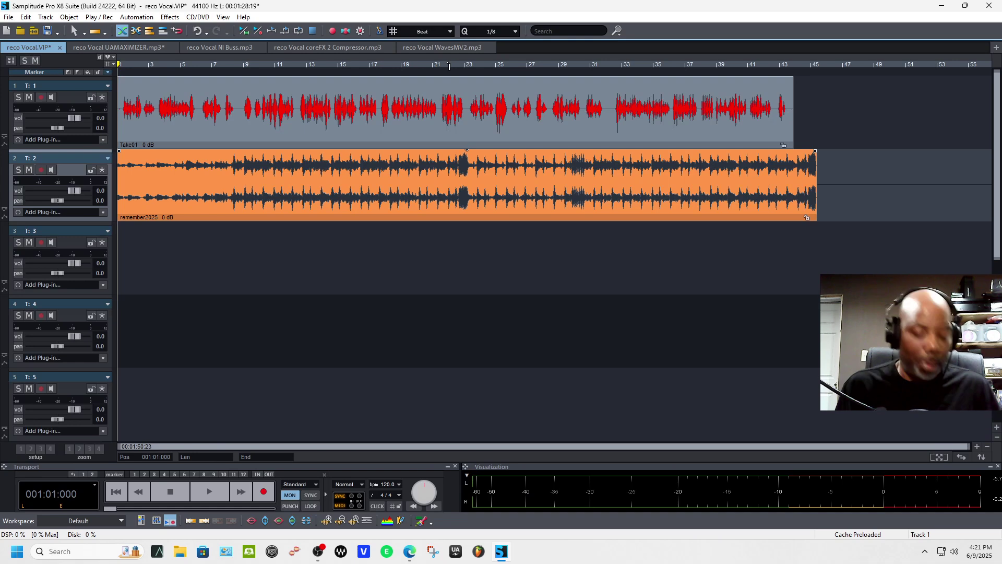
Review the master plug-in chain in reco Vocal.VIP's mixer, switch to reco Vocal coreFX 2 Compressor.mp3, and close the mixer.
{"action": "key", "text": "m"}
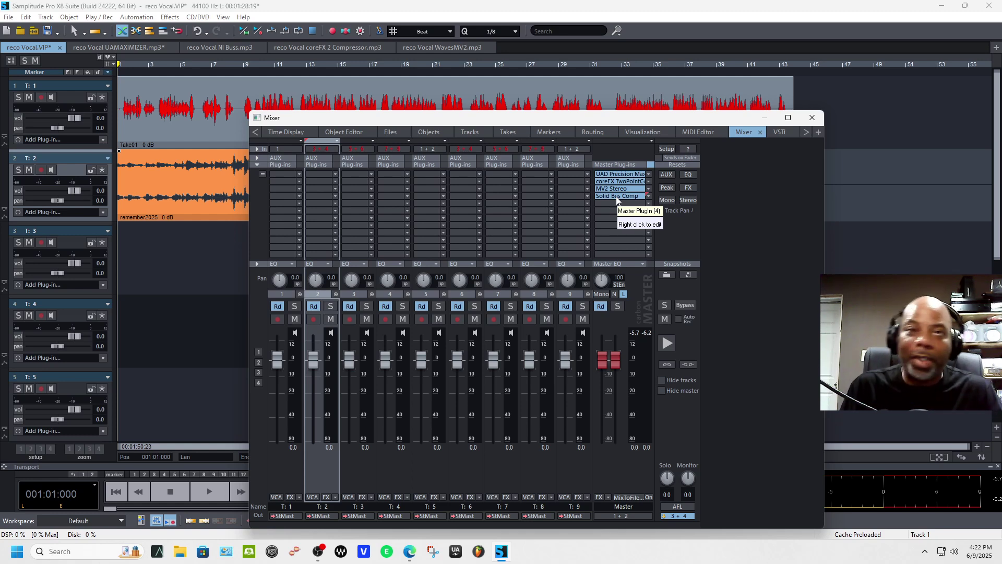
{"action": "left_click", "coordinate": [357, 48]}
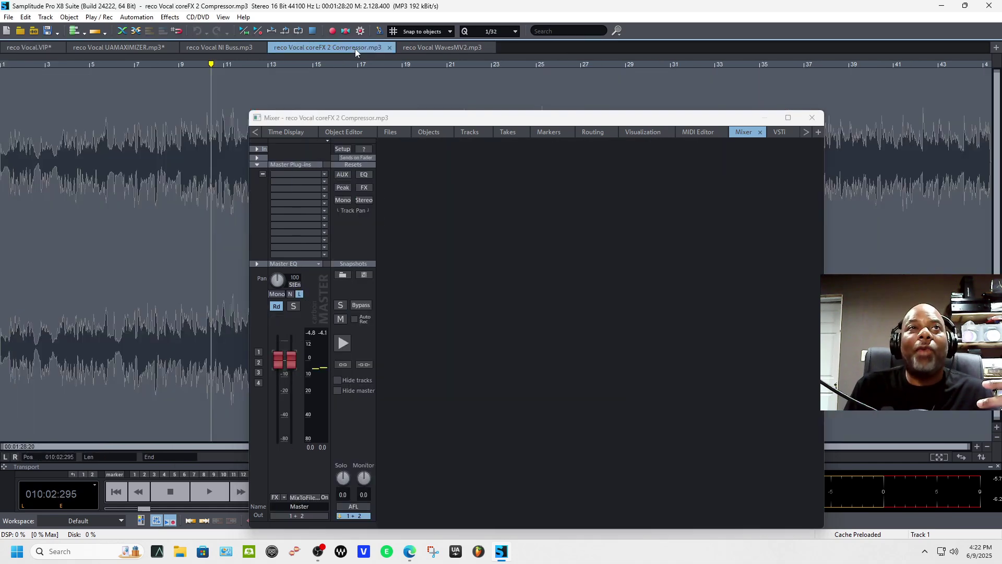
{"action": "left_click", "coordinate": [812, 117]}
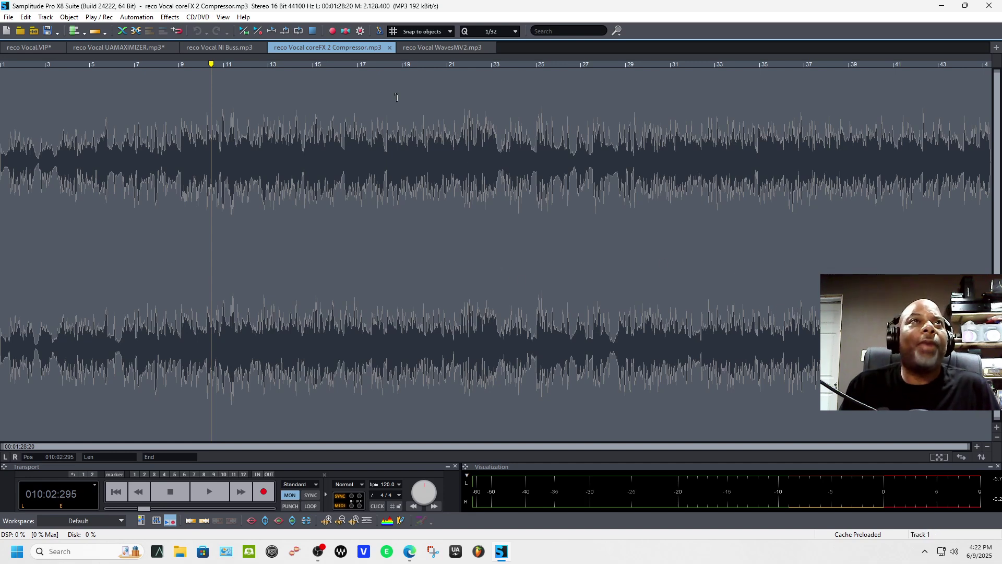
Compare the waveforms of reco Vocal WavesMV2.mp3 and reco Vocal coreFX 2 Compressor.mp3 by alternating between them, ending on the coreFX file.
{"action": "left_click", "coordinate": [437, 49]}
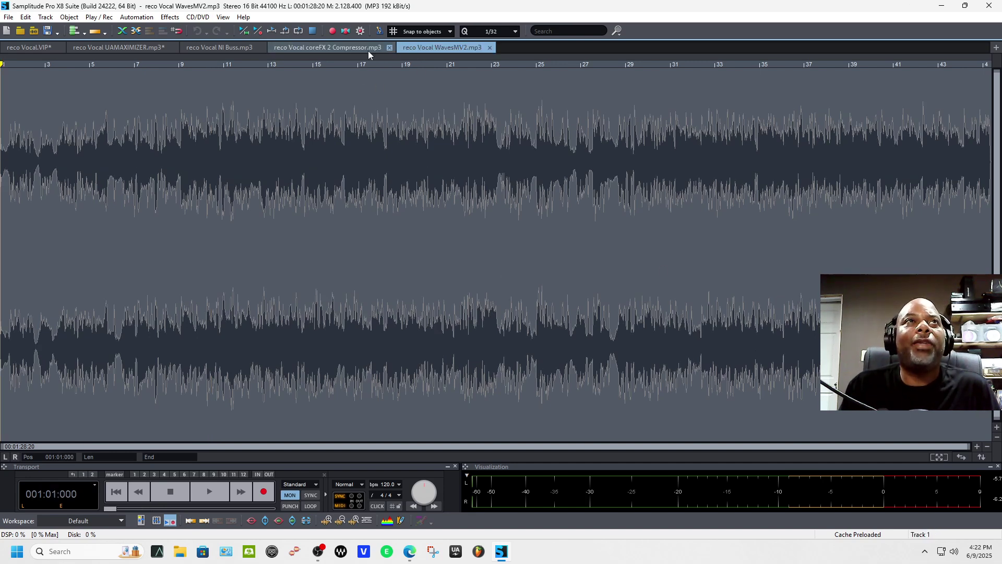
{"action": "left_click", "coordinate": [368, 51]}
{"action": "left_click", "coordinate": [419, 50]}
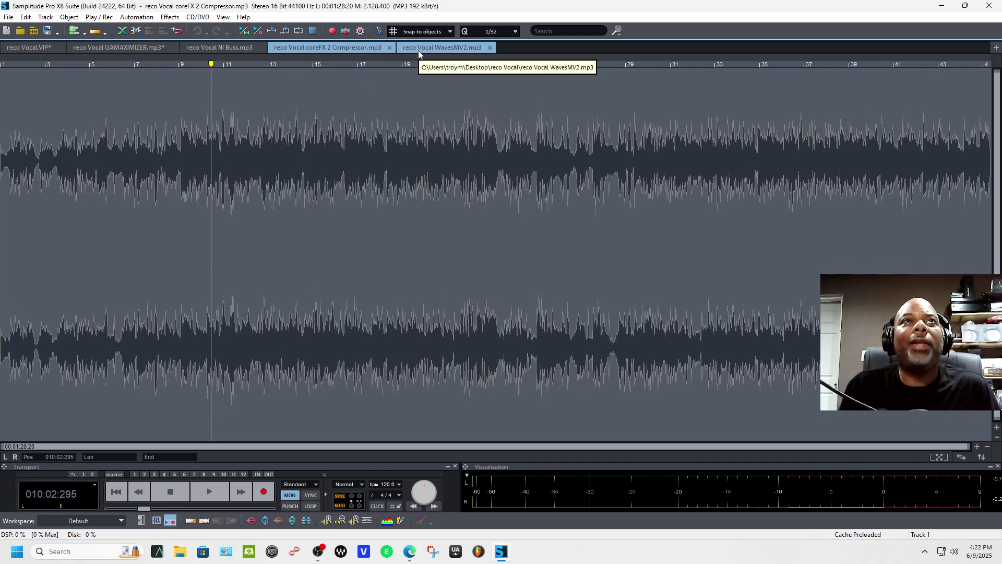
{"action": "left_click", "coordinate": [361, 47]}
{"action": "left_click", "coordinate": [456, 51]}
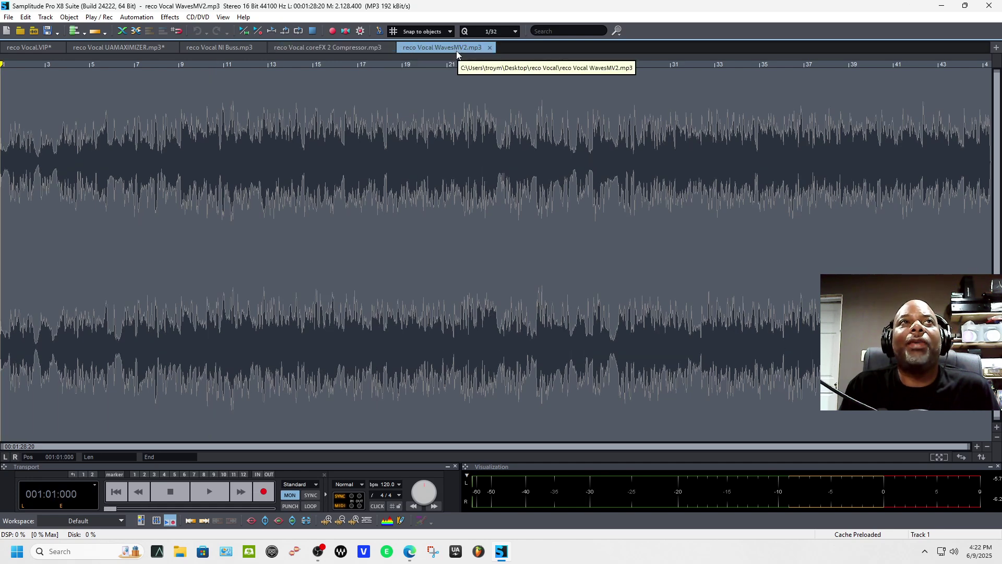
{"action": "left_click", "coordinate": [356, 49]}
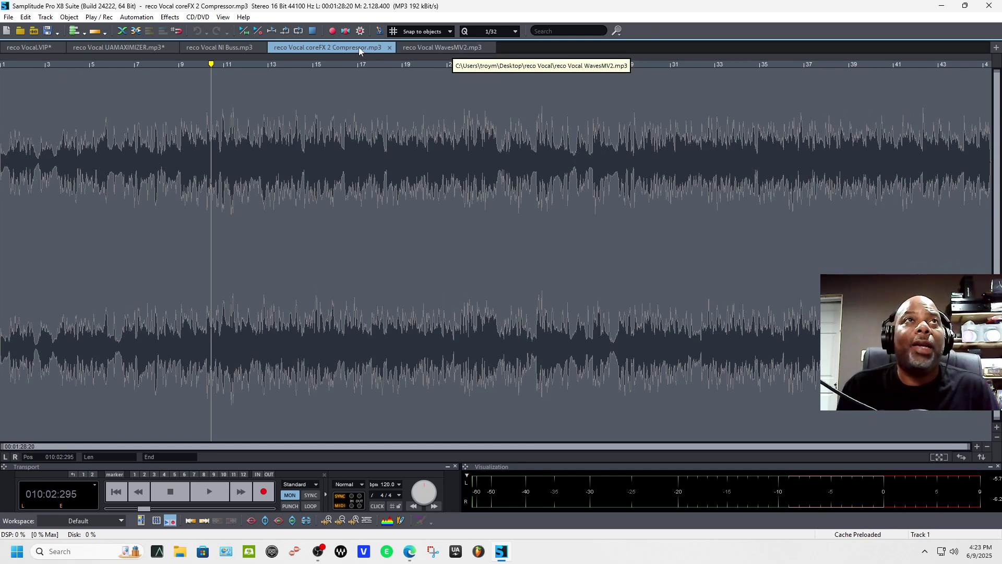
Show the coreFX 2 Compressor file's mixer and play the file briefly to check the master meter.
{"action": "key", "text": "m"}
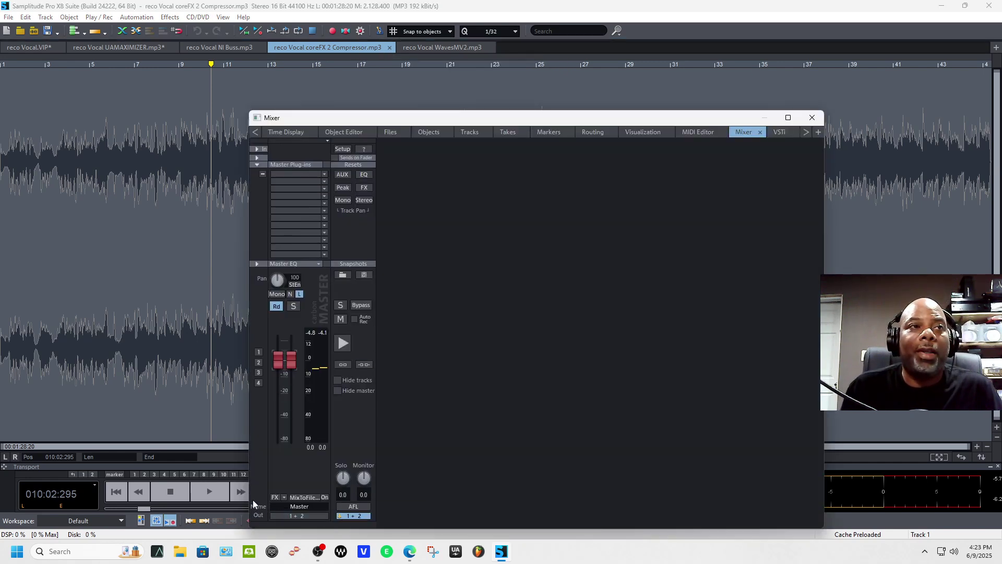
{"action": "key", "text": "space"}
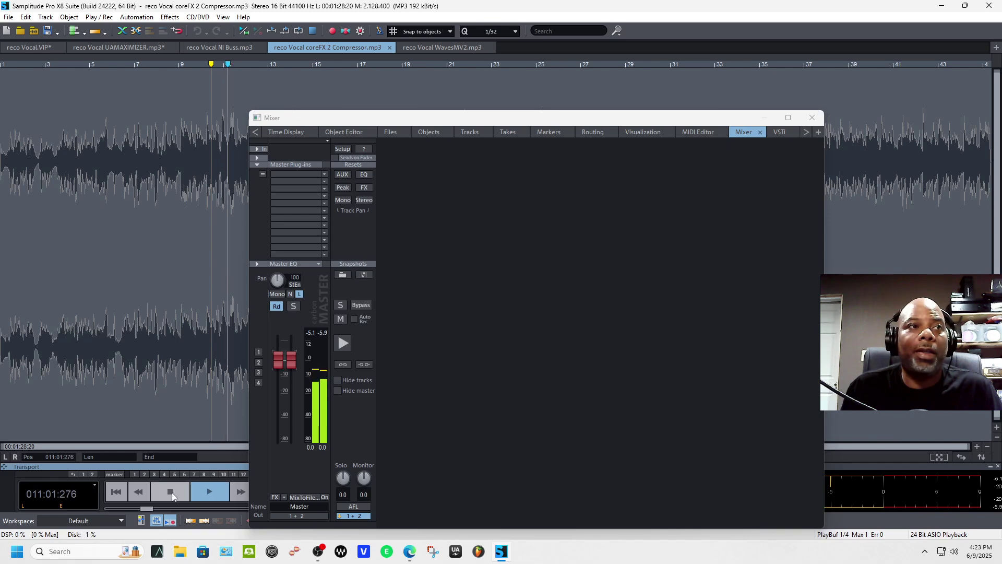
{"action": "left_click", "coordinate": [171, 493]}
Try to assign the coreFX file's monitoring bus to VIRTUAL 1+VIRTUAL 2, and route its master output to 3+4: VIRTUAL 1+VIRTUAL 2.
{"action": "left_click", "coordinate": [340, 516]}
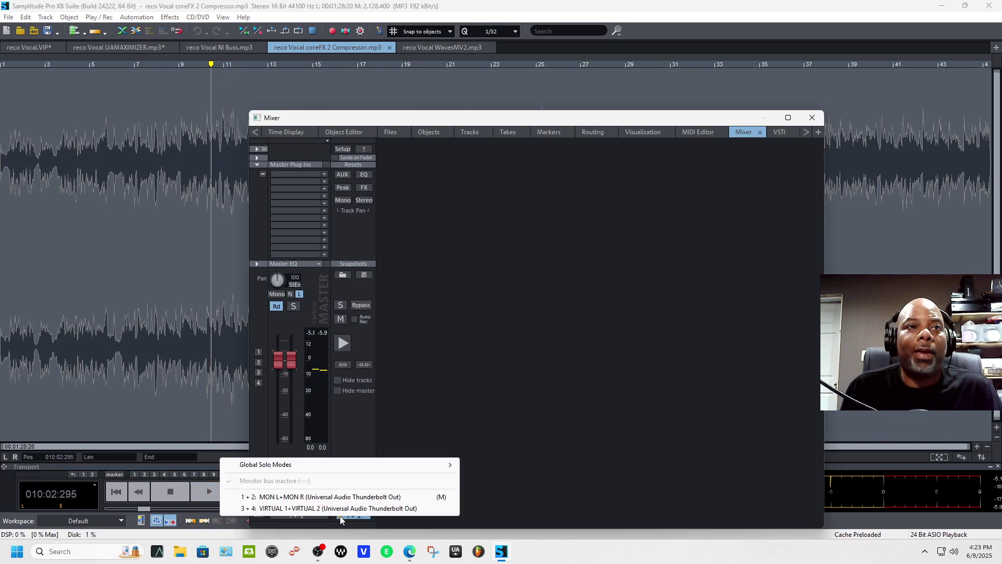
{"action": "left_click", "coordinate": [334, 508]}
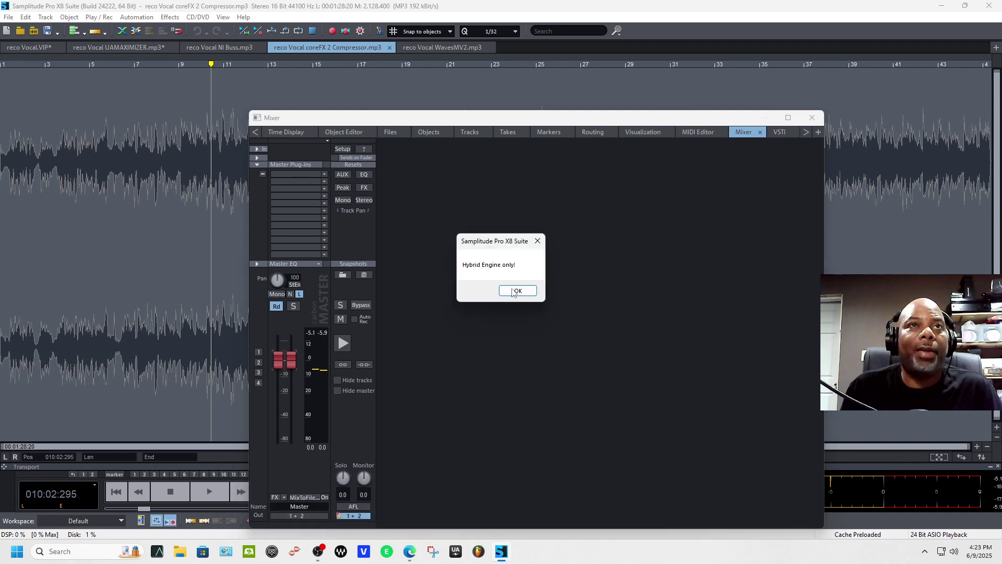
{"action": "left_click", "coordinate": [516, 291]}
{"action": "left_click", "coordinate": [321, 509]}
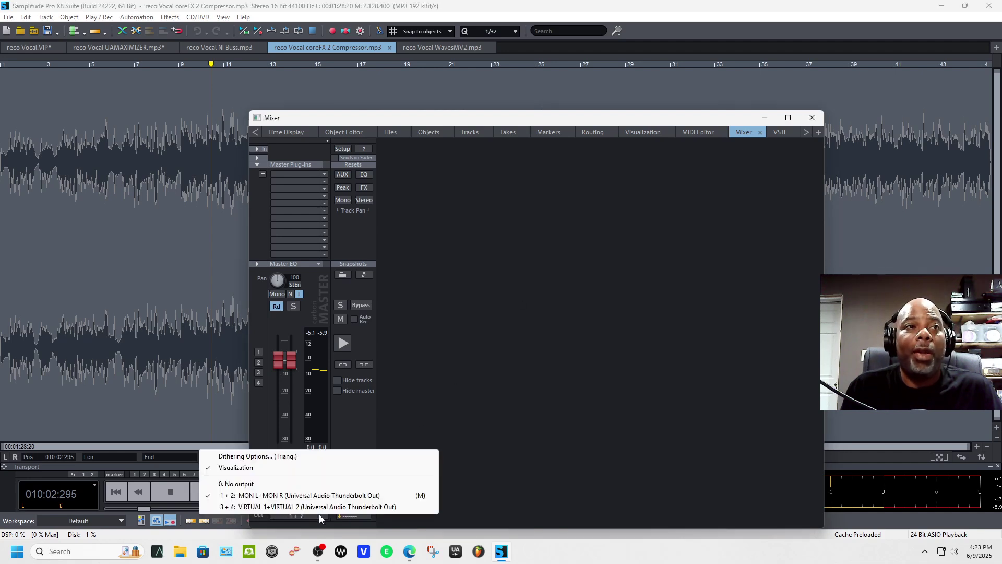
{"action": "left_click", "coordinate": [318, 505]}
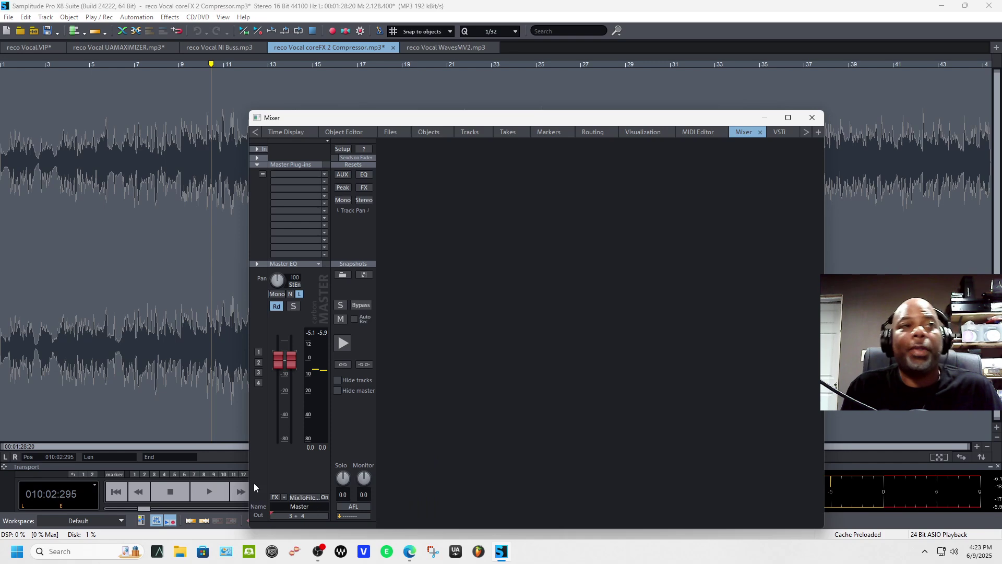
Play the coreFX 2 Compressor file through the virtual outputs while watching the meters, stop it, and close the mixer.
{"action": "left_click", "coordinate": [216, 489]}
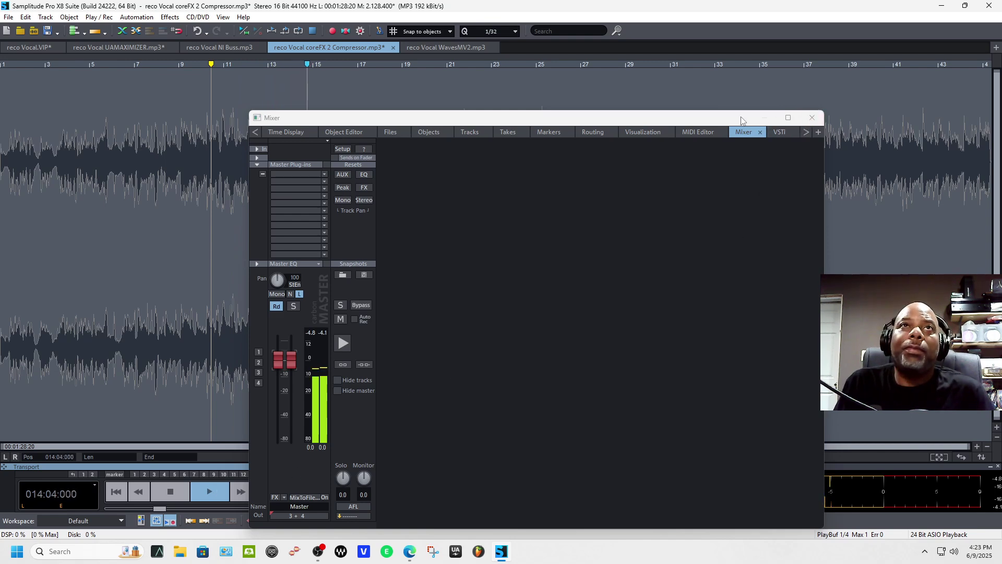
{"action": "left_click_drag", "start_coordinate": [694, 124], "coordinate": [635, 123]}
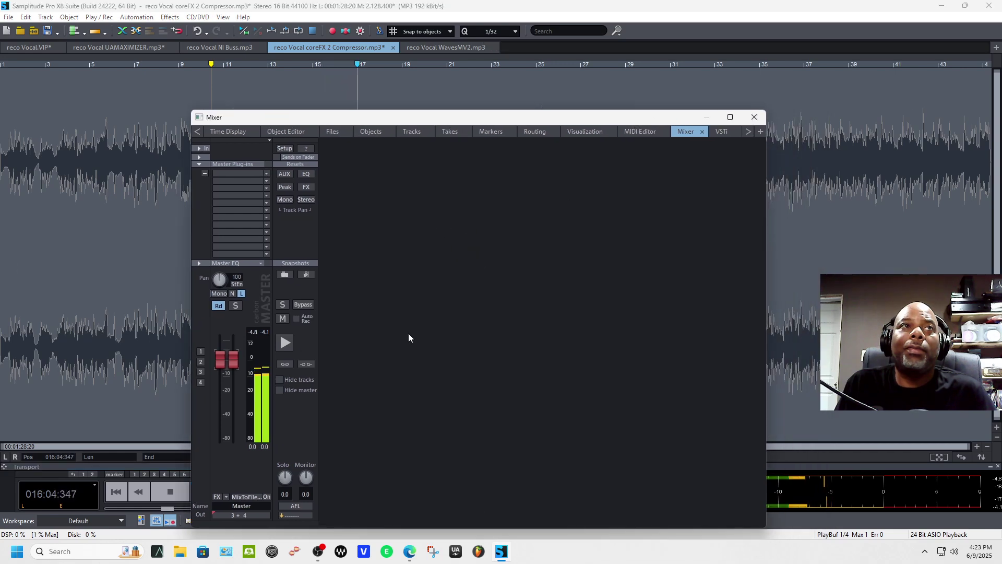
{"action": "left_click", "coordinate": [180, 498]}
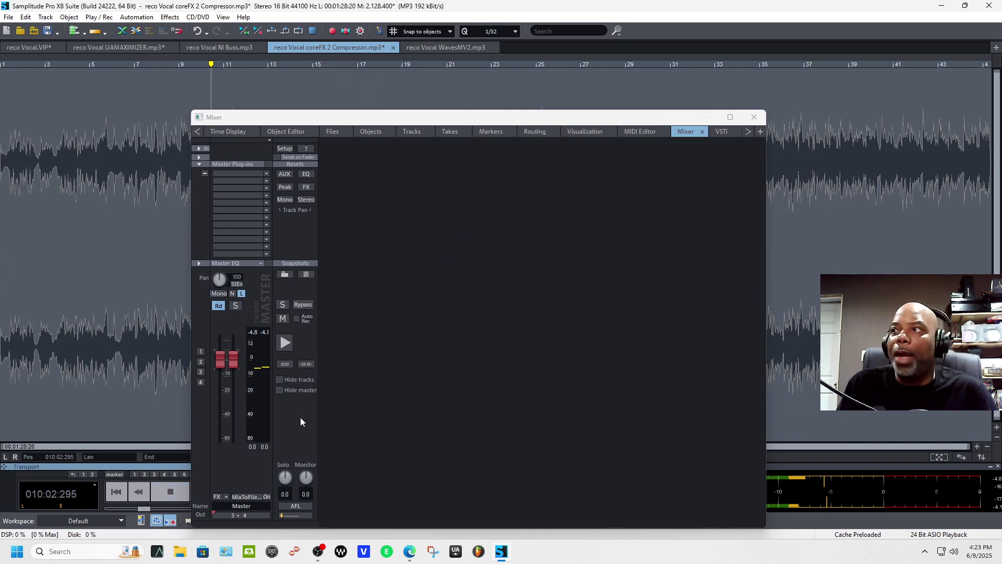
{"action": "left_click", "coordinate": [754, 117]}
Switch to reco Vocal WavesMV2.mp3, set the playback position near bar 12, and reposition its mixer so the master output is visible.
{"action": "left_click", "coordinate": [462, 49]}
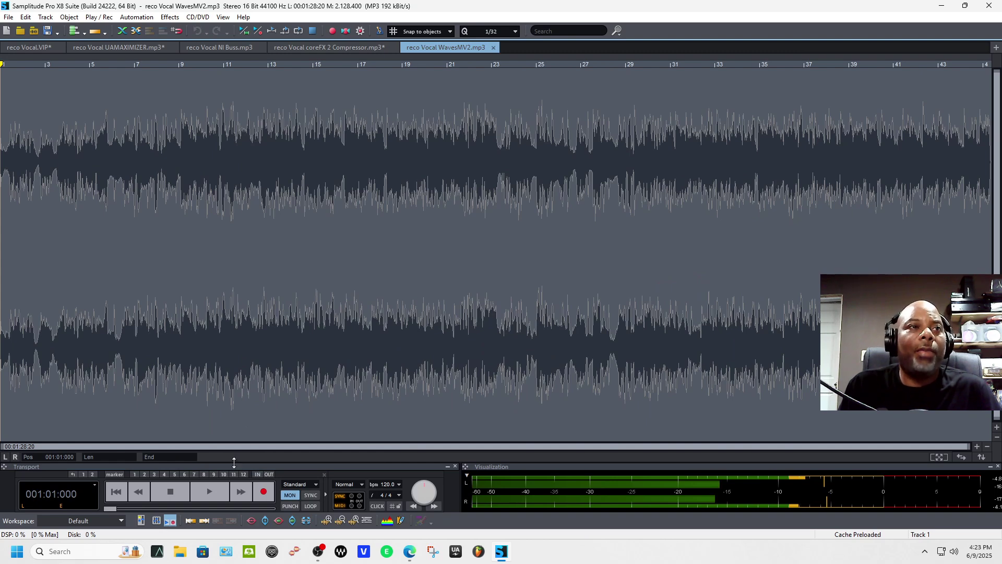
{"action": "left_click", "coordinate": [253, 405]}
{"action": "key", "text": "m"}
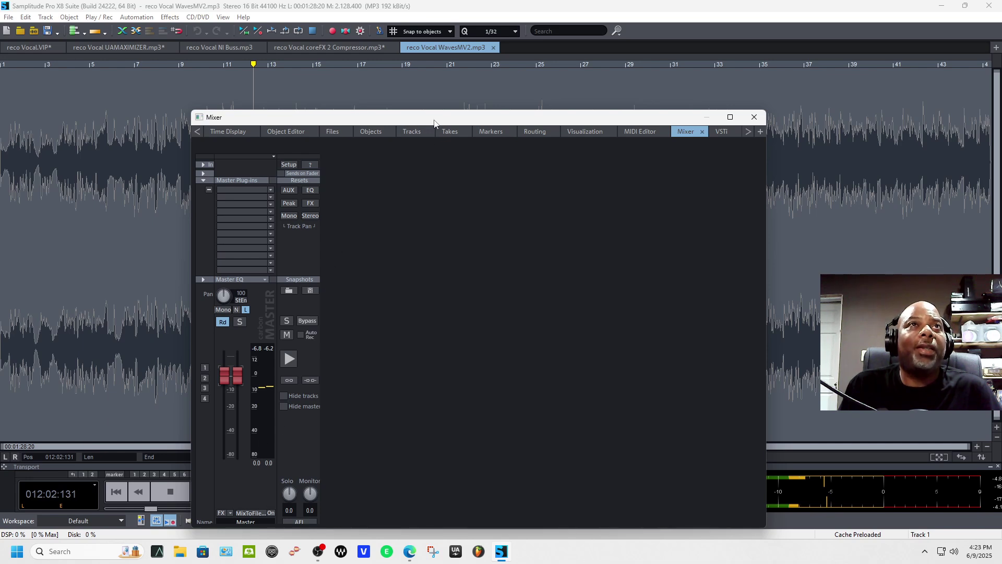
{"action": "left_click_drag", "start_coordinate": [432, 117], "coordinate": [429, 82]}
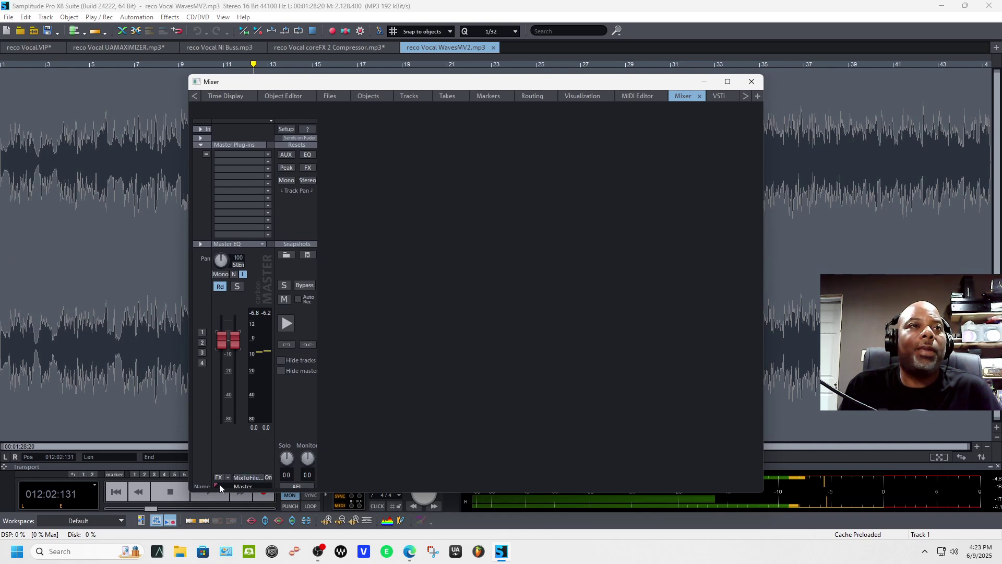
{"action": "left_click", "coordinate": [727, 81]}
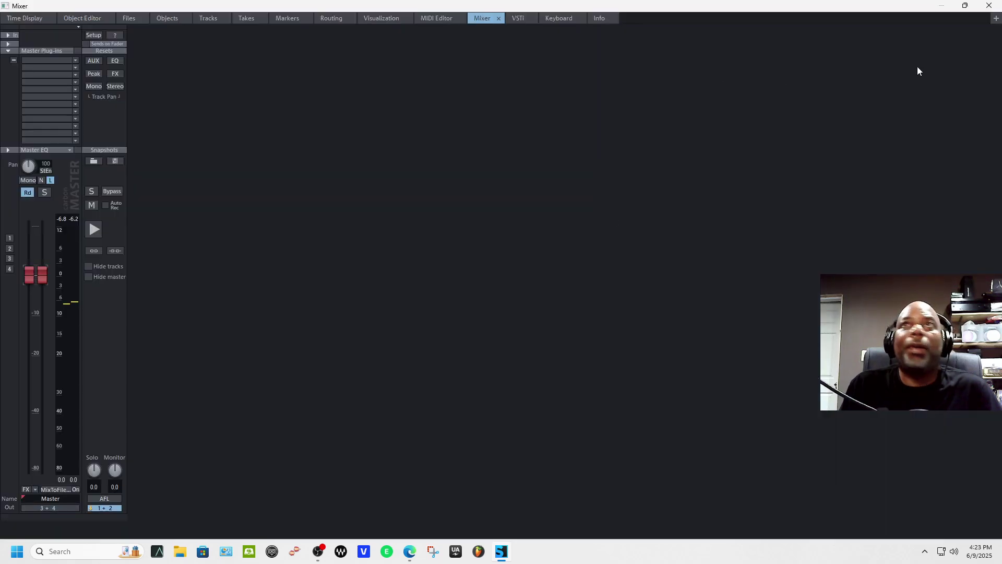
{"action": "left_click", "coordinate": [965, 7]}
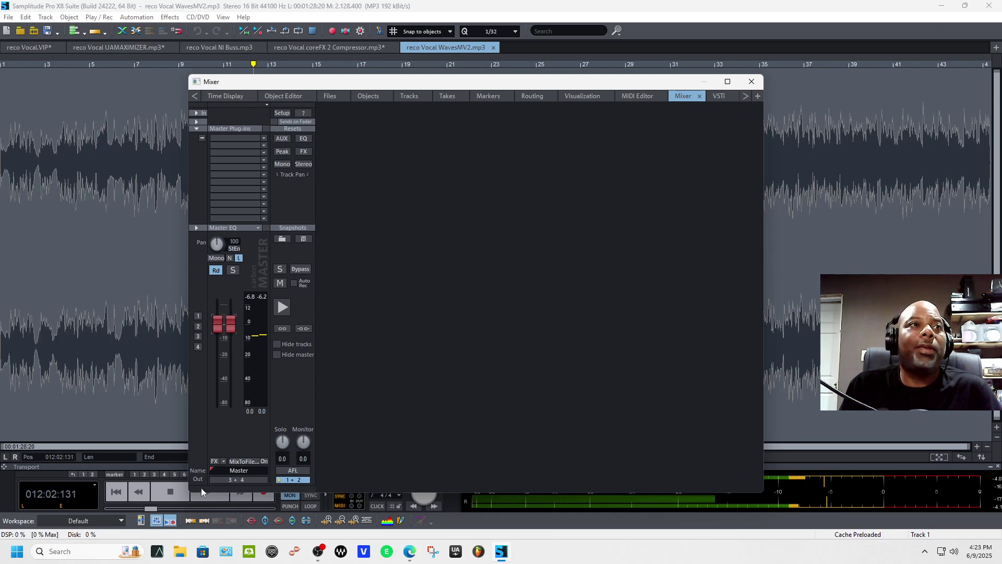
Play the WavesMV2 file to examine the master and visualization meters, closing the mixer before stopping playback.
{"action": "left_click", "coordinate": [206, 499]}
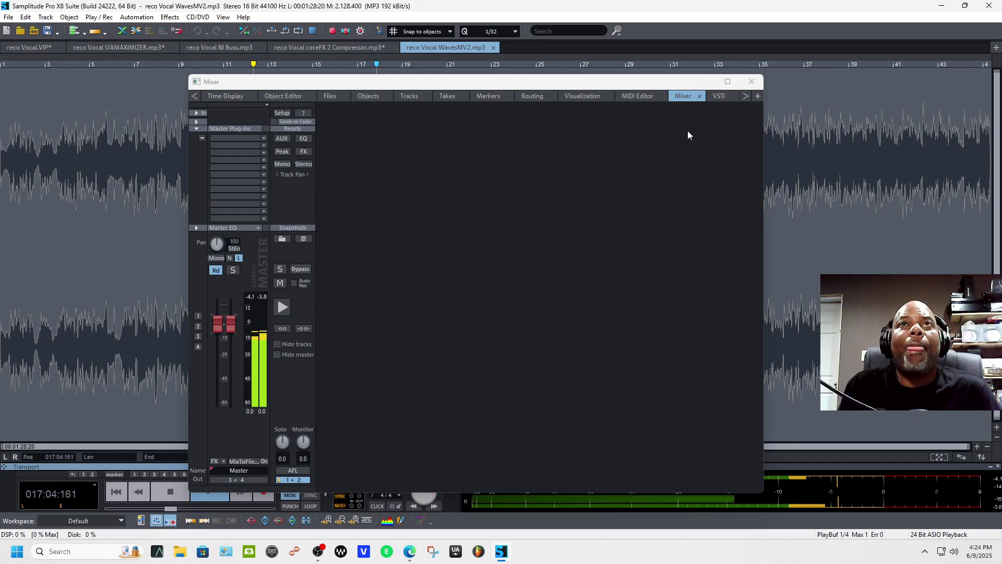
{"action": "left_click", "coordinate": [752, 82]}
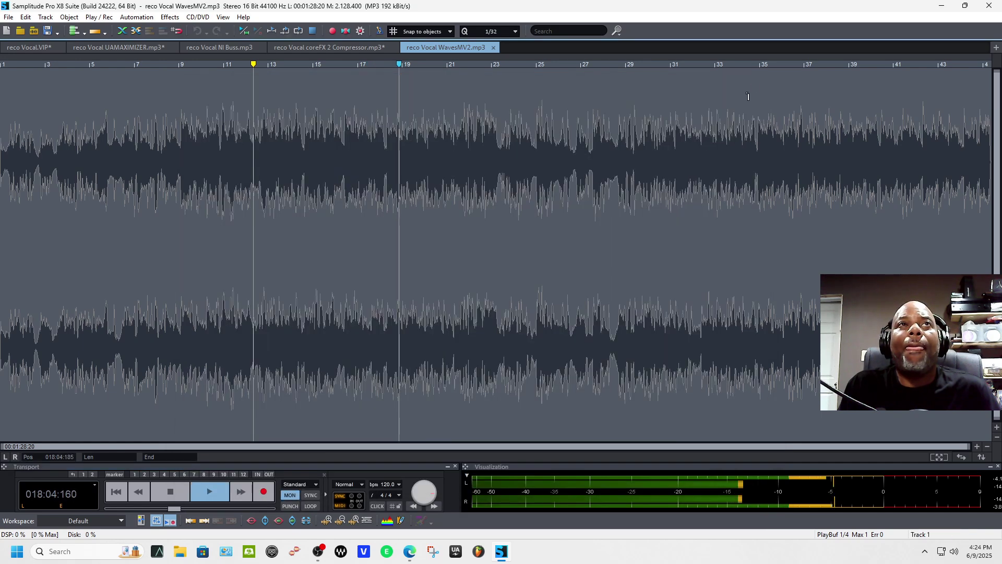
{"action": "left_click", "coordinate": [183, 496]}
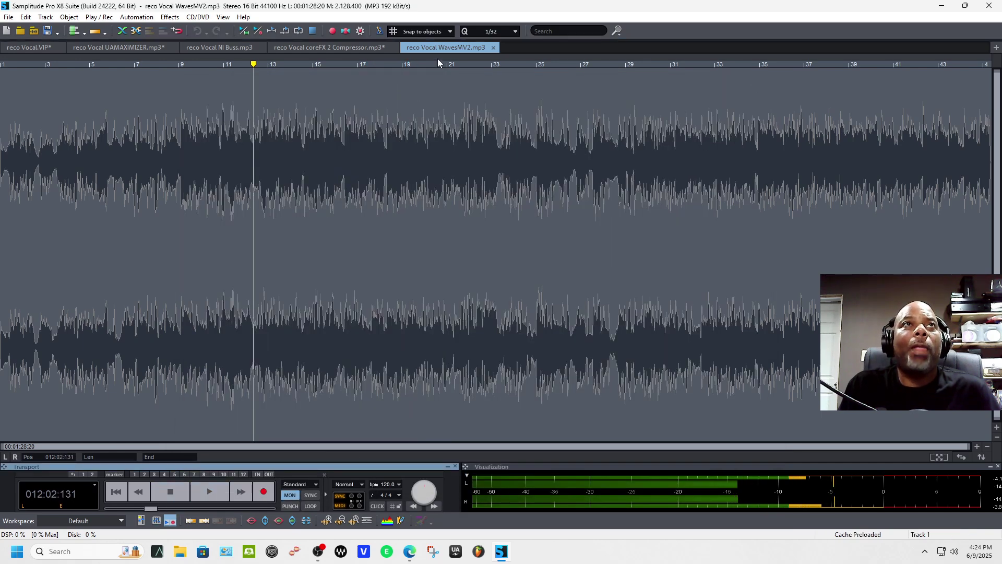
Return to reco Vocal.VIP and play the project briefly from the start.
{"action": "left_click", "coordinate": [29, 47]}
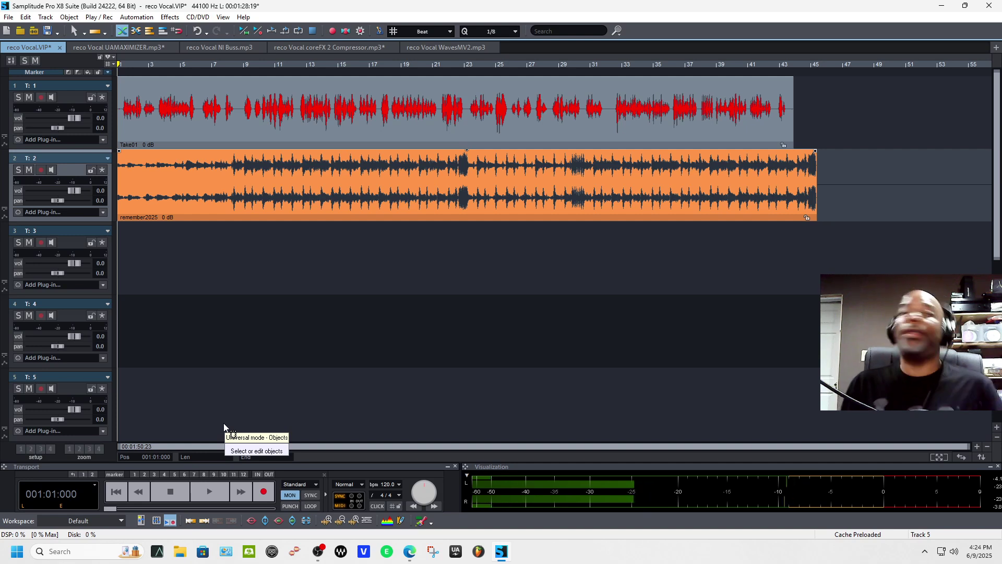
{"action": "left_click", "coordinate": [216, 499]}
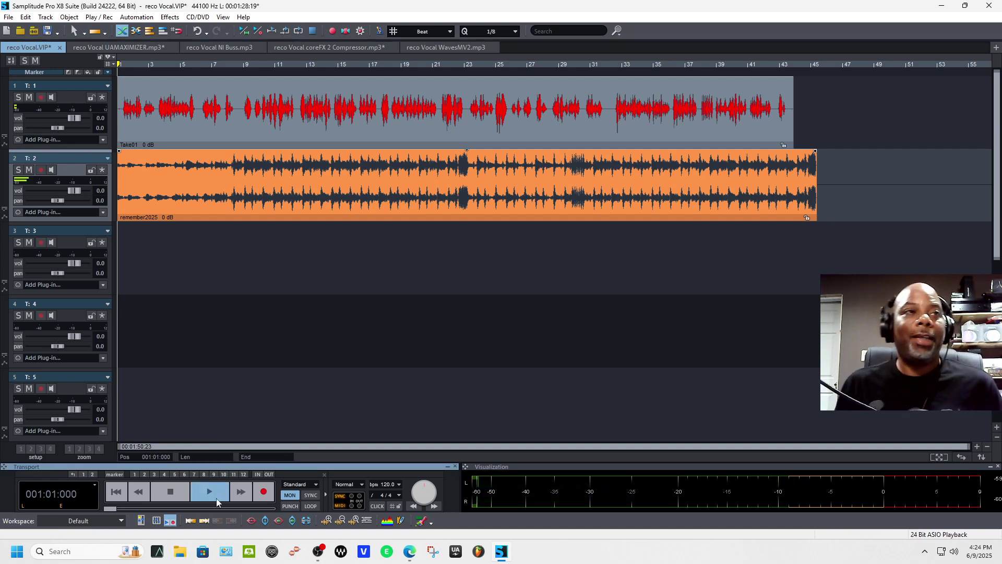
{"action": "left_click", "coordinate": [183, 499]}
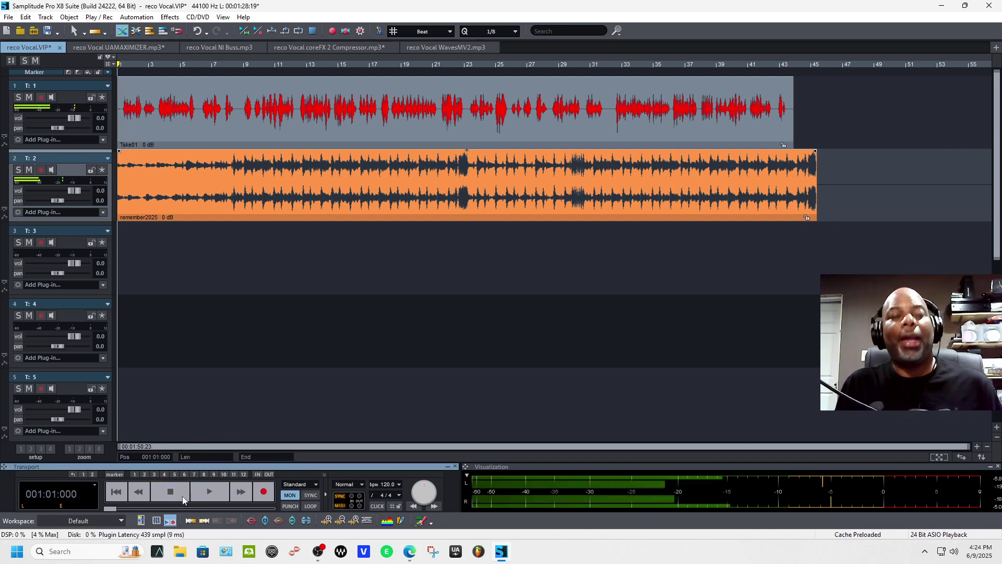
Set the project's master output to 1+2 and its monitoring bus to 1+2: MON L+MON R, and test them with brief playback.
{"action": "key", "text": "m"}
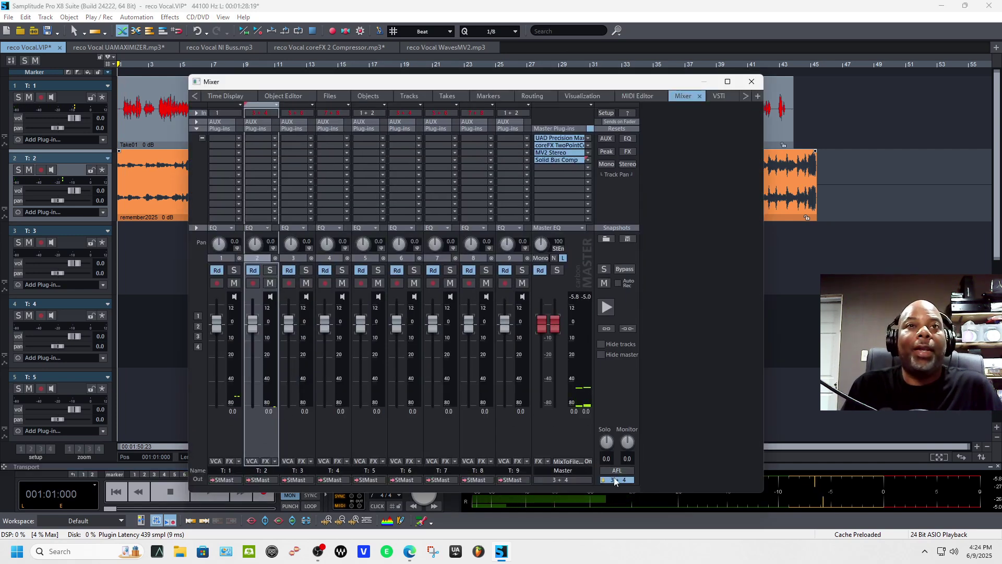
{"action": "left_click", "coordinate": [562, 480]}
{"action": "left_click", "coordinate": [558, 466]}
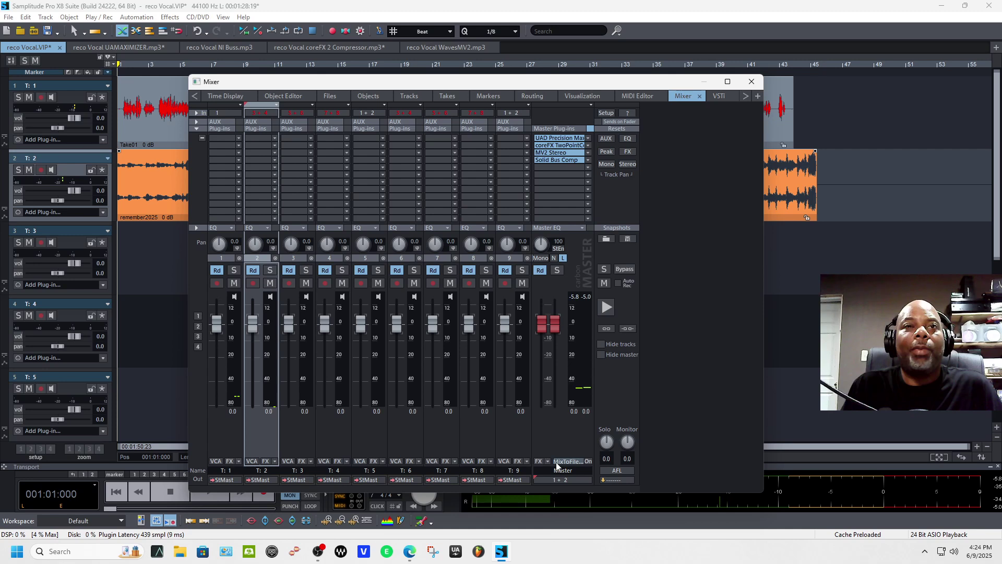
{"action": "left_click", "coordinate": [610, 479]}
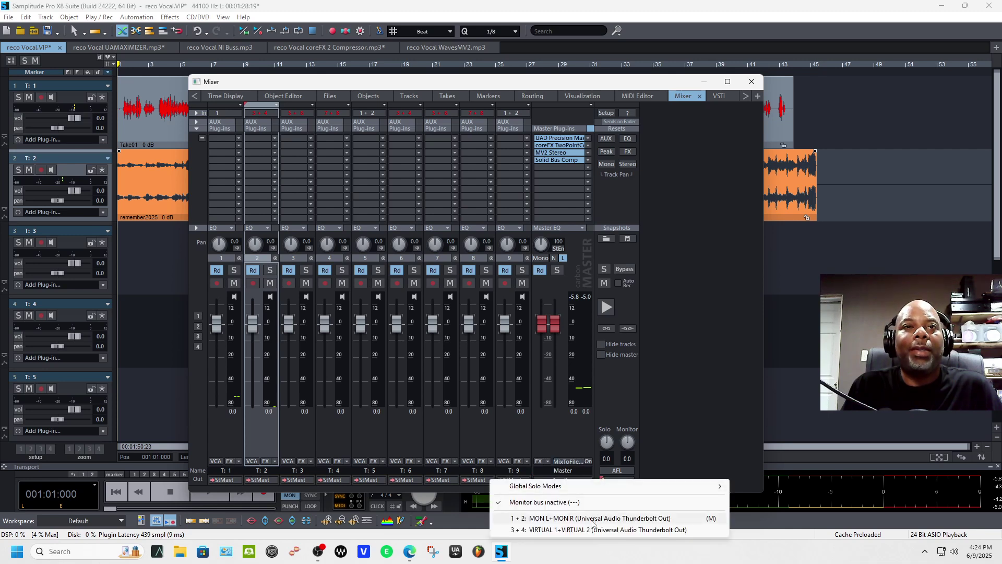
{"action": "left_click", "coordinate": [591, 520]}
{"action": "key", "text": "space"}
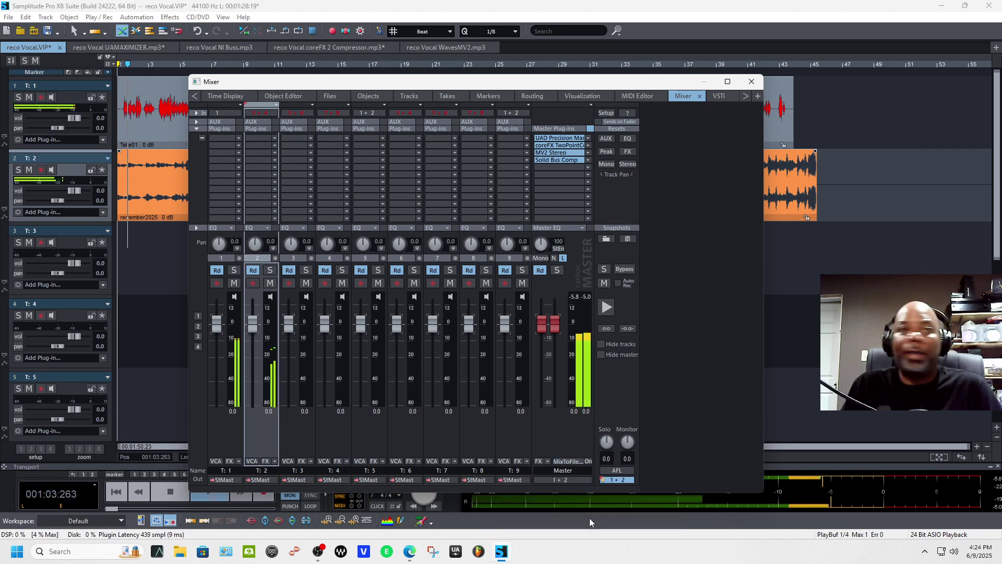
{"action": "key", "text": "space"}
Switch the monitoring bus to 3+4: VIRTUAL 1+VIRTUAL 2, close the mixer, and play the project from around bar 13 before stopping.
{"action": "left_click", "coordinate": [612, 480]}
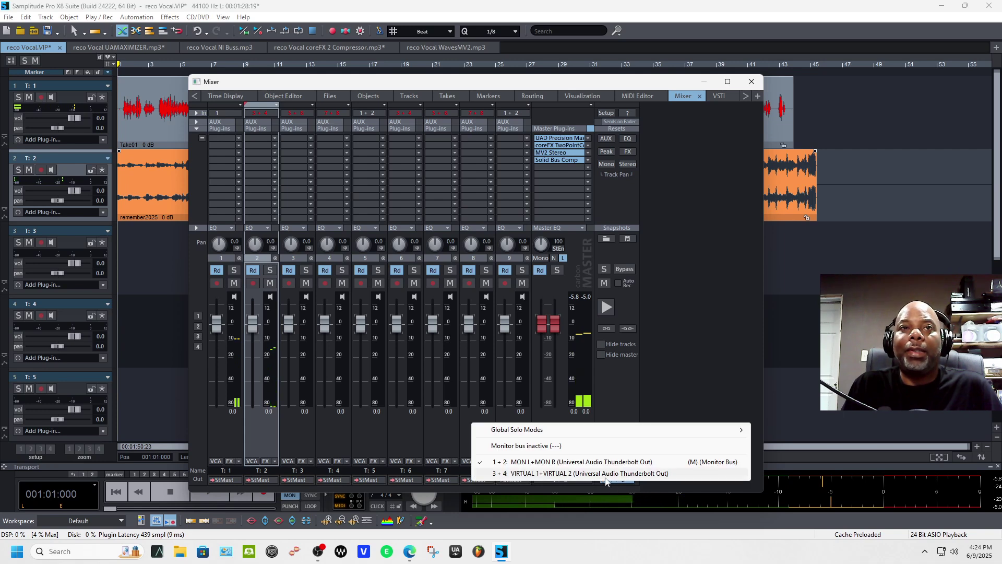
{"action": "left_click", "coordinate": [605, 473]}
{"action": "key", "text": "space"}
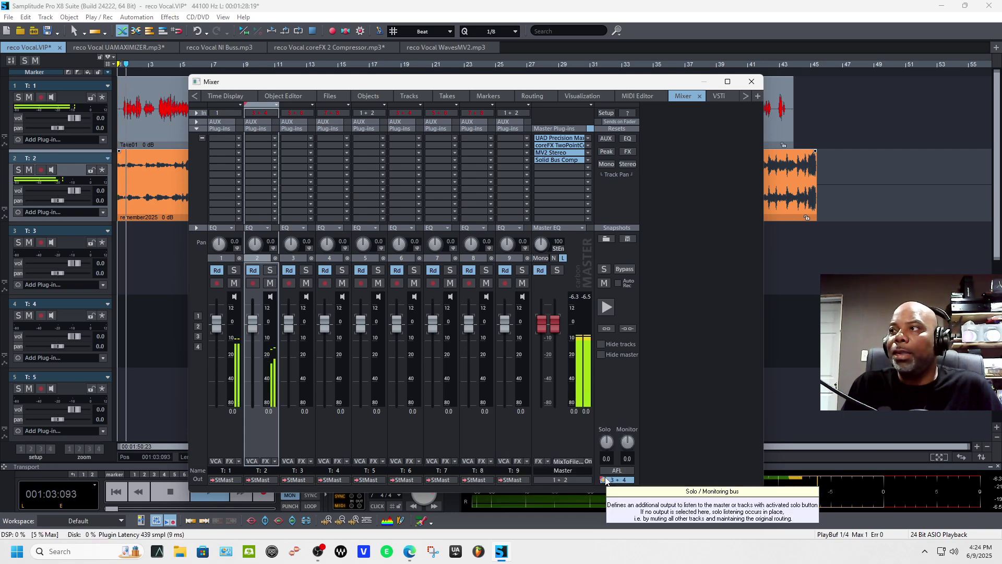
{"action": "left_click", "coordinate": [751, 82]}
{"action": "left_click", "coordinate": [316, 64]}
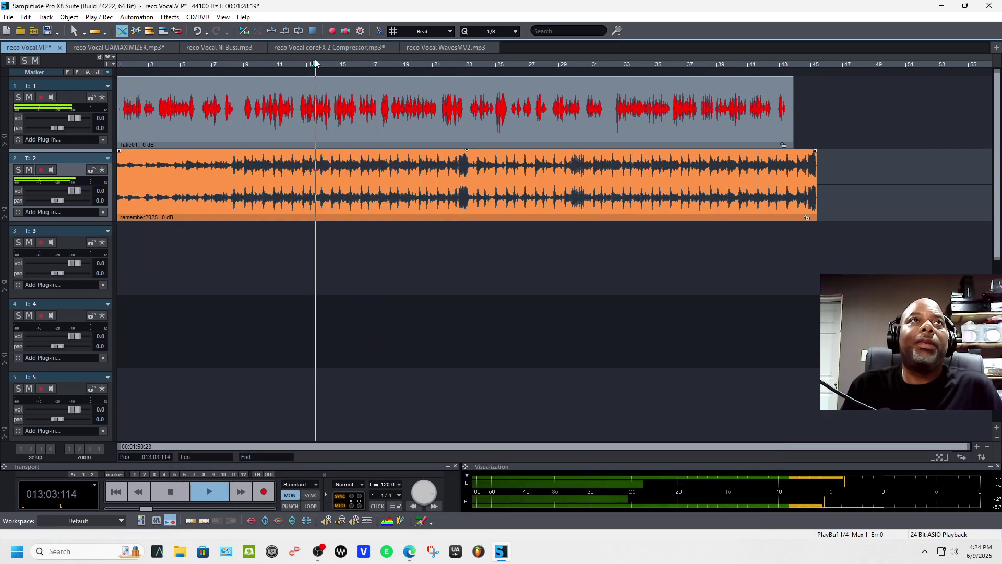
{"action": "left_click", "coordinate": [184, 494]}
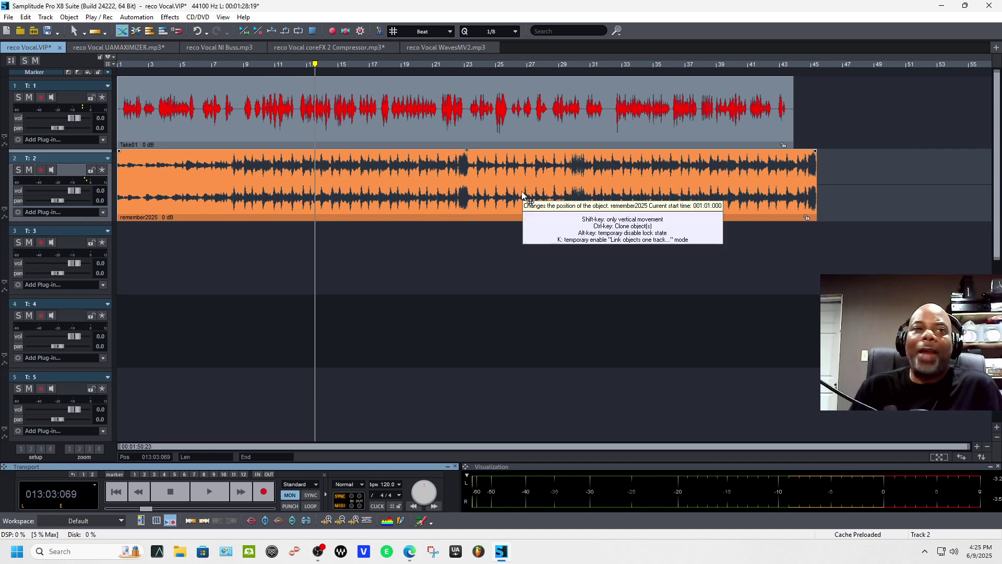
Review the waveforms of the UAMAXIMIZER, NI Buss, coreFX 2 Compressor and WavesMV2 MP3 files in turn.
{"action": "left_click", "coordinate": [345, 47]}
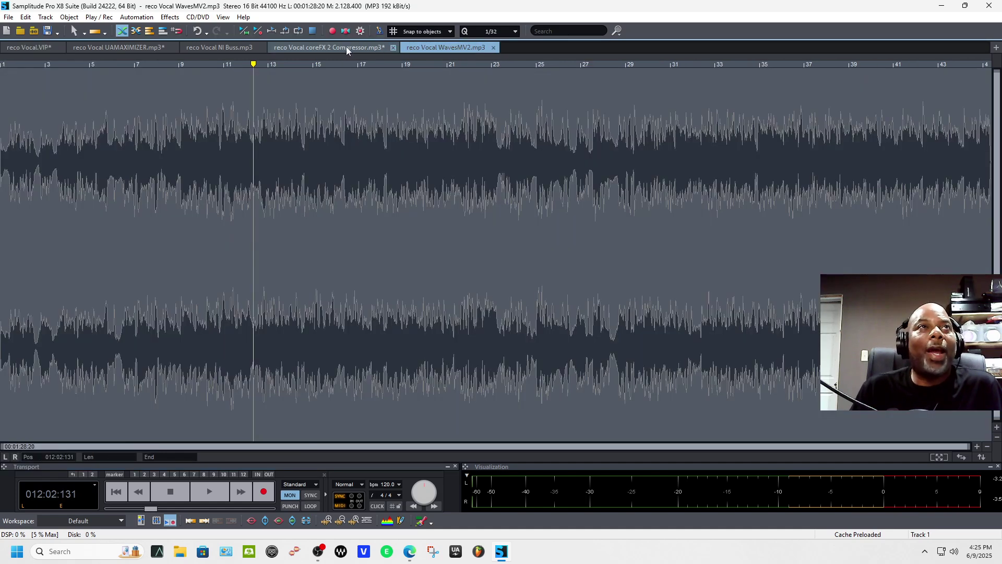
{"action": "left_click", "coordinate": [159, 47]}
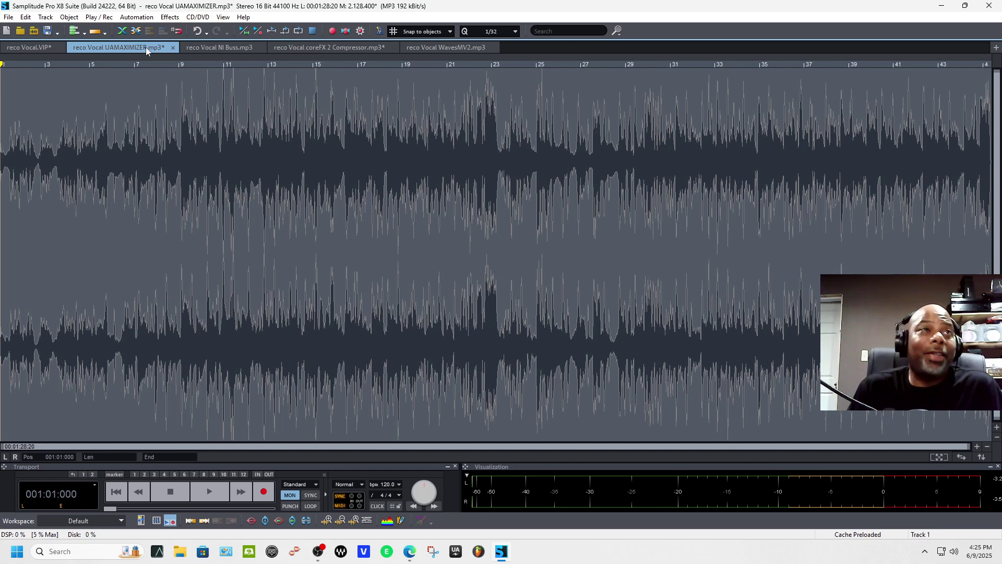
{"action": "left_click", "coordinate": [208, 48]}
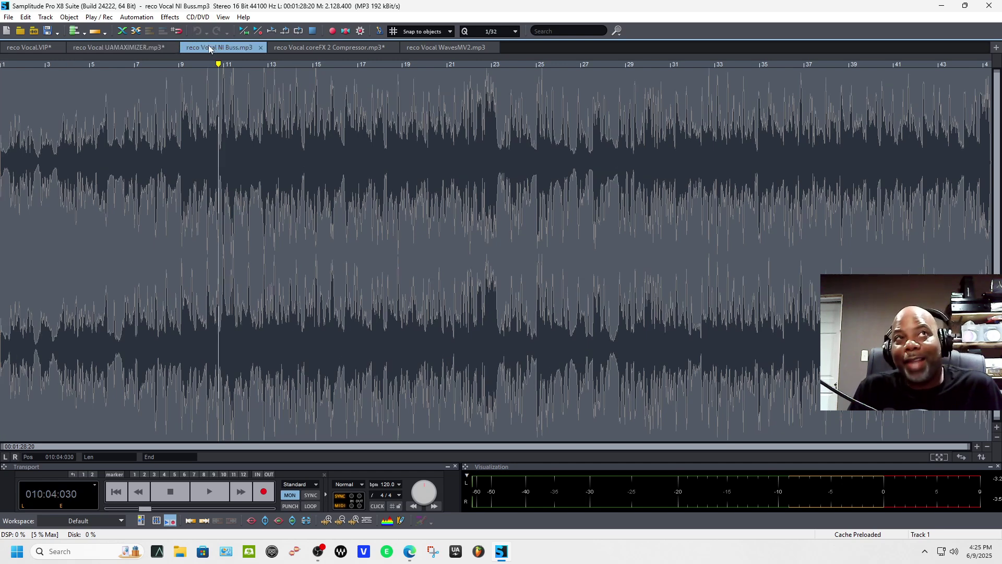
{"action": "left_click", "coordinate": [305, 50]}
{"action": "left_click", "coordinate": [429, 50]}
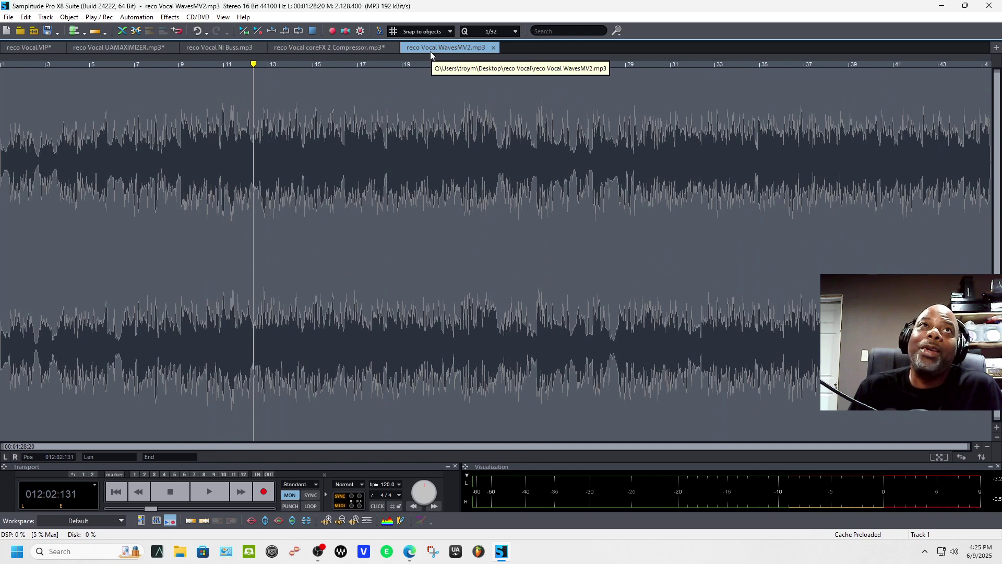